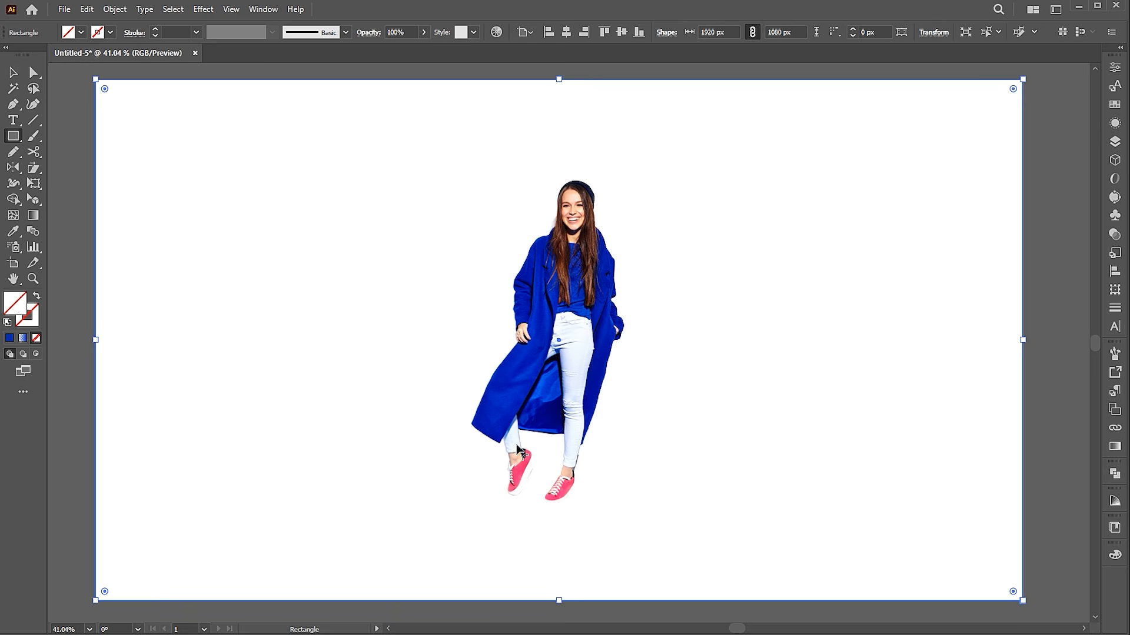
- Fill the artboard-sized rectangle with solid blue and send it to the back, behind the woman's photo
left_click(10, 338)
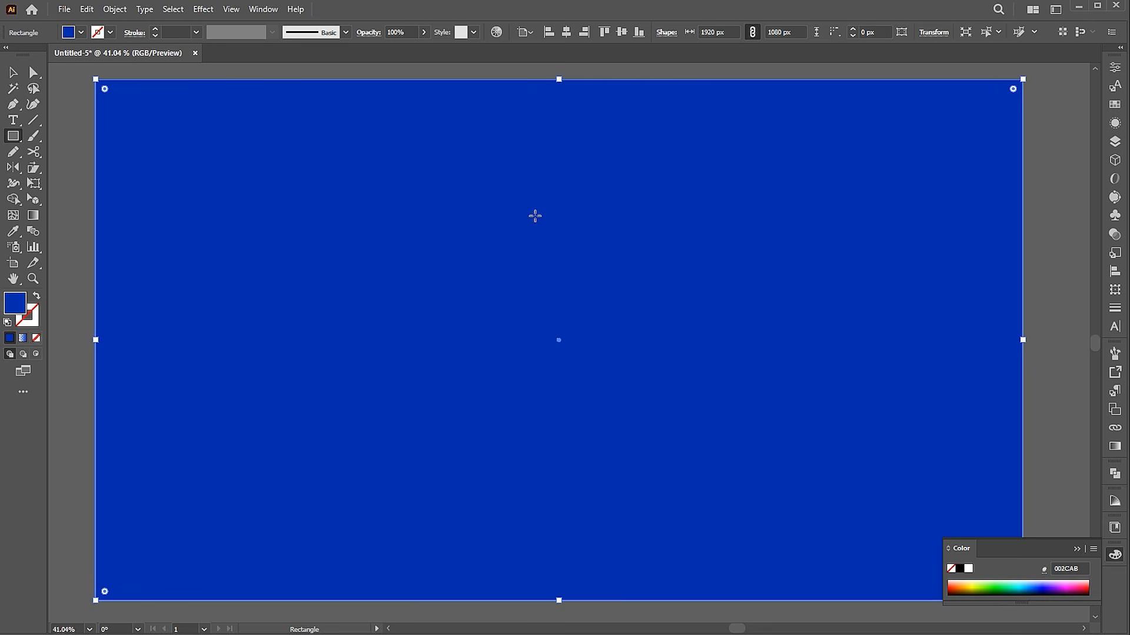
key("v")
right_click(482, 163)
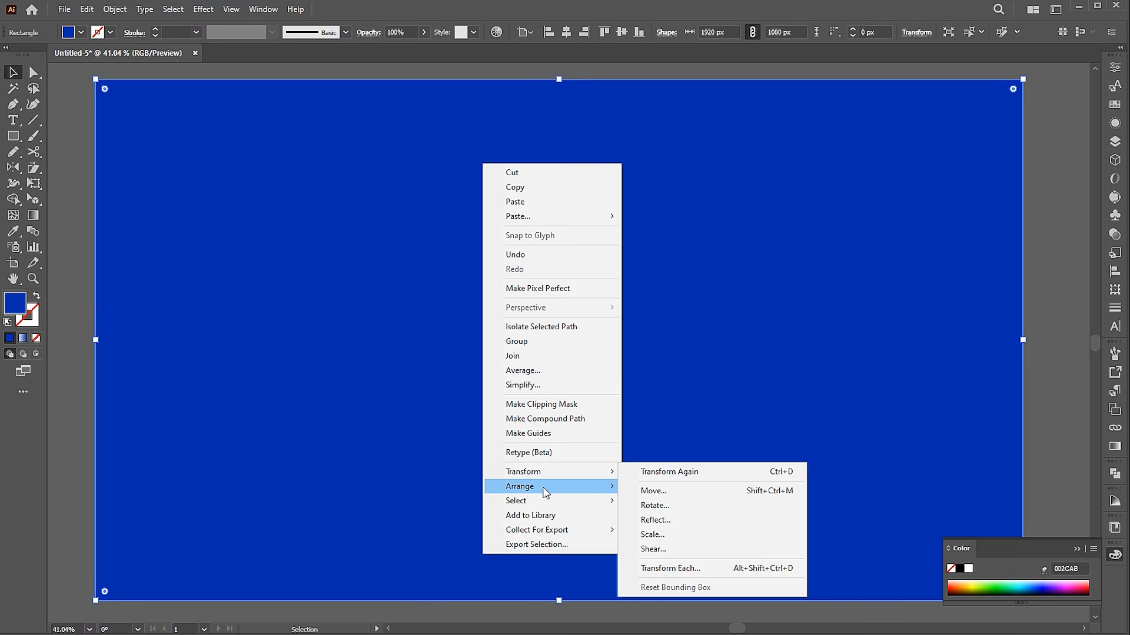
left_click(719, 530)
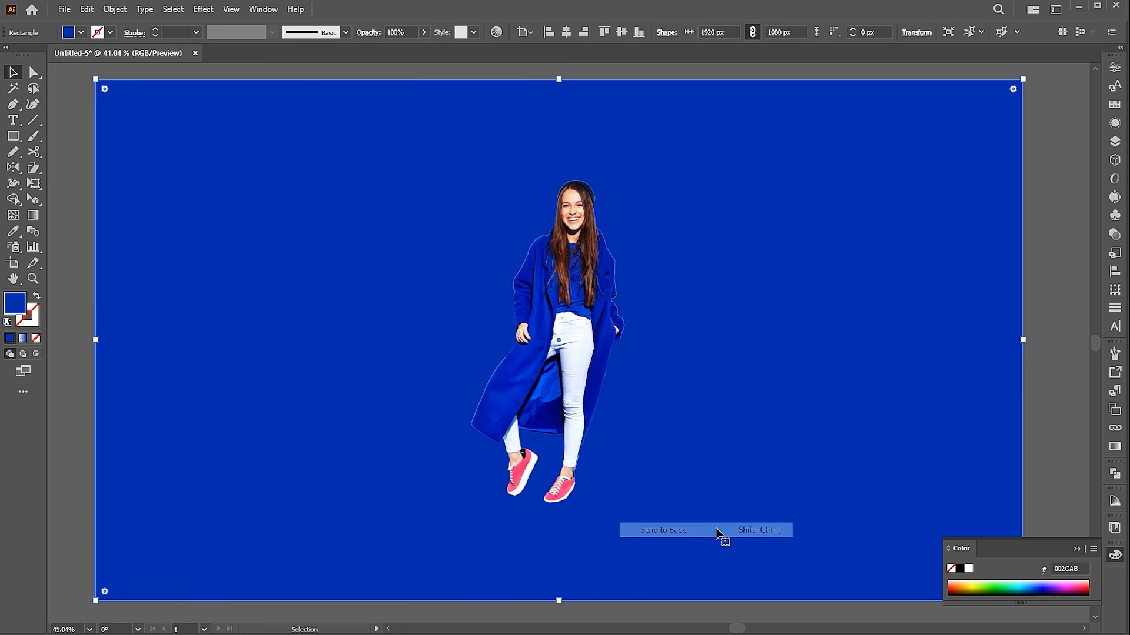
- Apply the white-to-black gradient to the background rectangle and recolor its black stop with the coat's blue, sampled by the Eyedropper
left_click(1120, 448)
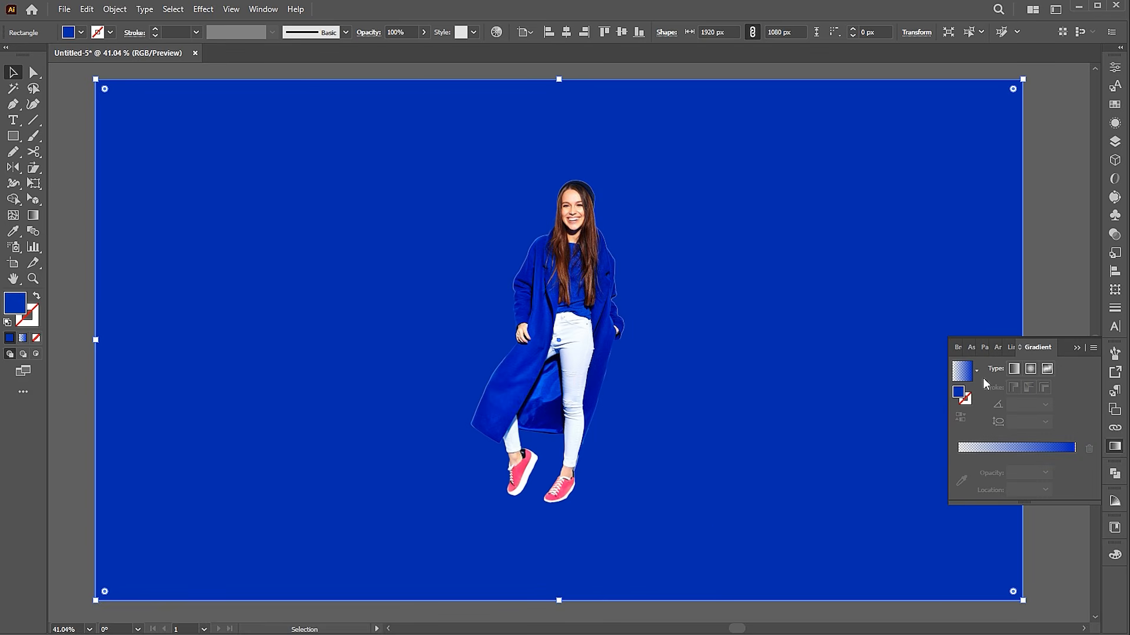
left_click(977, 371)
scroll(975, 426, "up", 1)
left_click(953, 395)
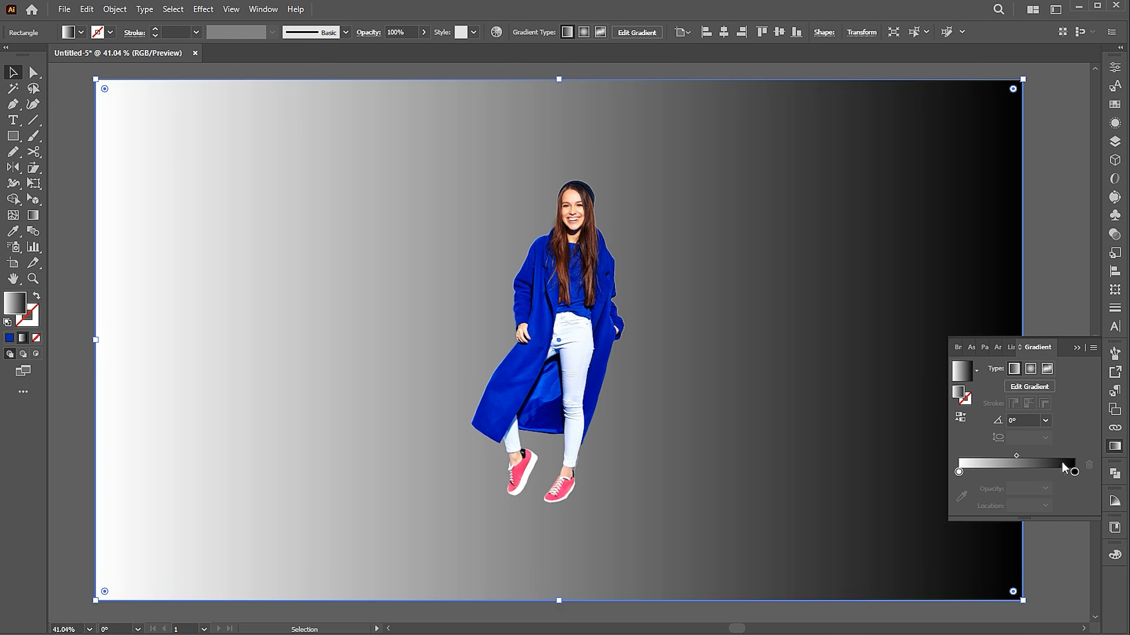
left_click(1075, 472)
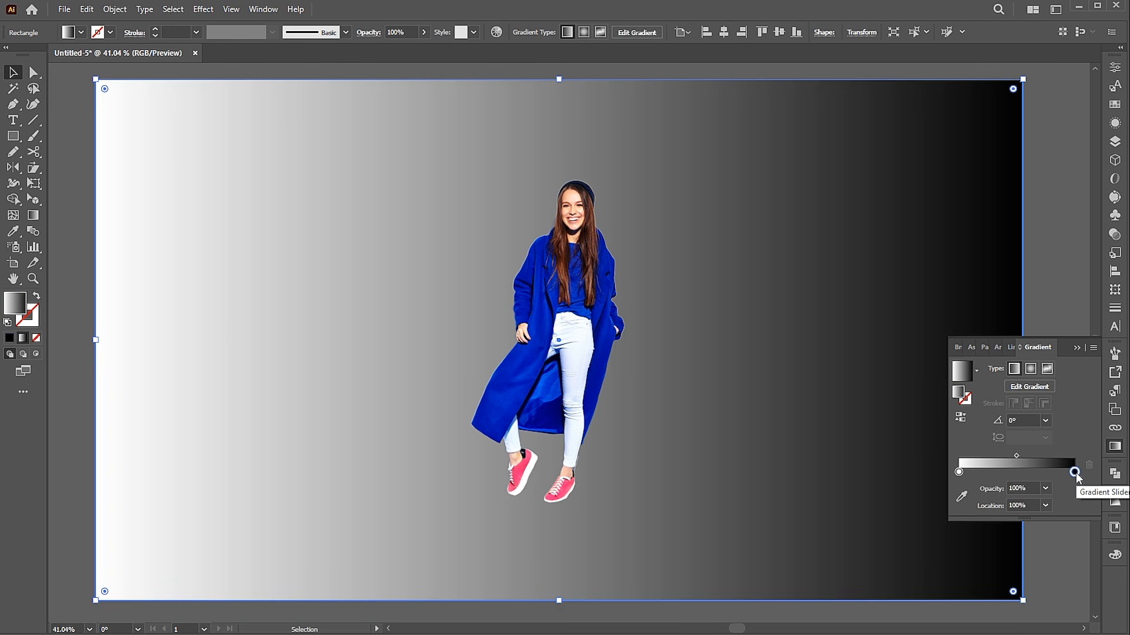
left_click(12, 233)
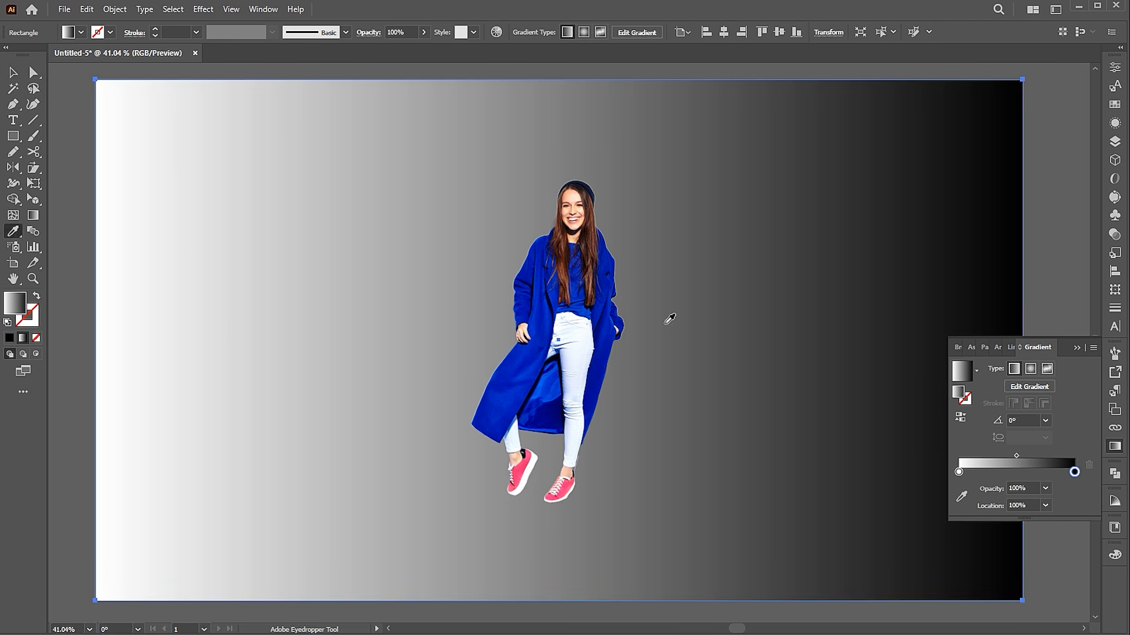
left_click(607, 261, "shift")
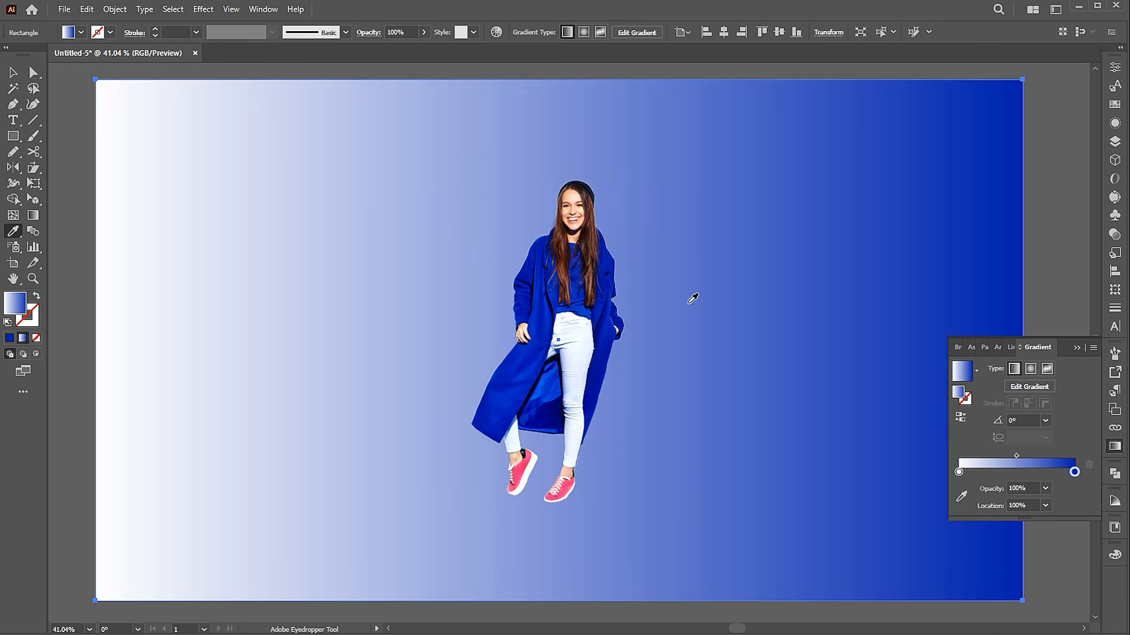
- Set the gradient's white stop to the light blue swatch R=63 G=169 B=245 and make the gradient radial
double_click(958, 471)
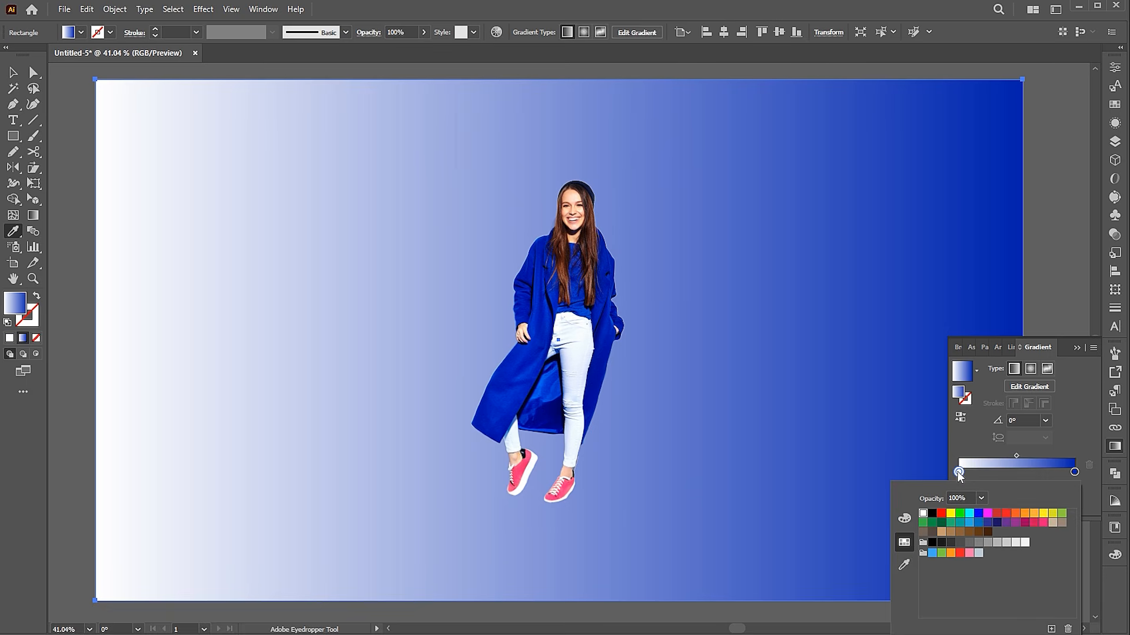
left_click(932, 553)
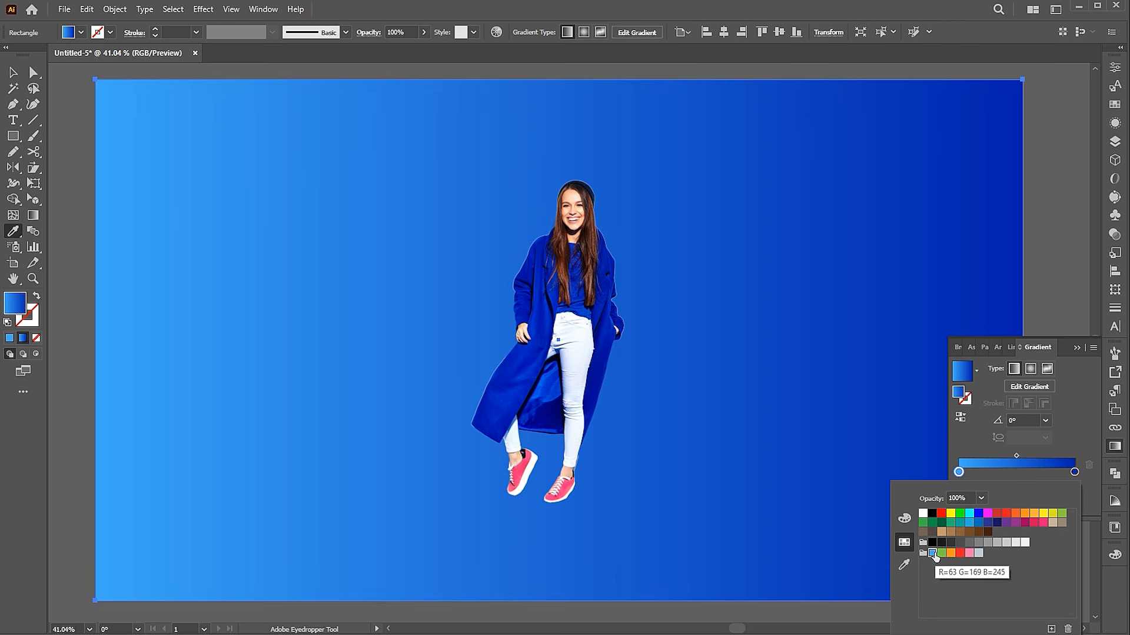
left_click(1063, 435)
left_click(1029, 369)
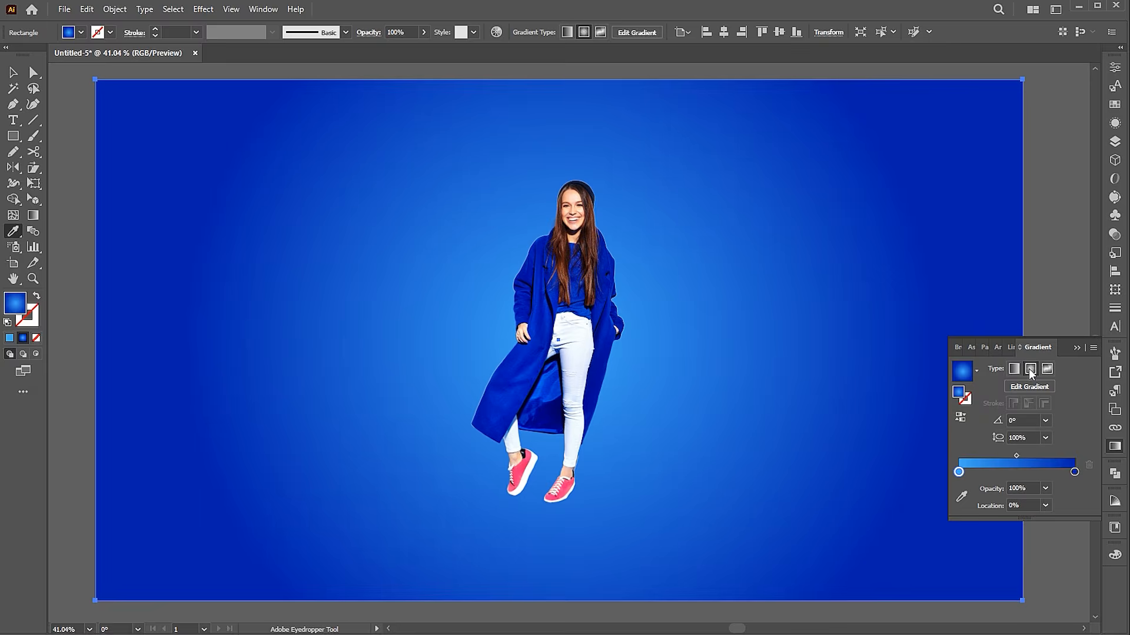
left_click(1076, 347)
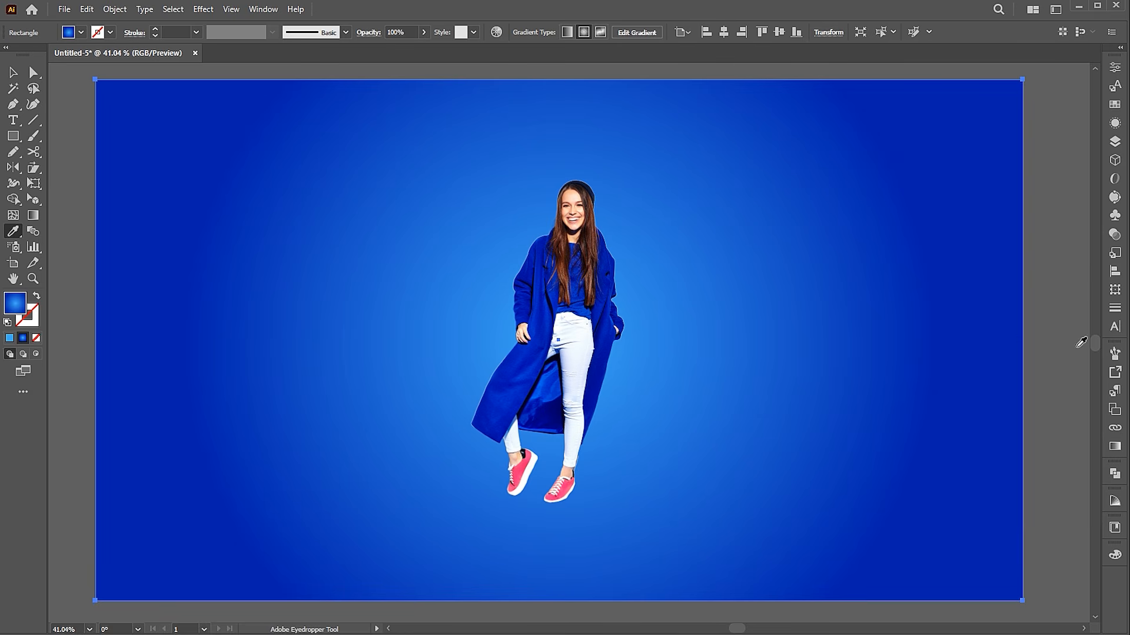
- Hide the photo of the woman in the blue coat
key("v")
left_click(1041, 343)
left_click(582, 297)
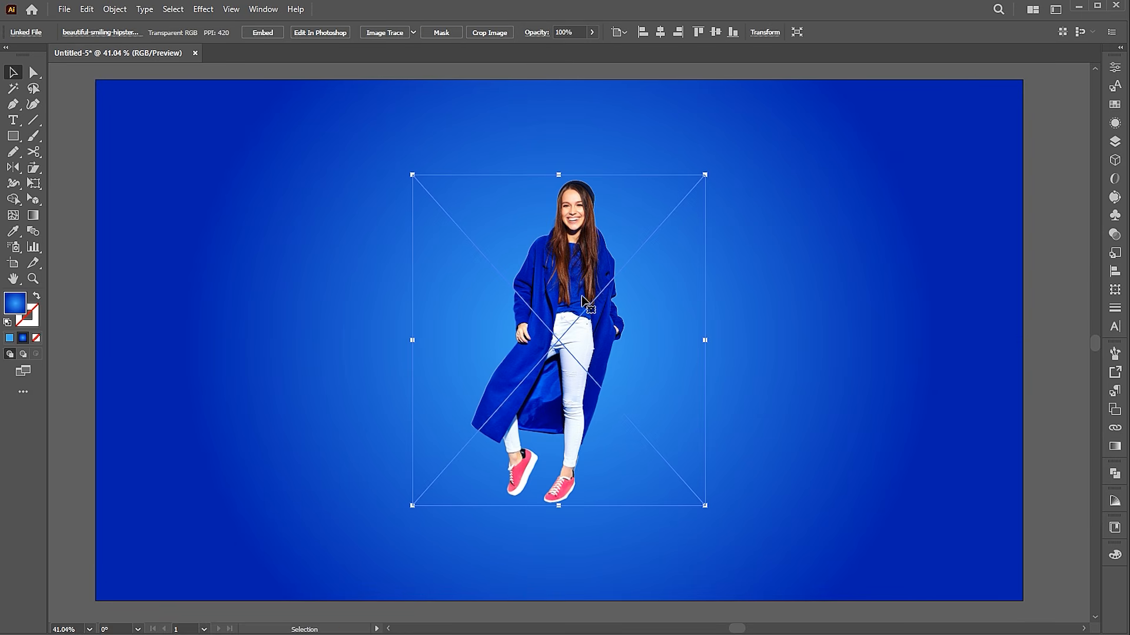
left_click(123, 13)
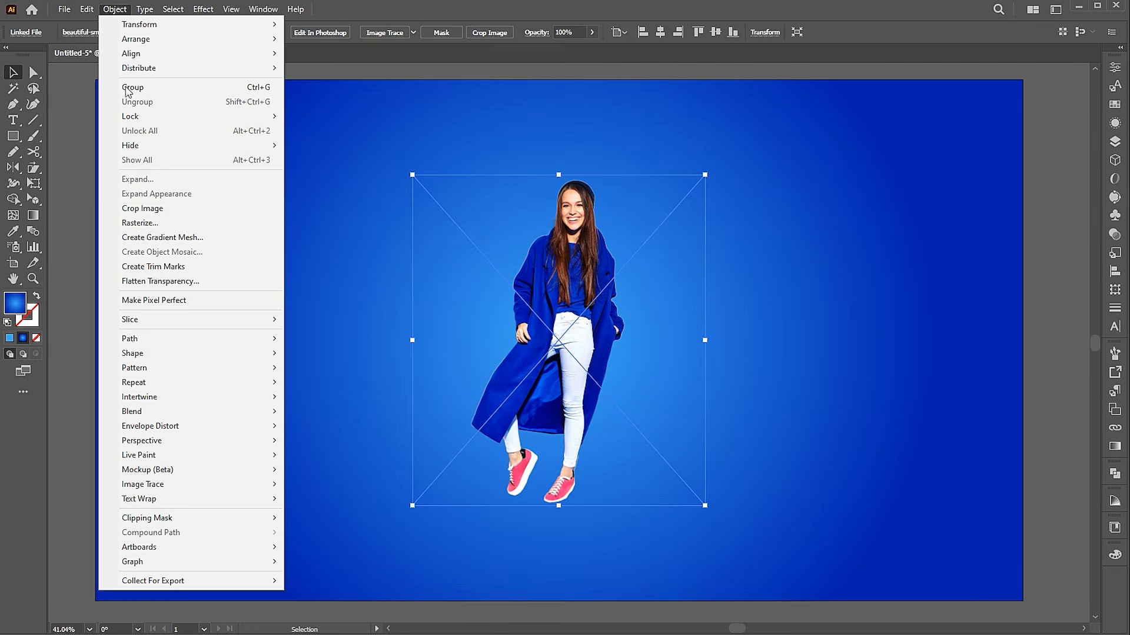
mouse_move(253, 145)
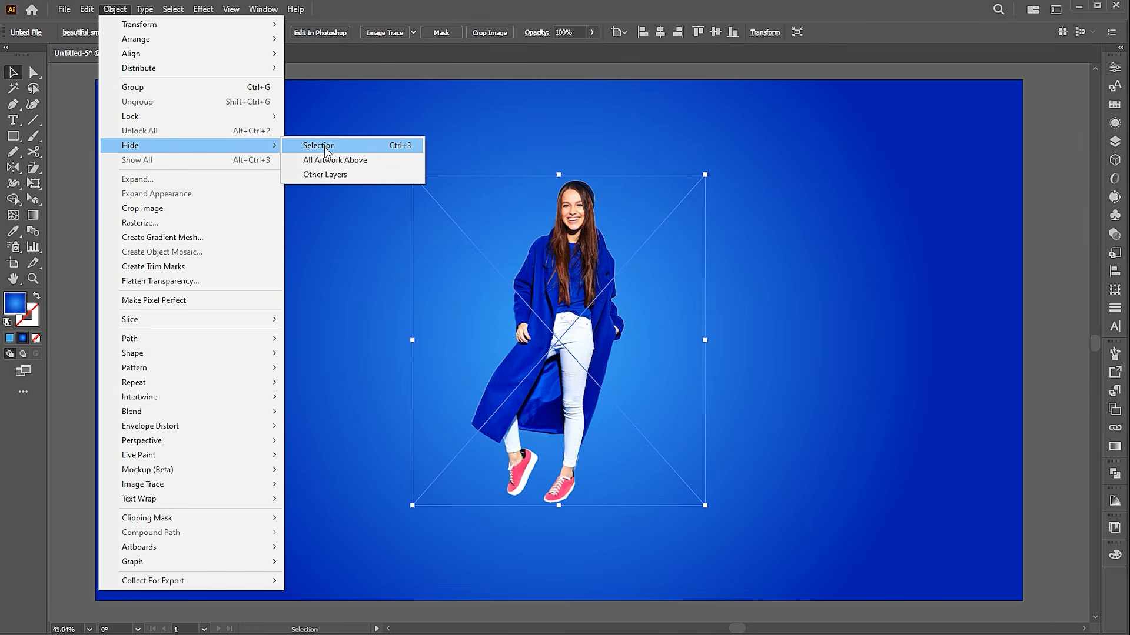
left_click(327, 147)
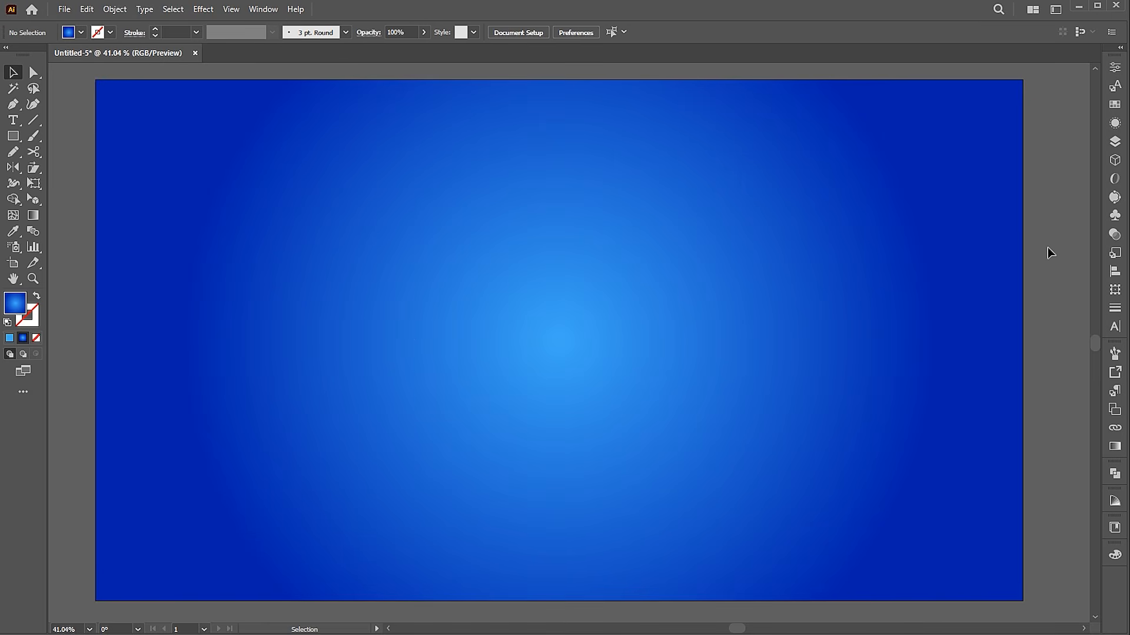
- Add the point text "learndes" at 120 pt in the upper part of the artboard
left_click(13, 121)
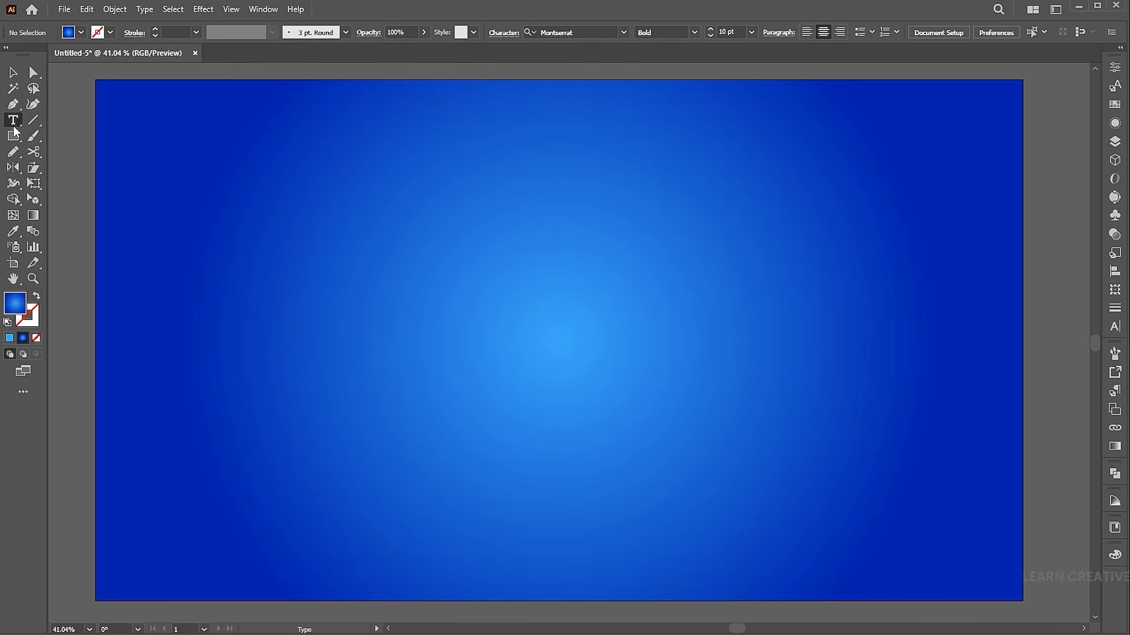
left_click(463, 233)
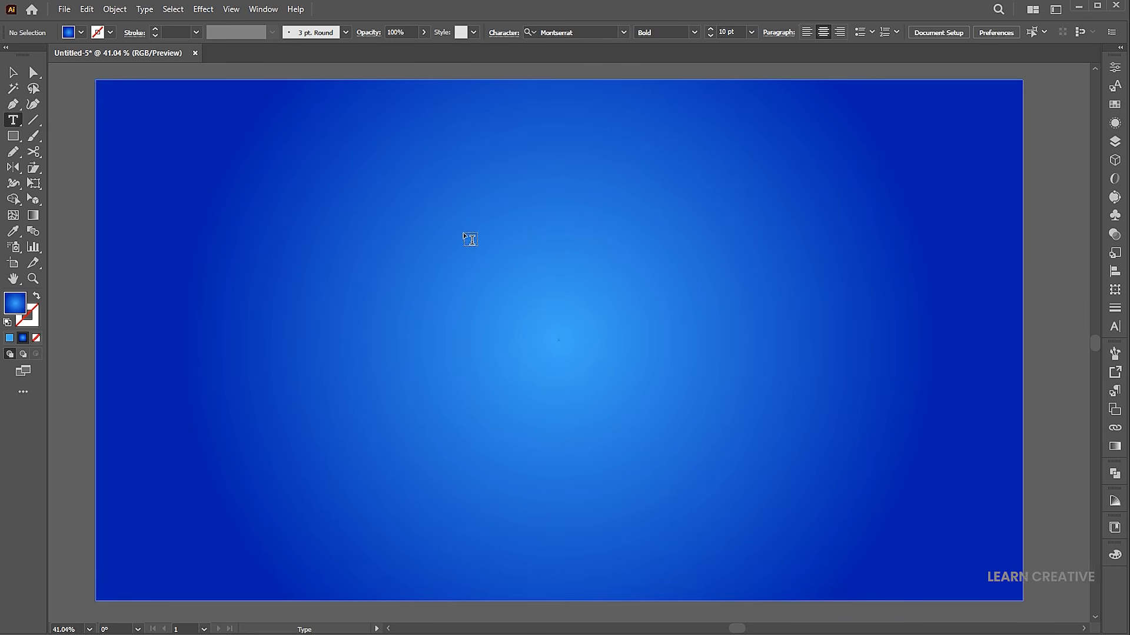
left_click(630, 32)
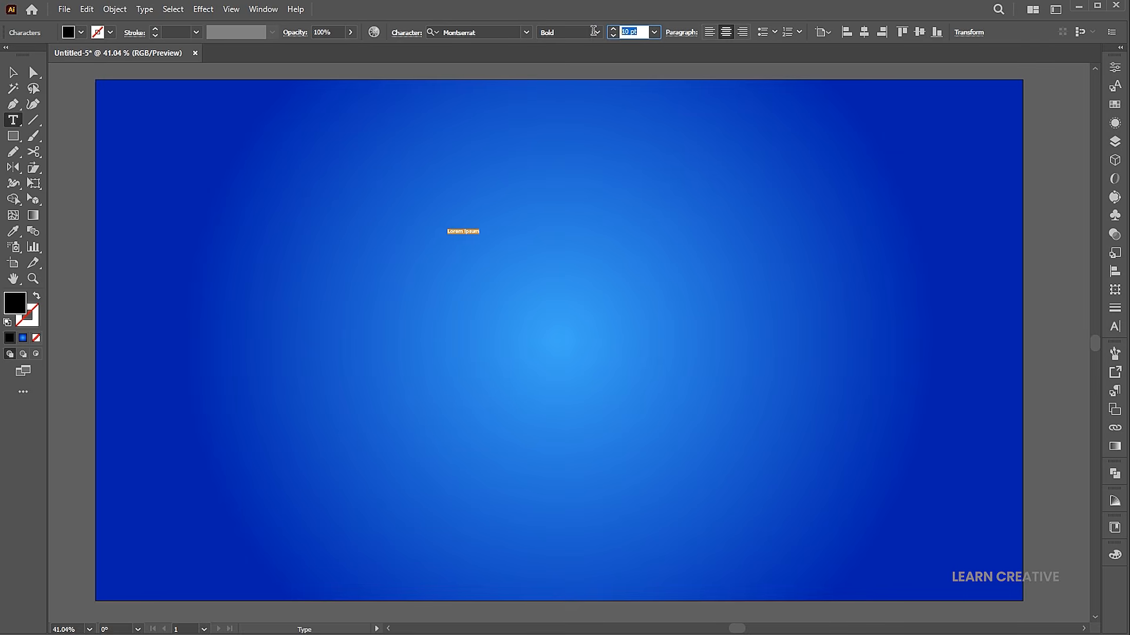
type("120")
key("Return")
type("learn")
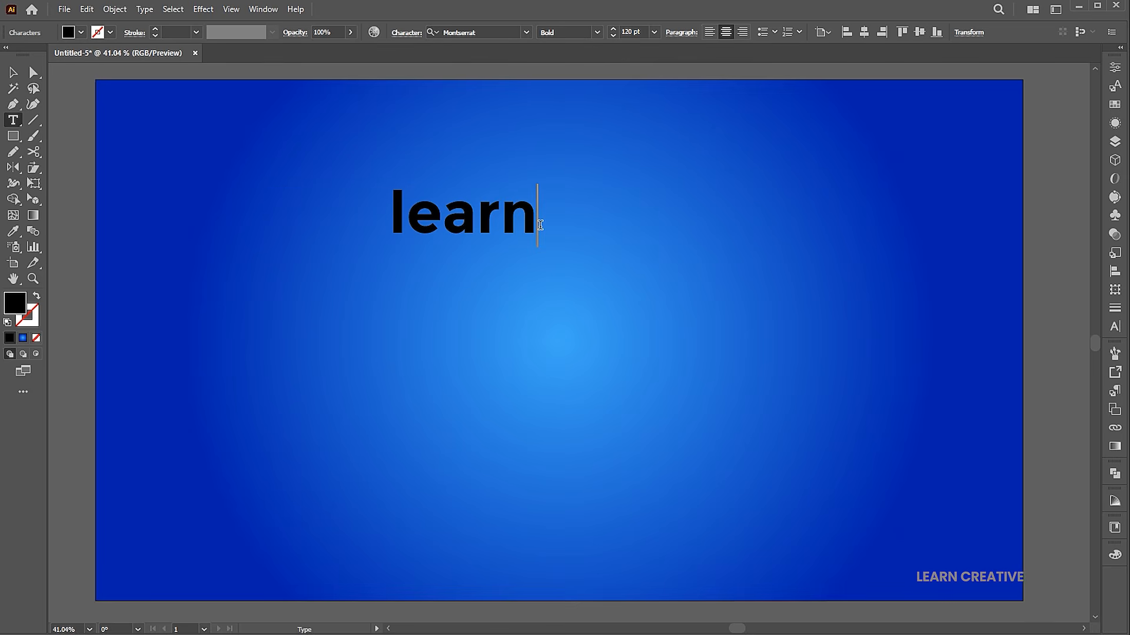
type("des")
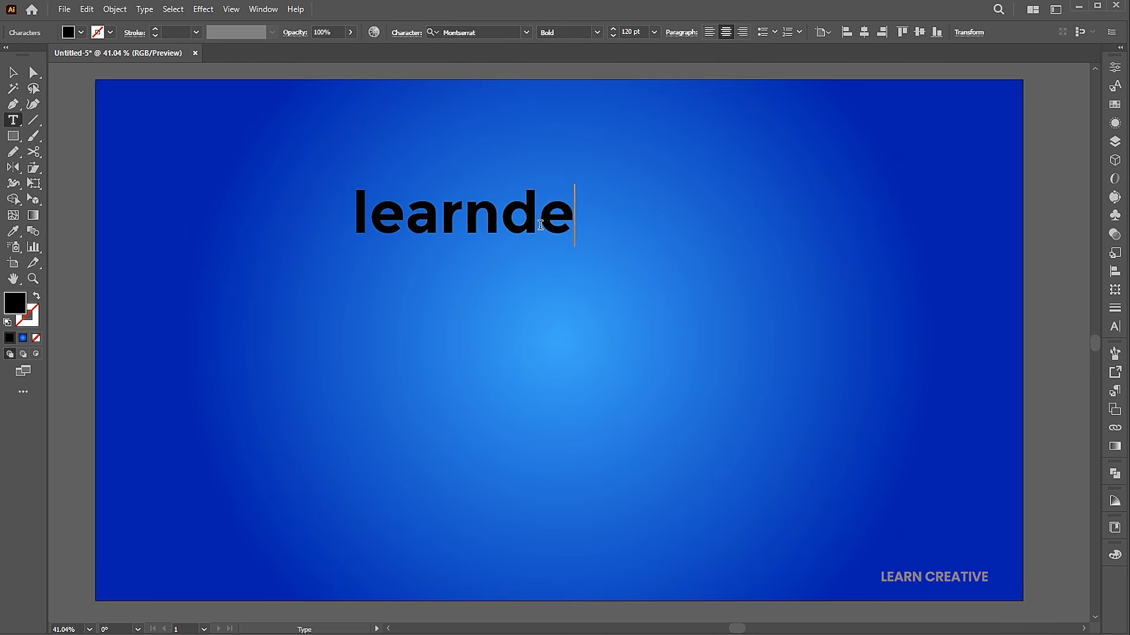
key("Escape")
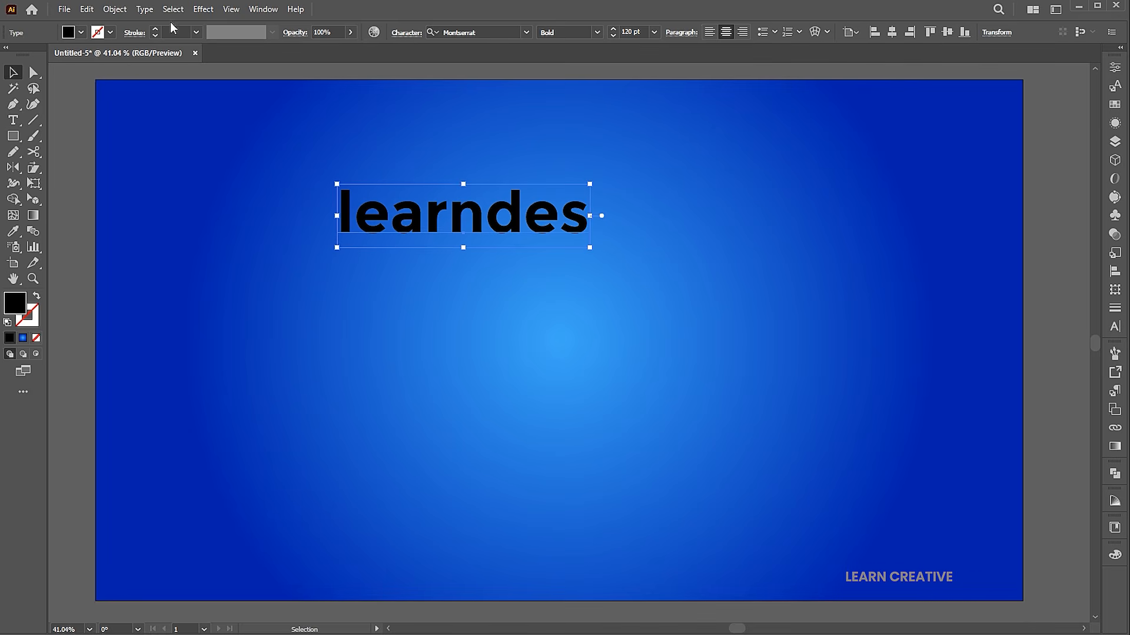
- Change the text to uppercase and set its font to Nagasaki
left_click(144, 9)
mouse_move(190, 217)
left_click(371, 213)
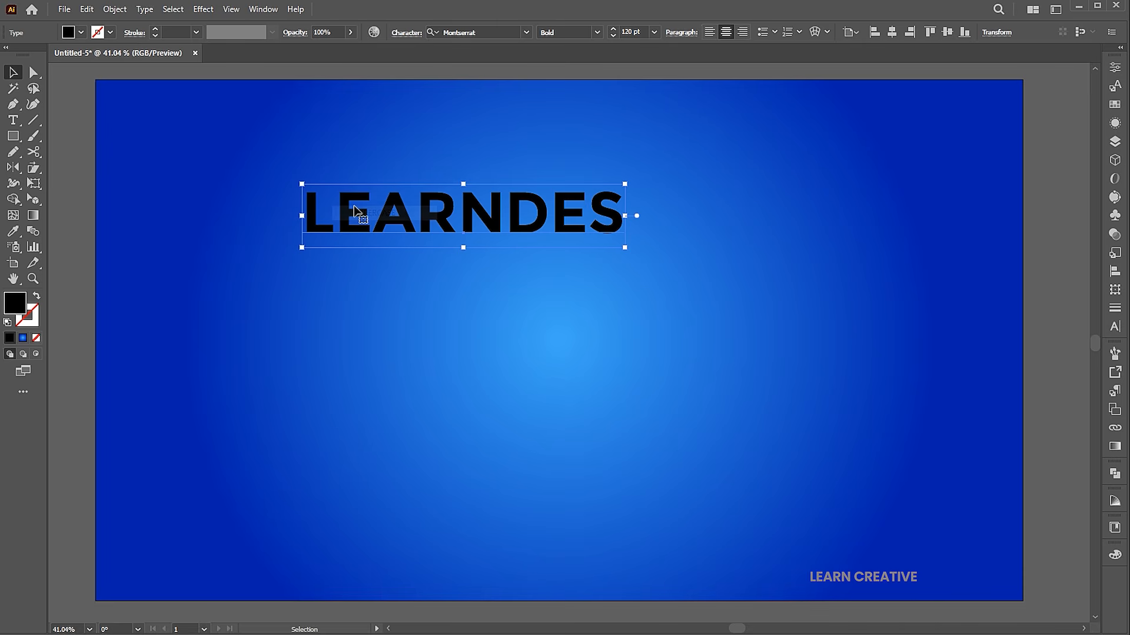
left_click(459, 31)
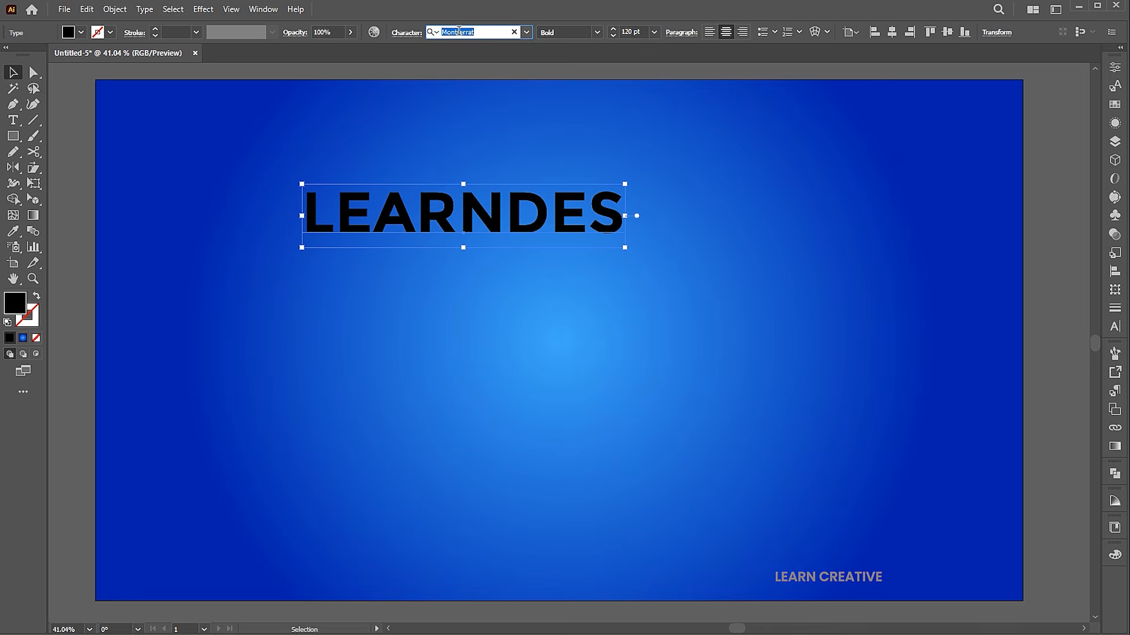
type("nagas")
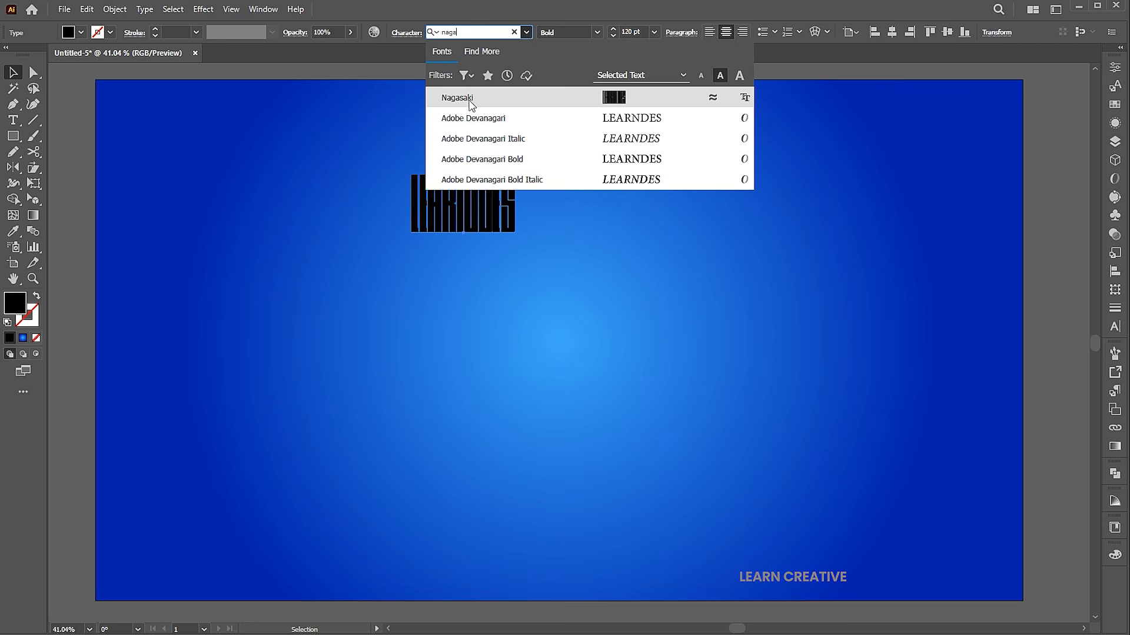
left_click(469, 99)
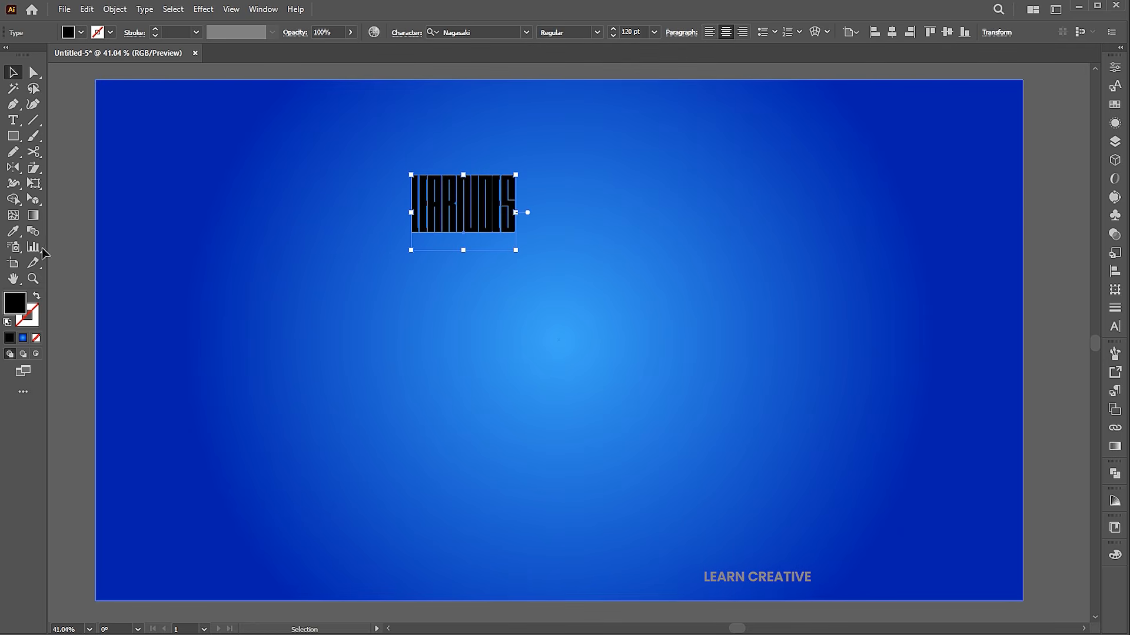
- Fill the LEARNDES text with white (FFFFFF) and set its tracking to 10
double_click(15, 303)
left_click_drag(679, 164, 635, 113)
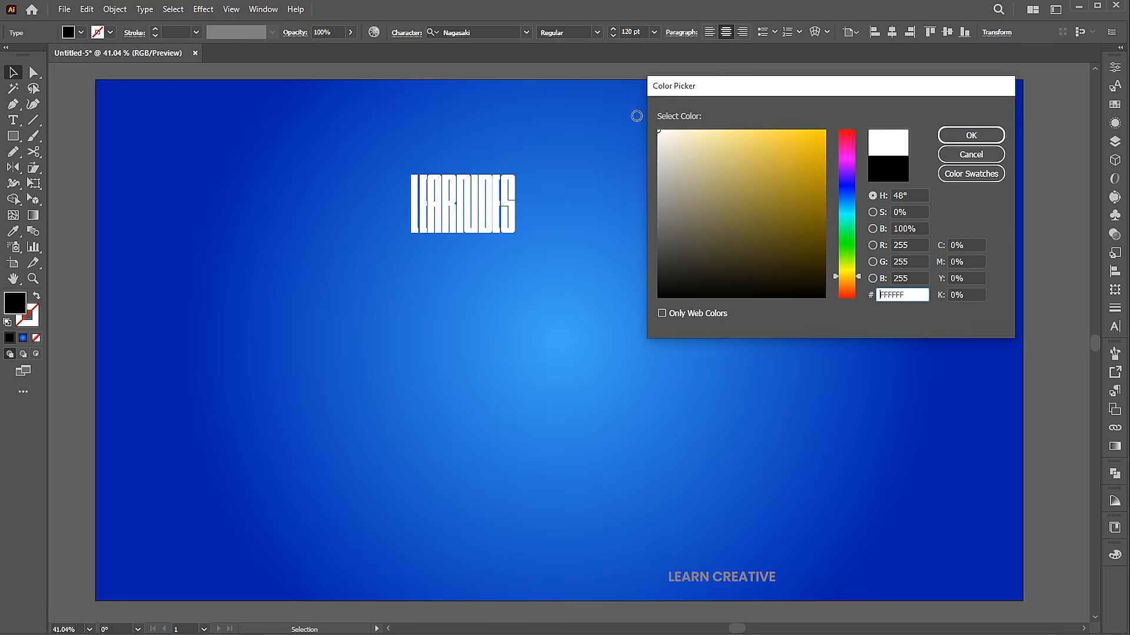
left_click(970, 135)
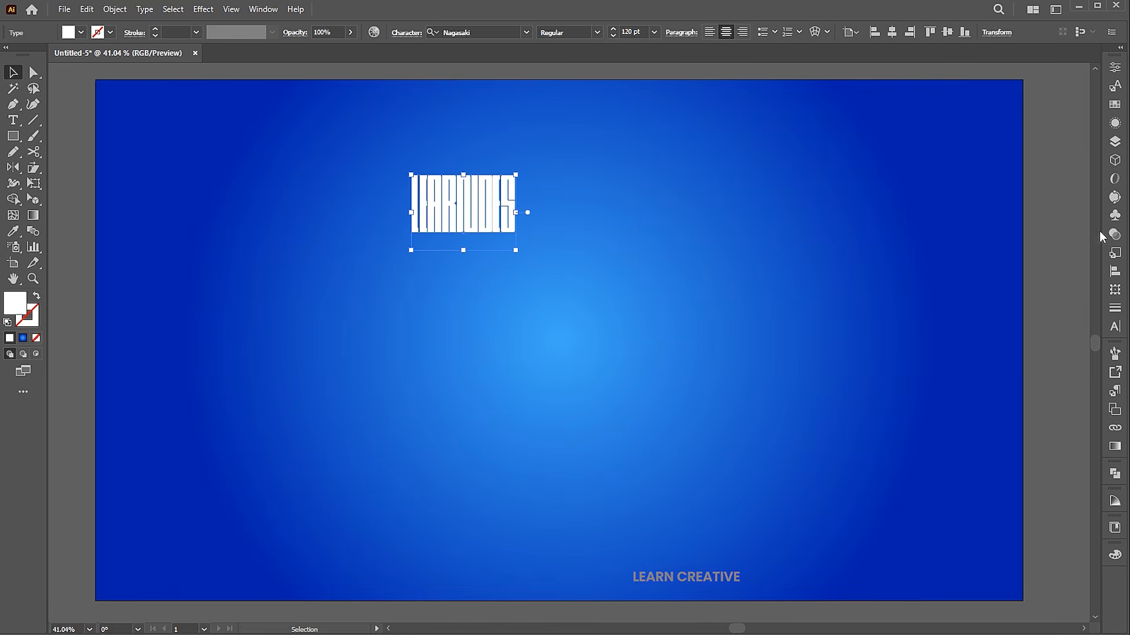
left_click(1114, 327)
left_click(1041, 140)
key("Return")
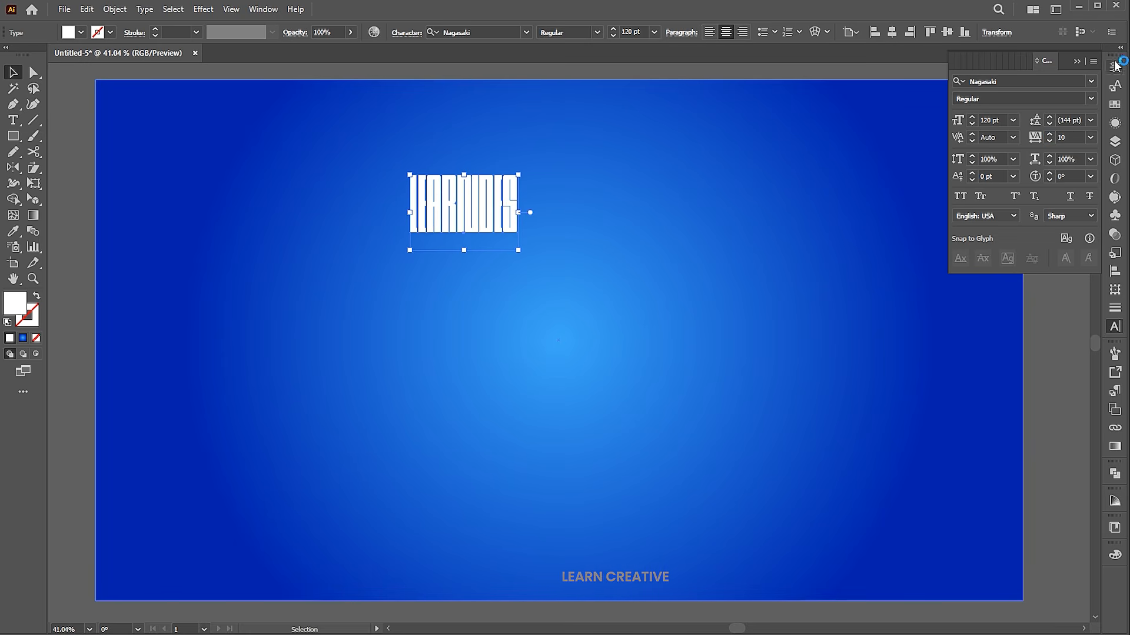
left_click(1077, 62)
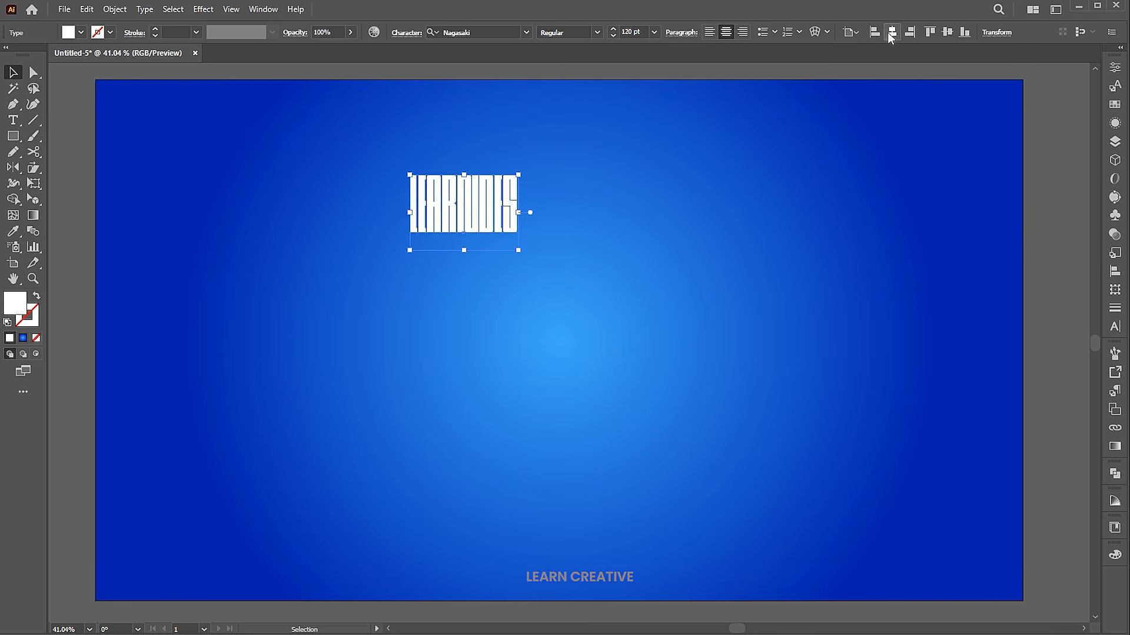
- Center the LEARNDES text horizontally on the artboard and scale it up to about 380 pt
left_click(891, 33)
left_click_drag(614, 251, 708, 287)
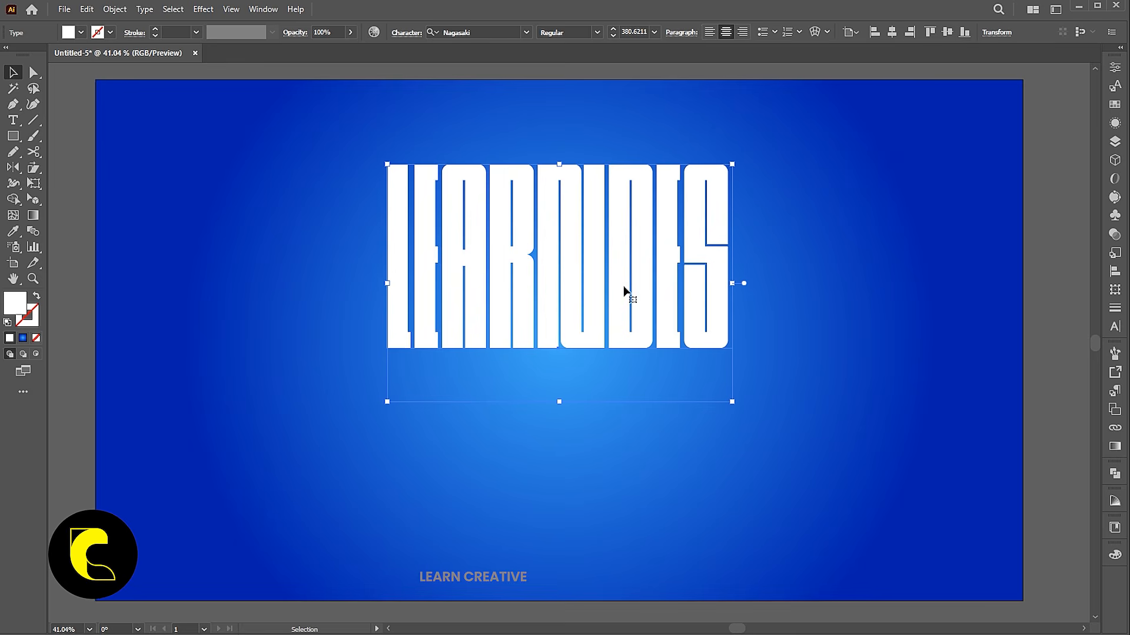
- Create a reflected copy of the LEARNDES text across a horizontal axis at the base of its letters
left_click(15, 169)
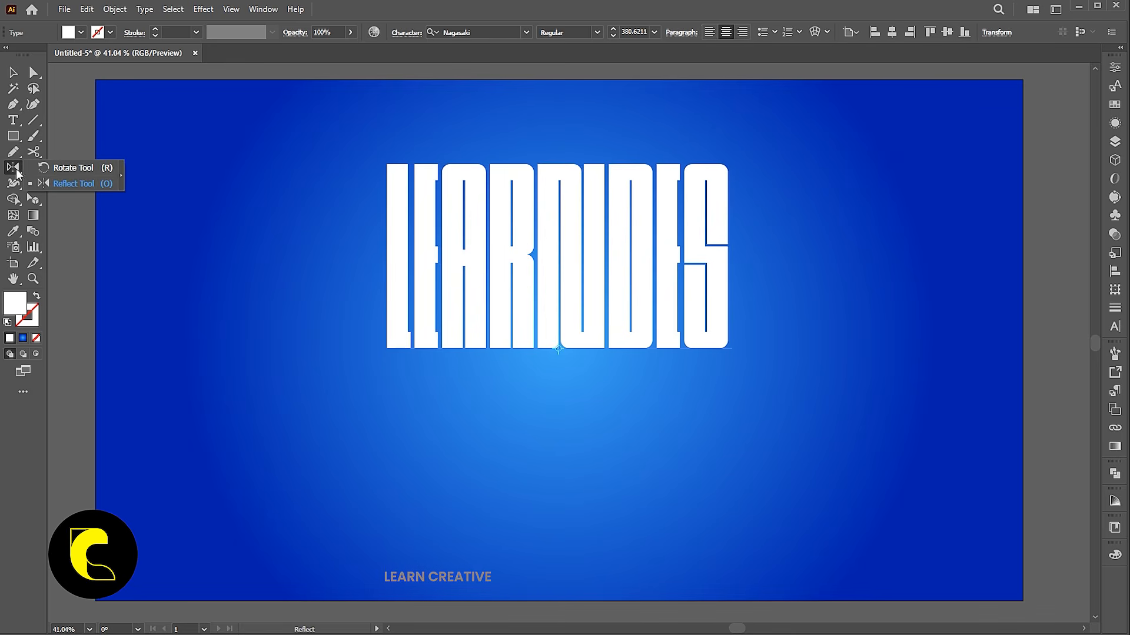
key("Return")
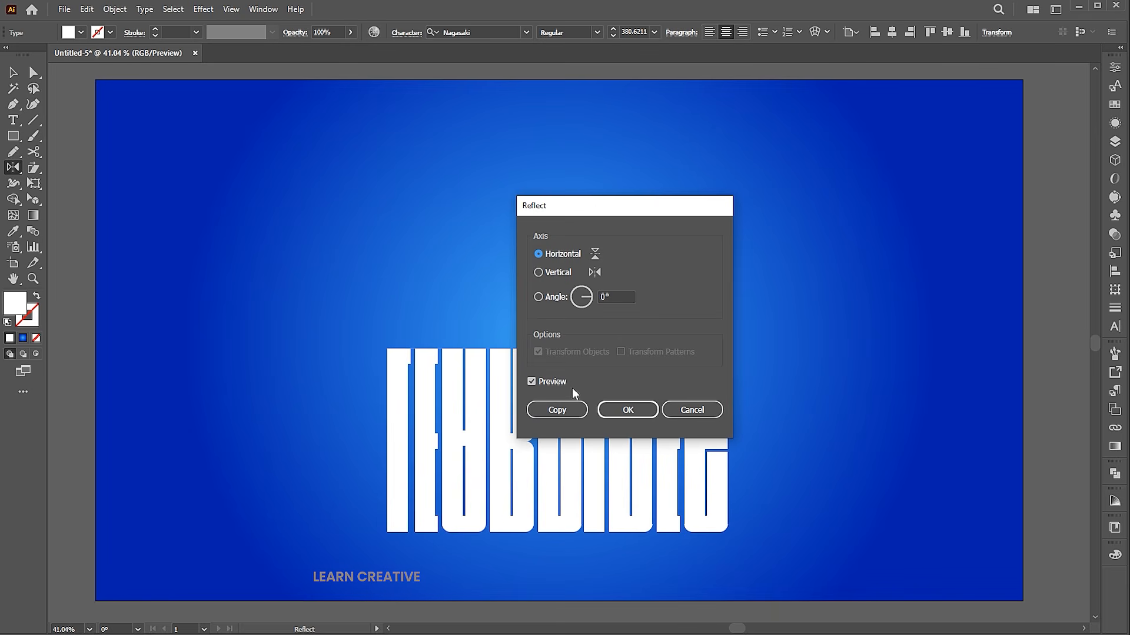
left_click(557, 410)
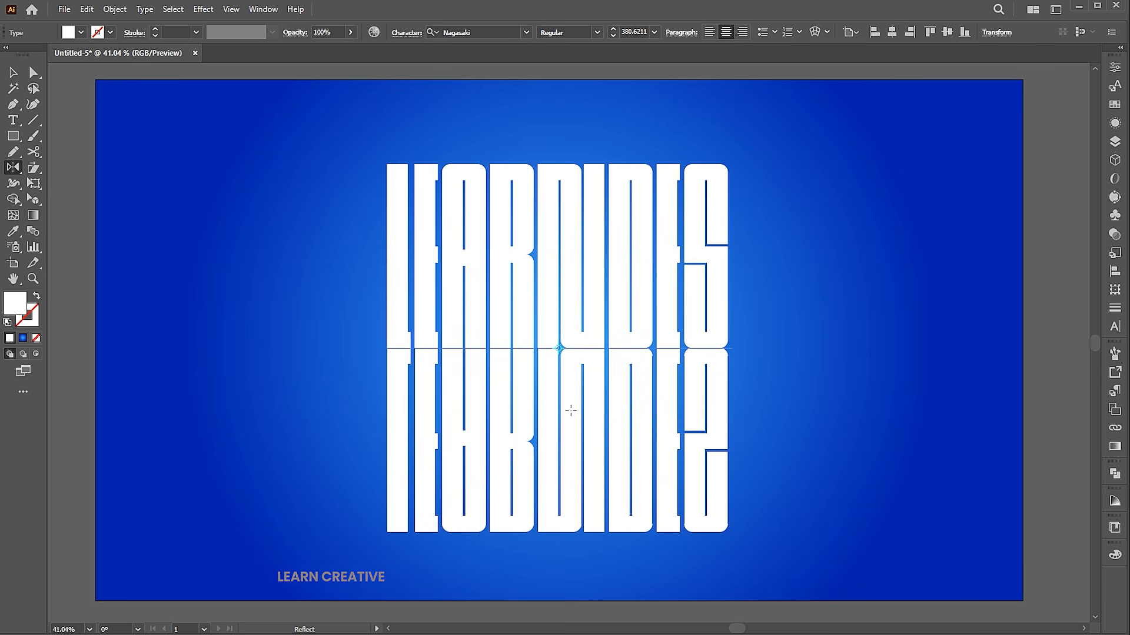
- Convert the reflected LEARNDES text copy to outlines
key("v")
right_click(576, 418)
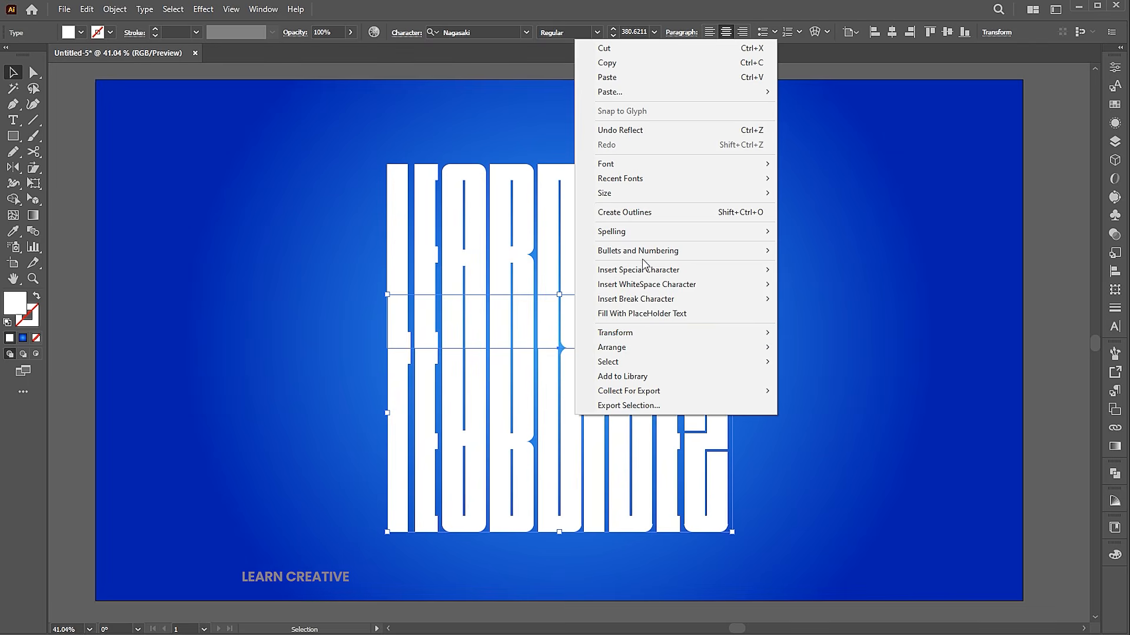
left_click(645, 213)
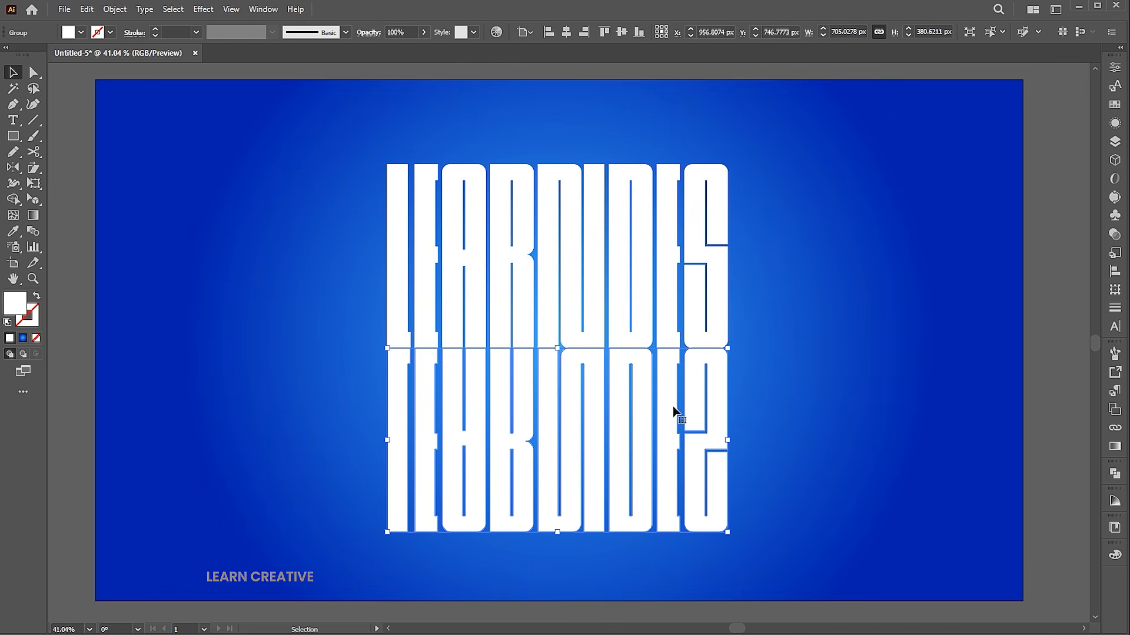
- Distort the reflected lettering in perspective, flaring its lower edge symmetrically outward to about 1743 px wide
key("e")
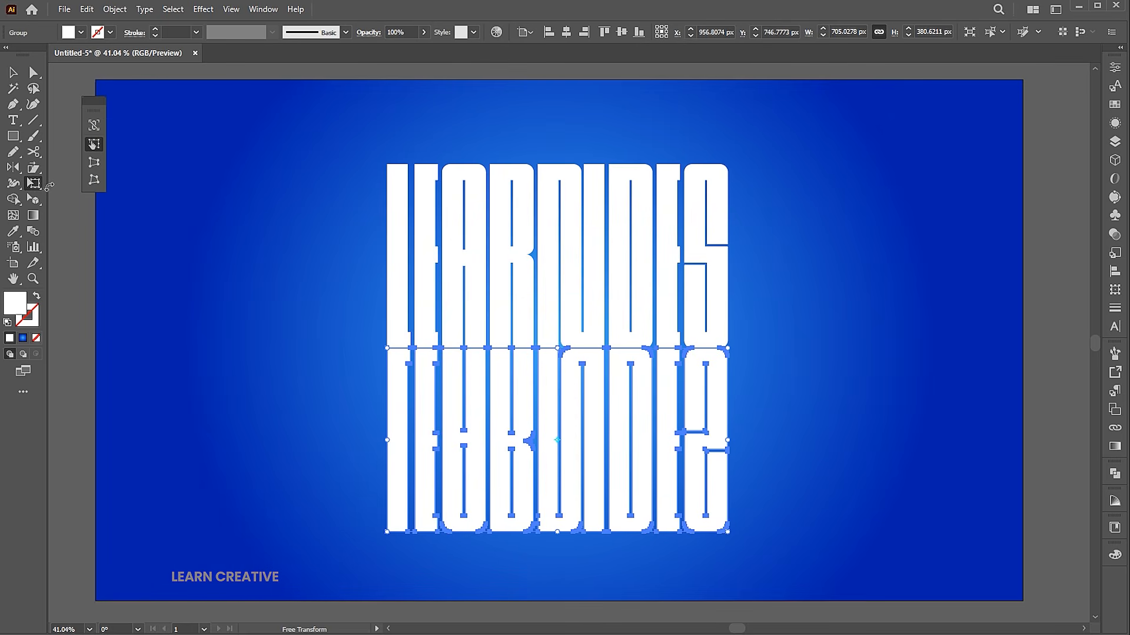
left_click(93, 164)
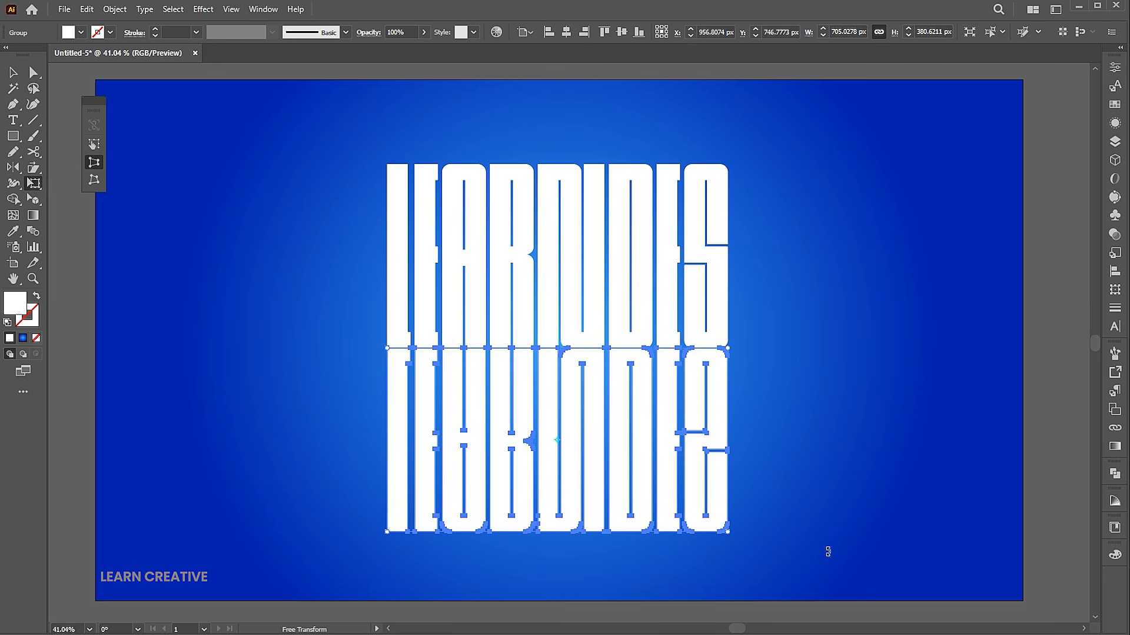
left_click_drag(728, 532, 982, 513)
key("v")
left_click(1072, 467)
- Fill the flared reflection with a linear gradient from solid white to white at 0% opacity
left_click(796, 422)
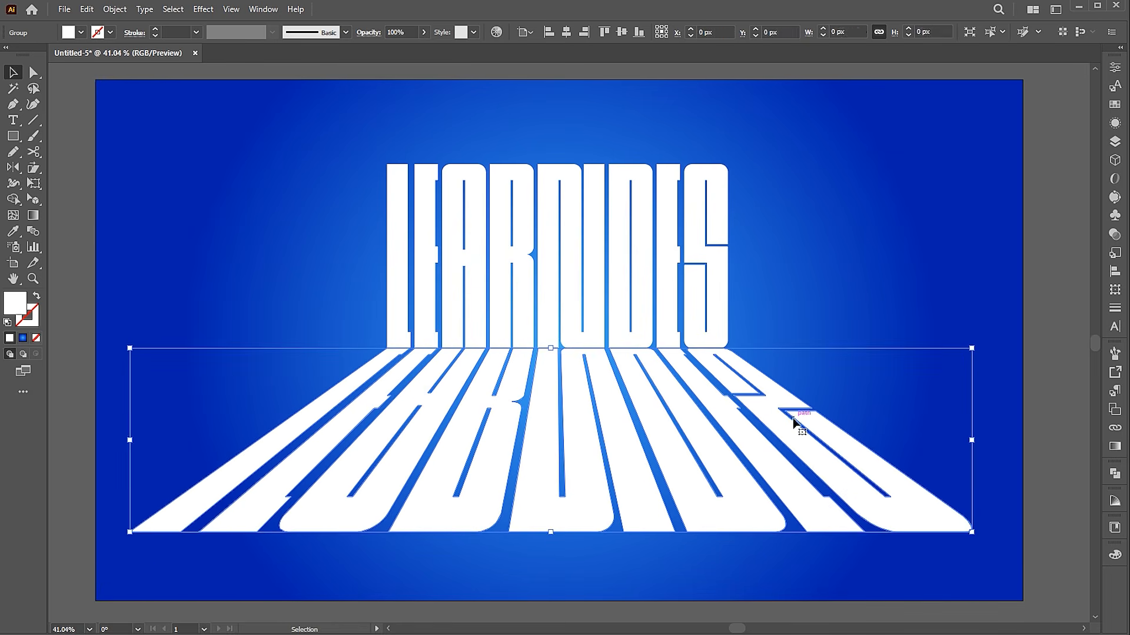
left_click(1114, 446)
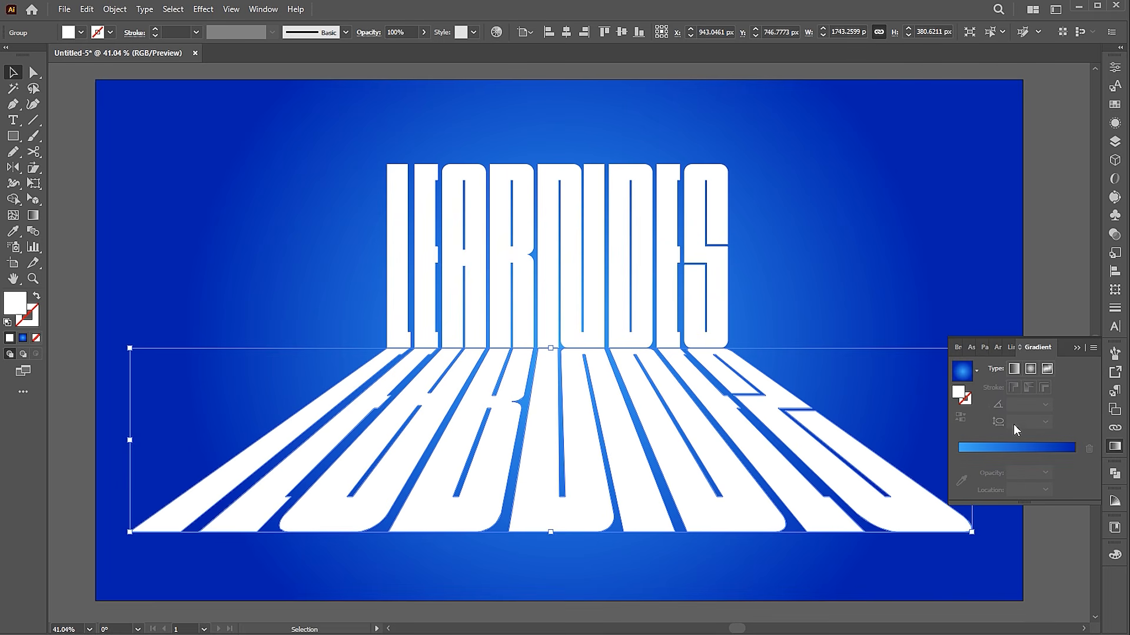
left_click(978, 380)
left_click_drag(970, 421, 969, 390)
left_click(894, 397)
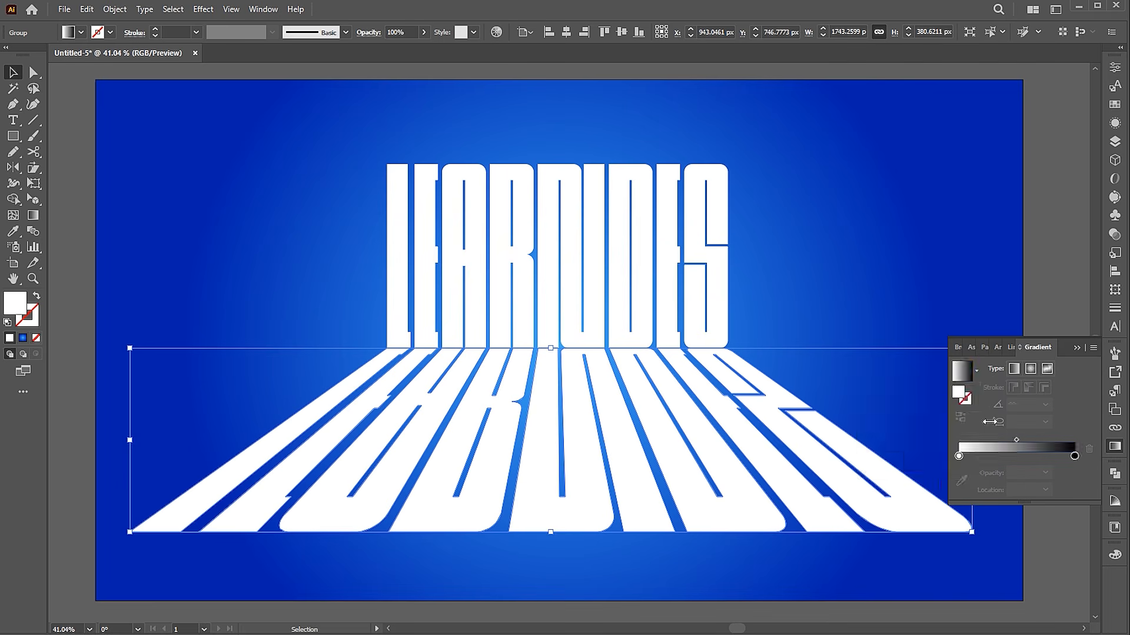
double_click(1074, 457)
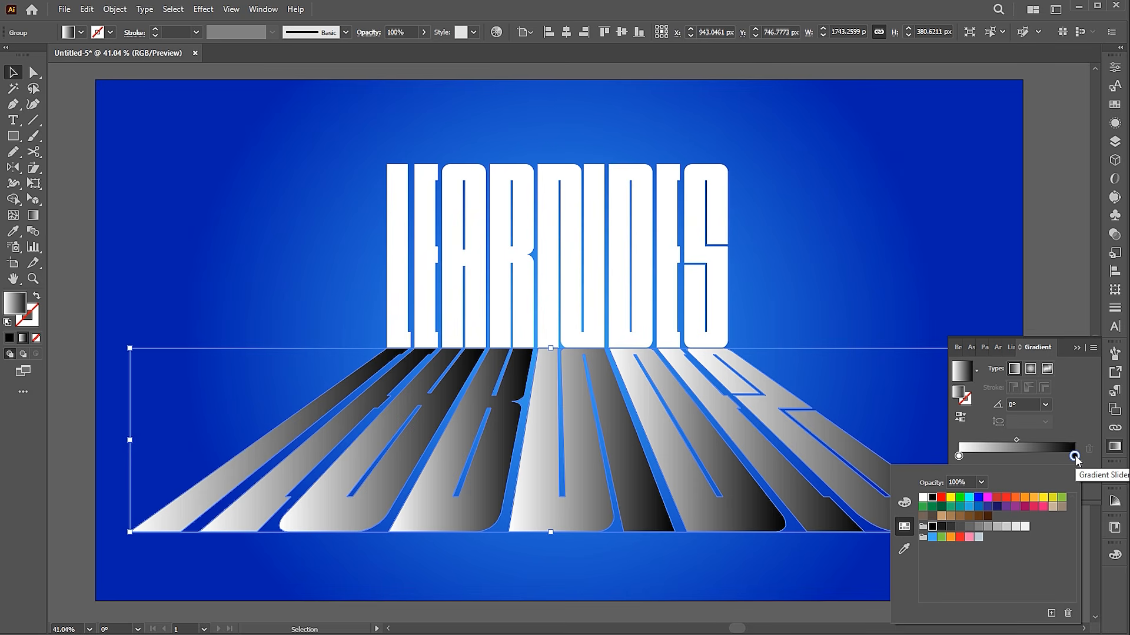
left_click(922, 497)
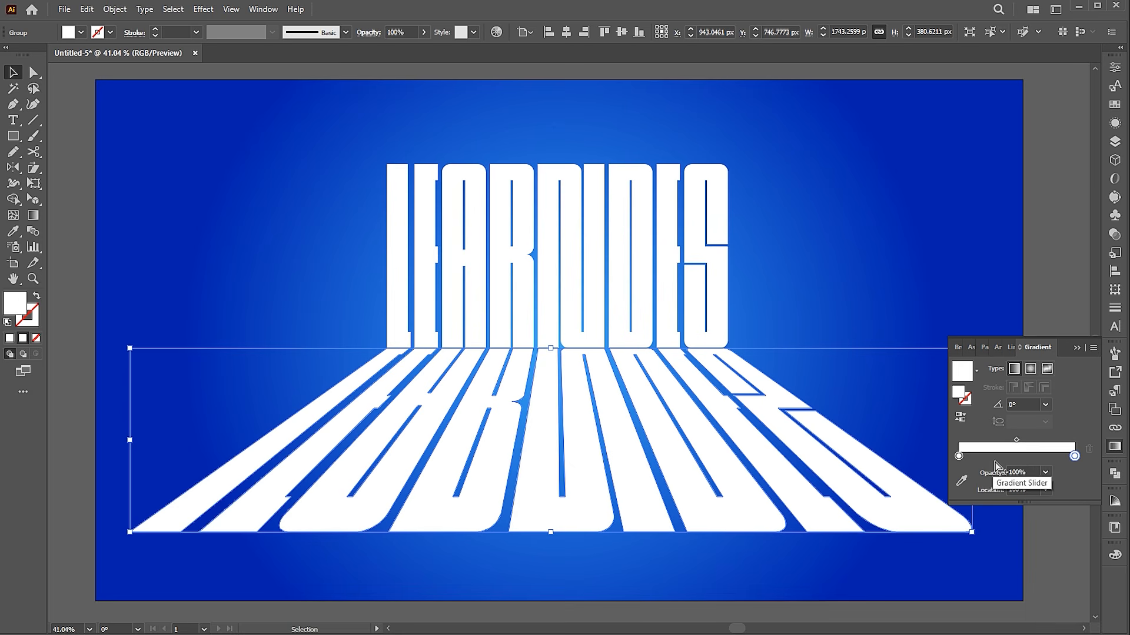
type("0")
key("Return")
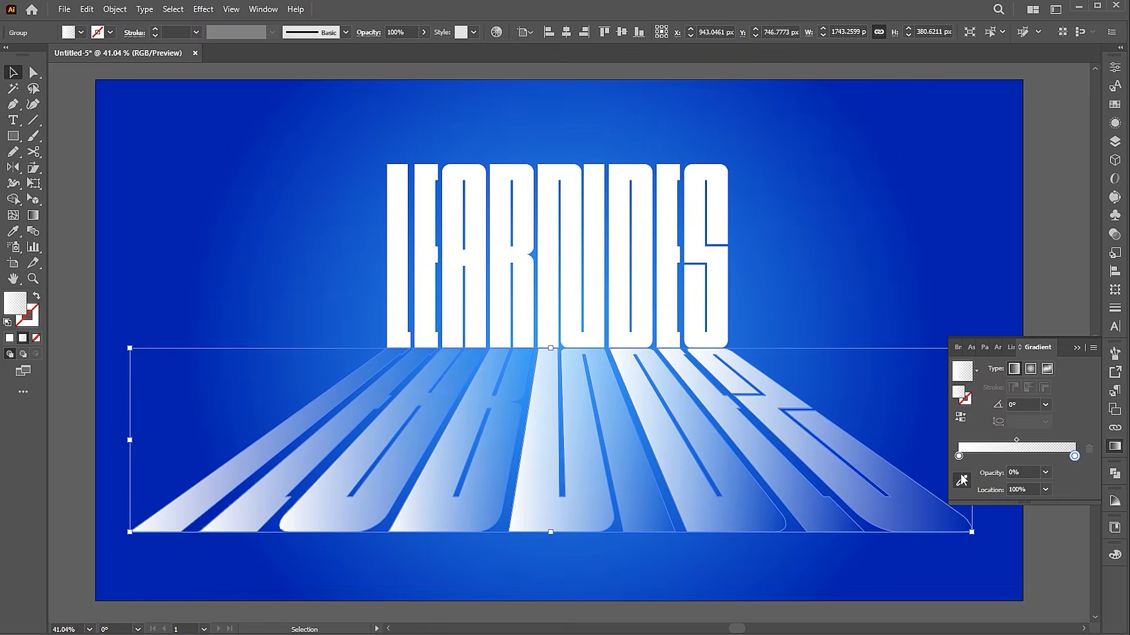
left_click(1076, 348)
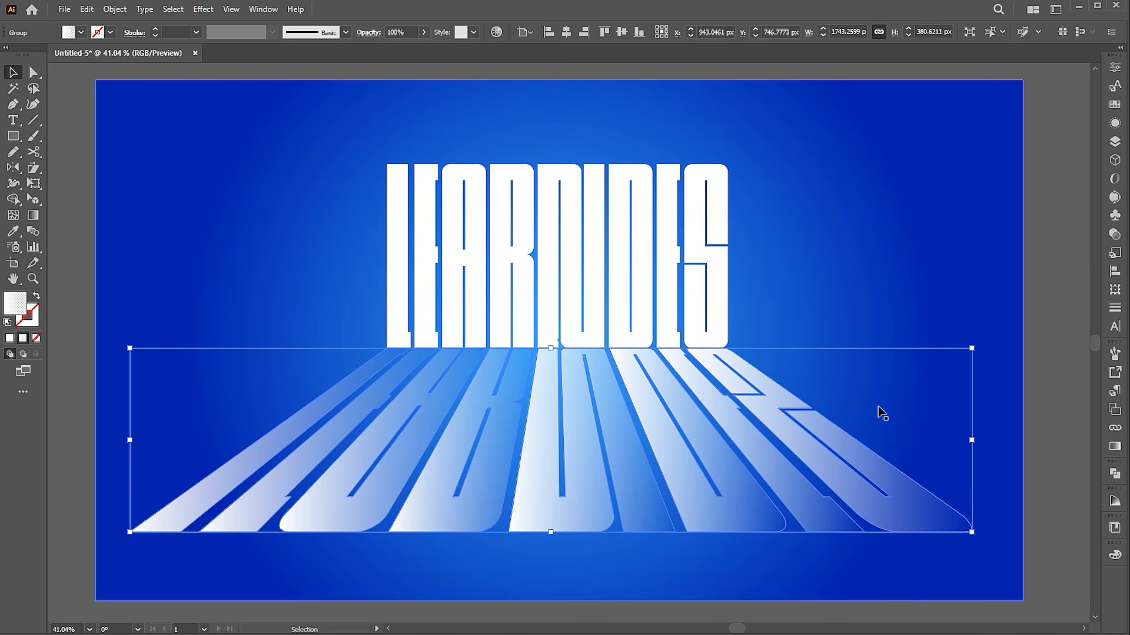
- Redirect the reflection's gradient vertically so it fades from white at the letter bases to transparent at its lower edge
key("g")
left_click_drag(560, 532, 551, 456)
left_click_drag(569, 321, 569, 525)
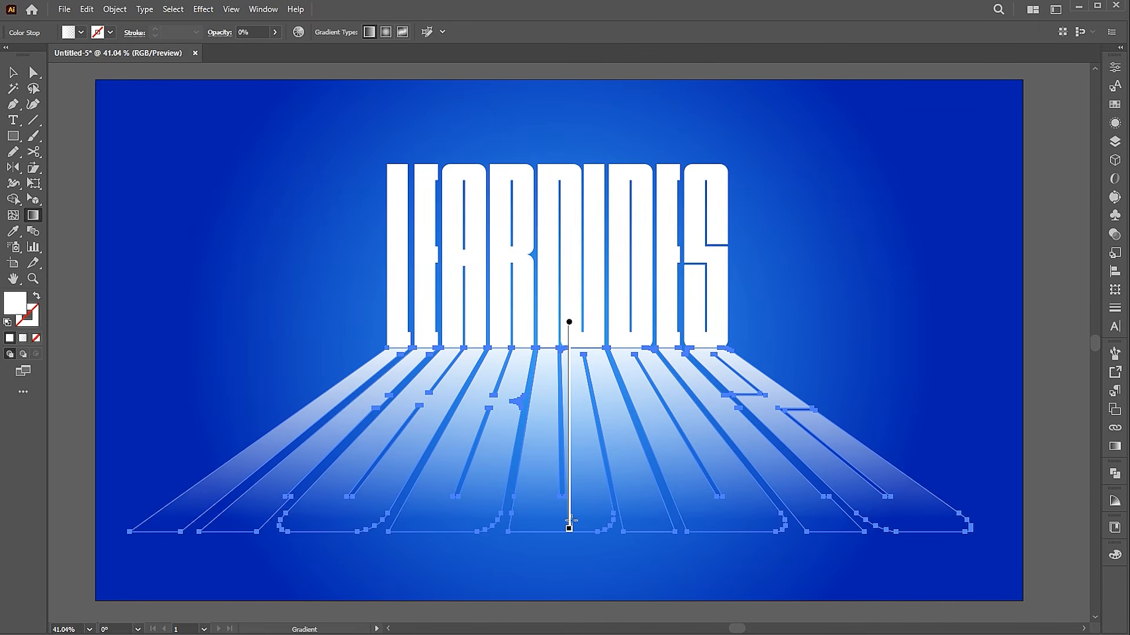
key("v")
left_click(1035, 480)
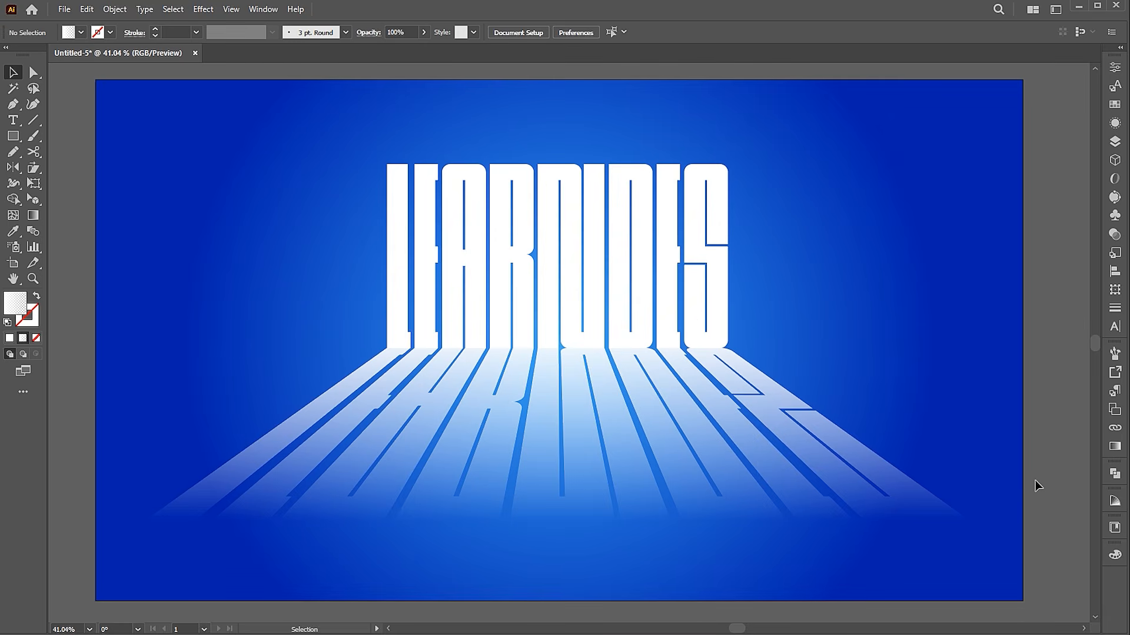
- Apply a Gaussian Blur with a 0.8-pixel radius to the faded reflection
left_click(703, 453)
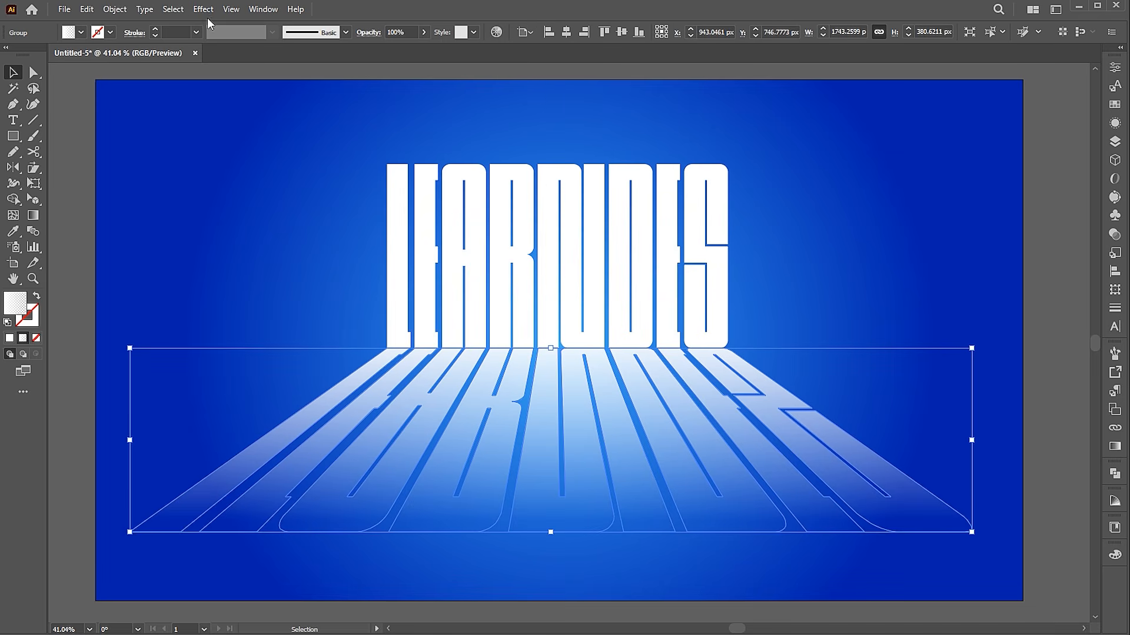
left_click(203, 9)
mouse_move(230, 230)
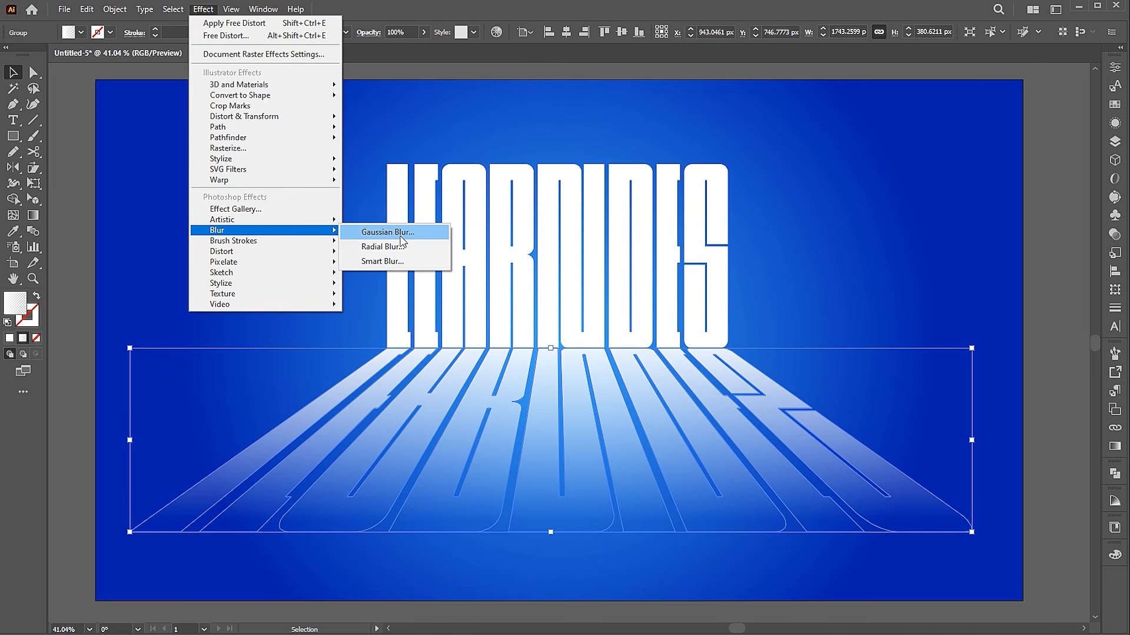
left_click(403, 238)
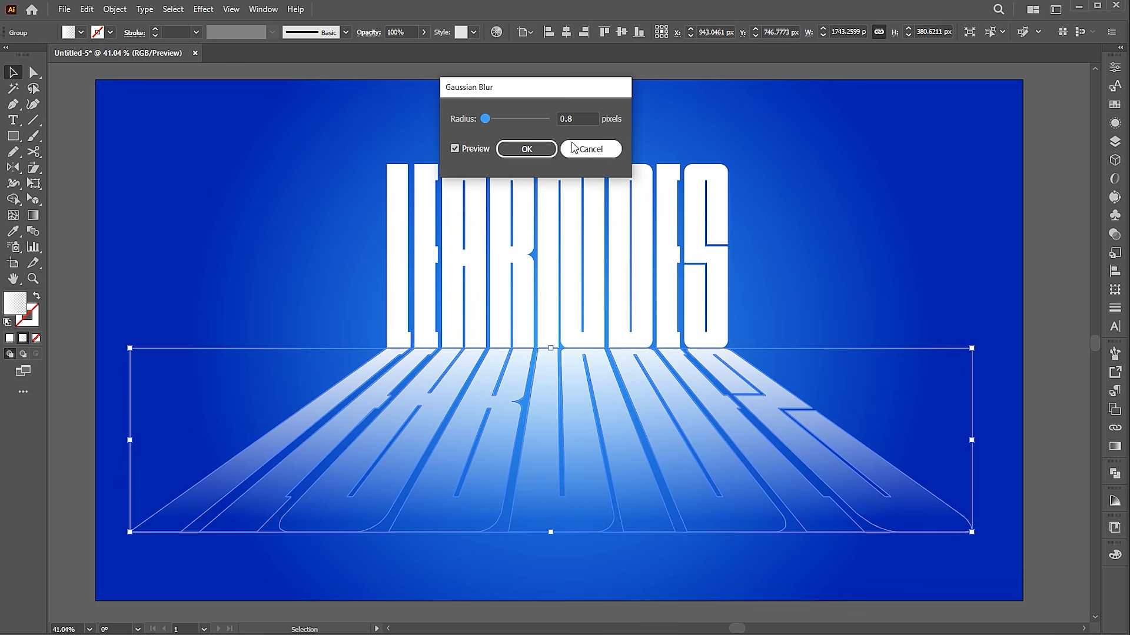
left_click(543, 151)
left_click(1046, 343)
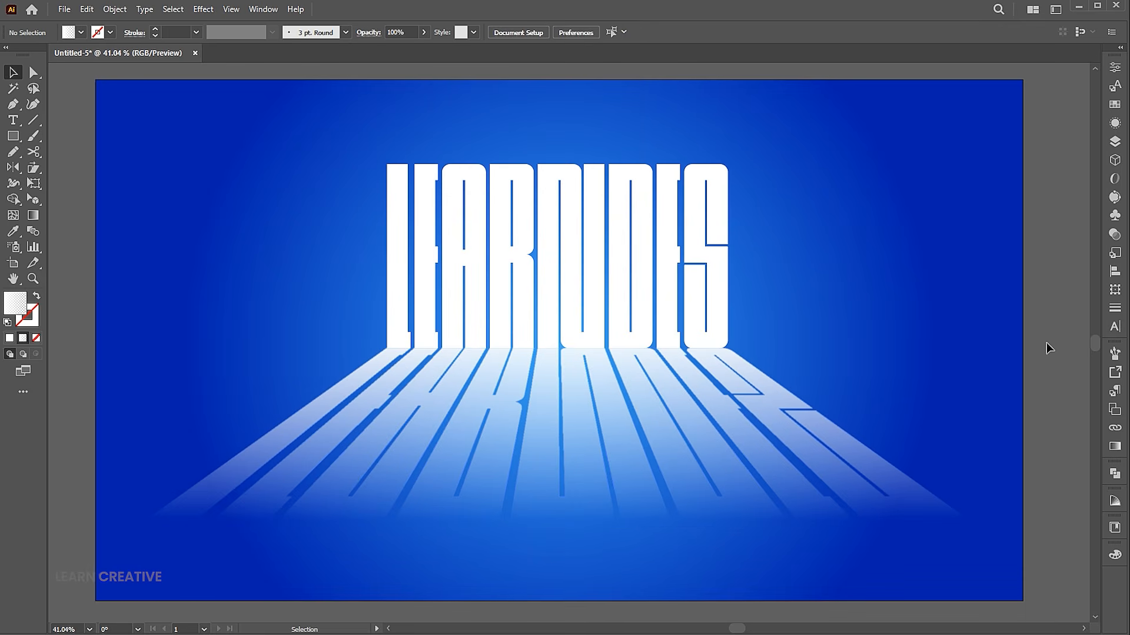
- Add the point text "adobe illustrator" above the LEARNDES lettering
key("t")
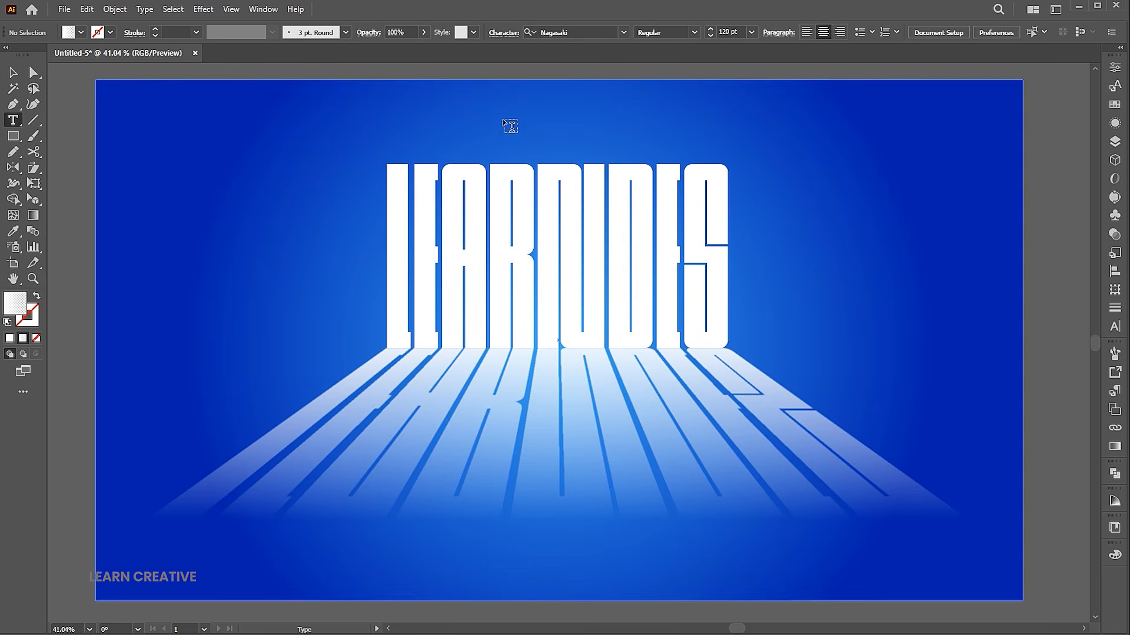
left_click(487, 129)
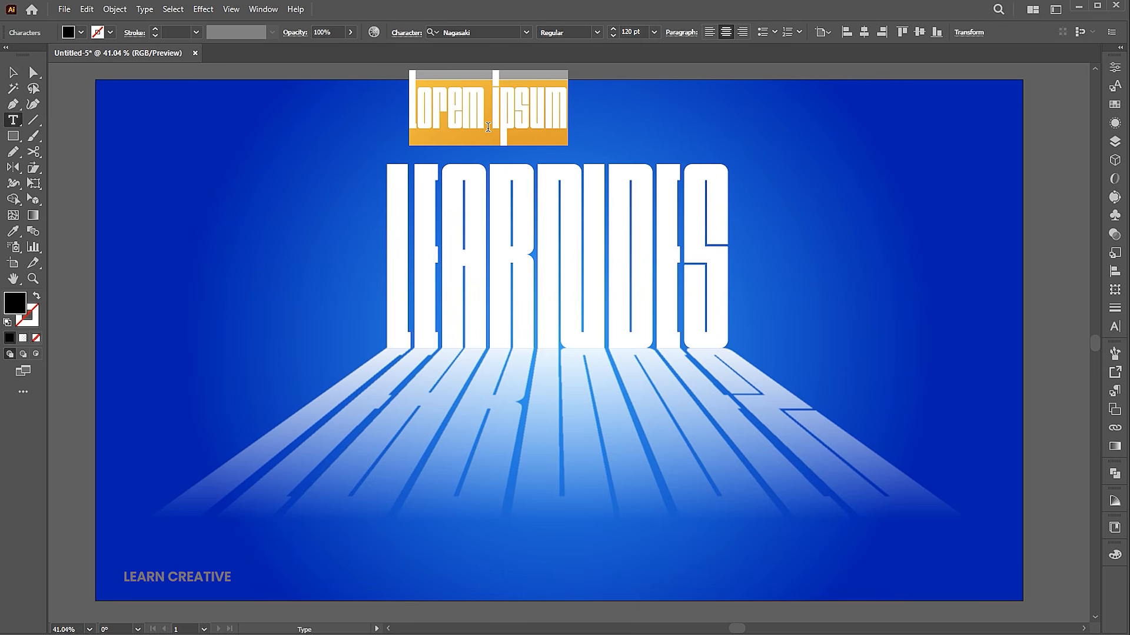
type("adobe")
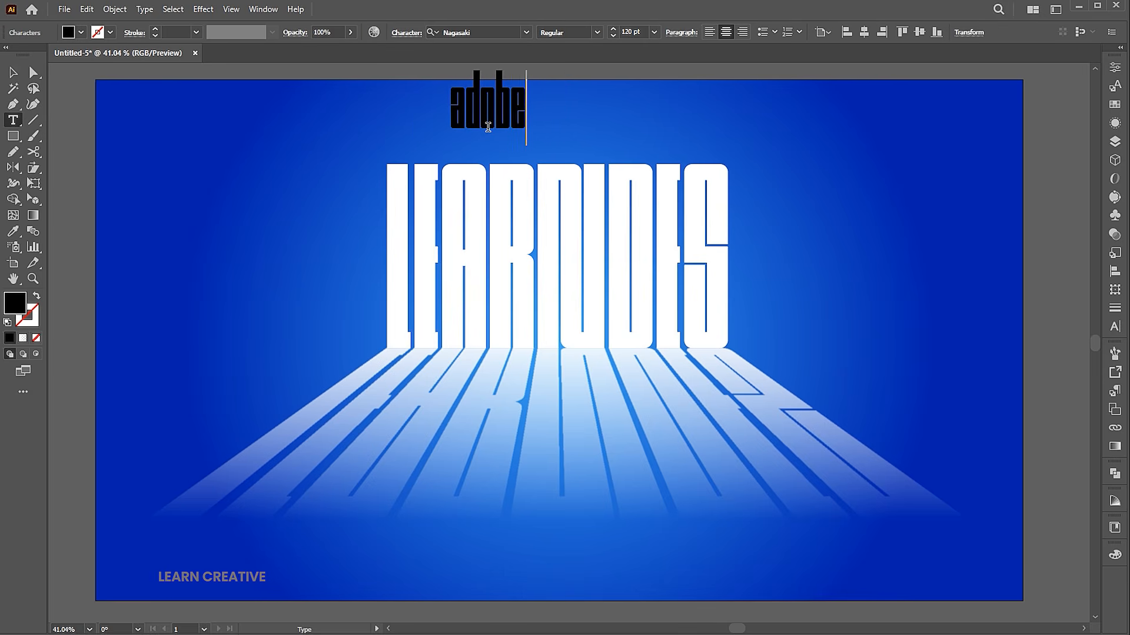
type(" illustra")
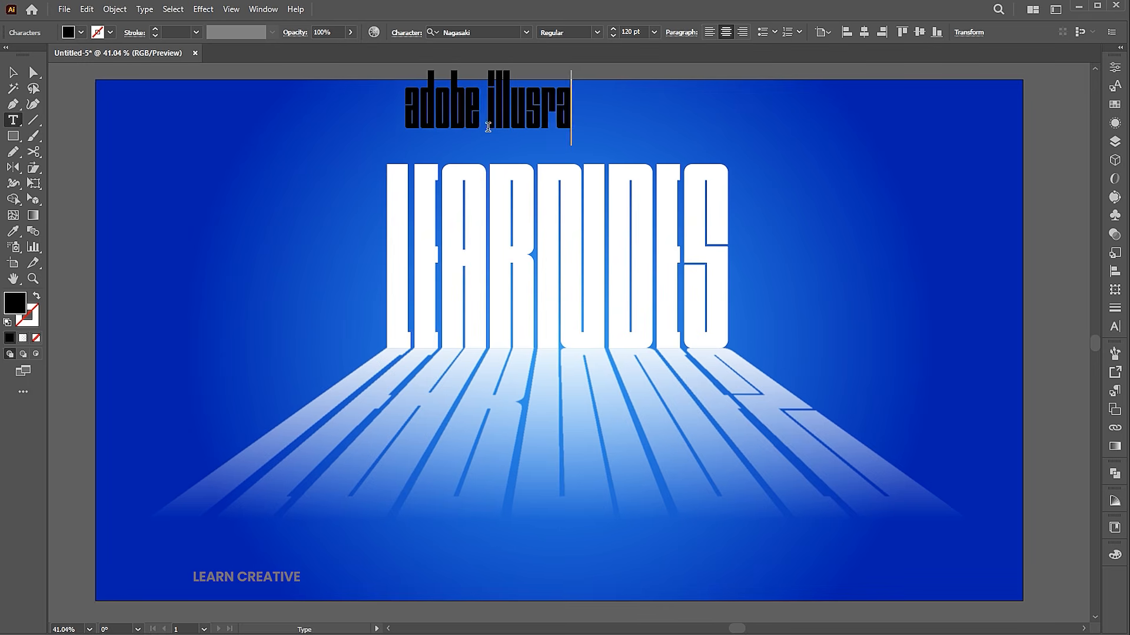
type("tor")
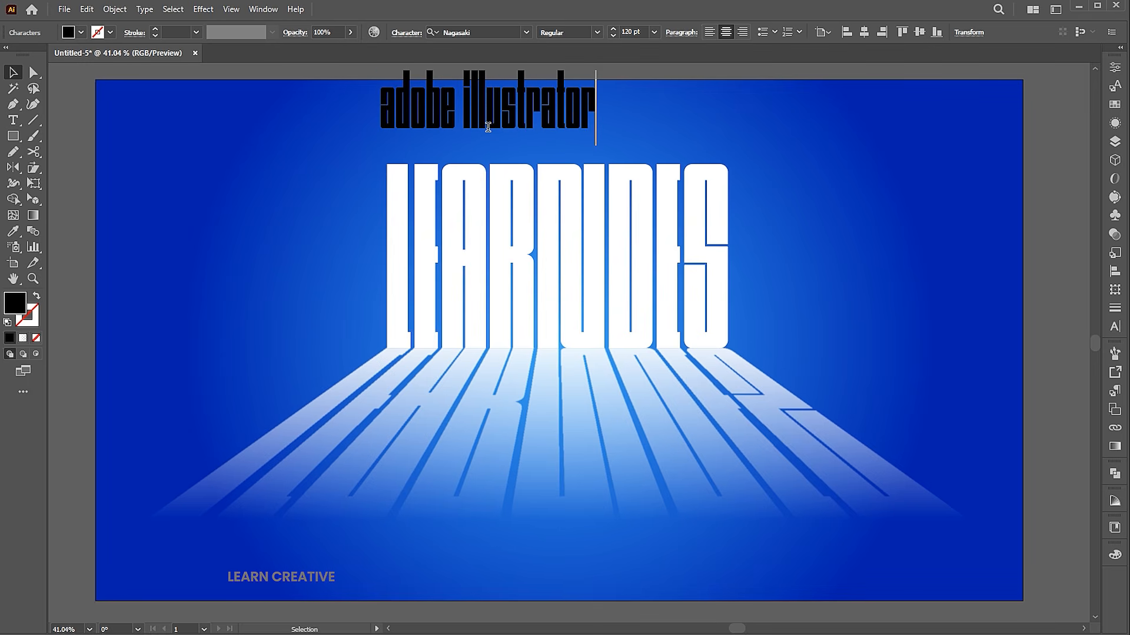
key("Escape")
- Change the new text to uppercase Montserrat SemiBold and scale it down to about 50 pt
key("alt+t")
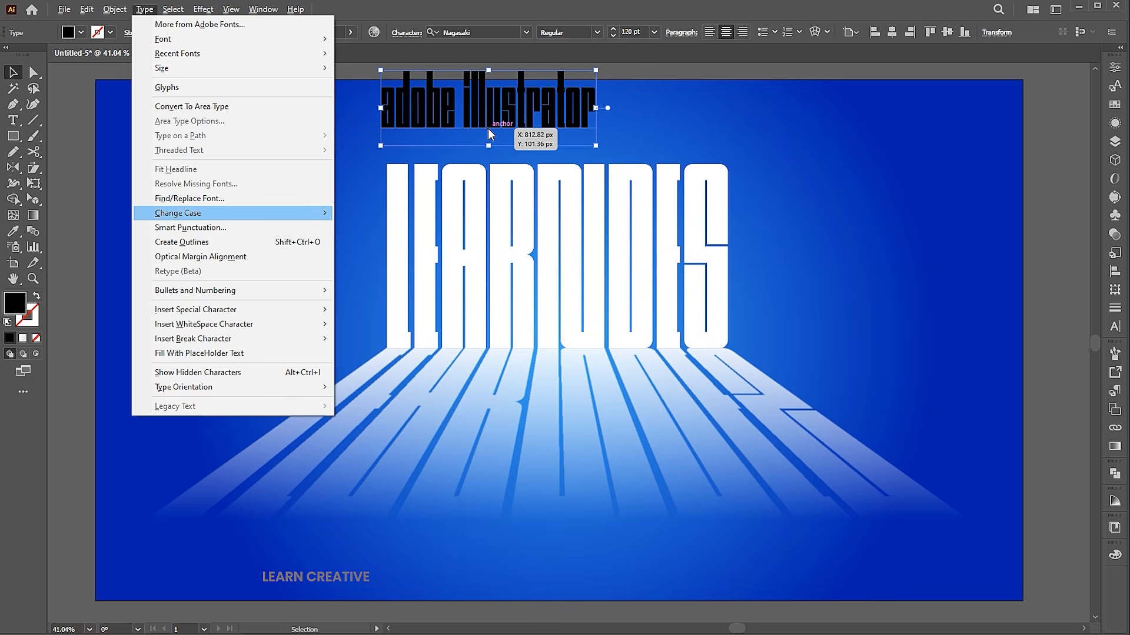
key("c")
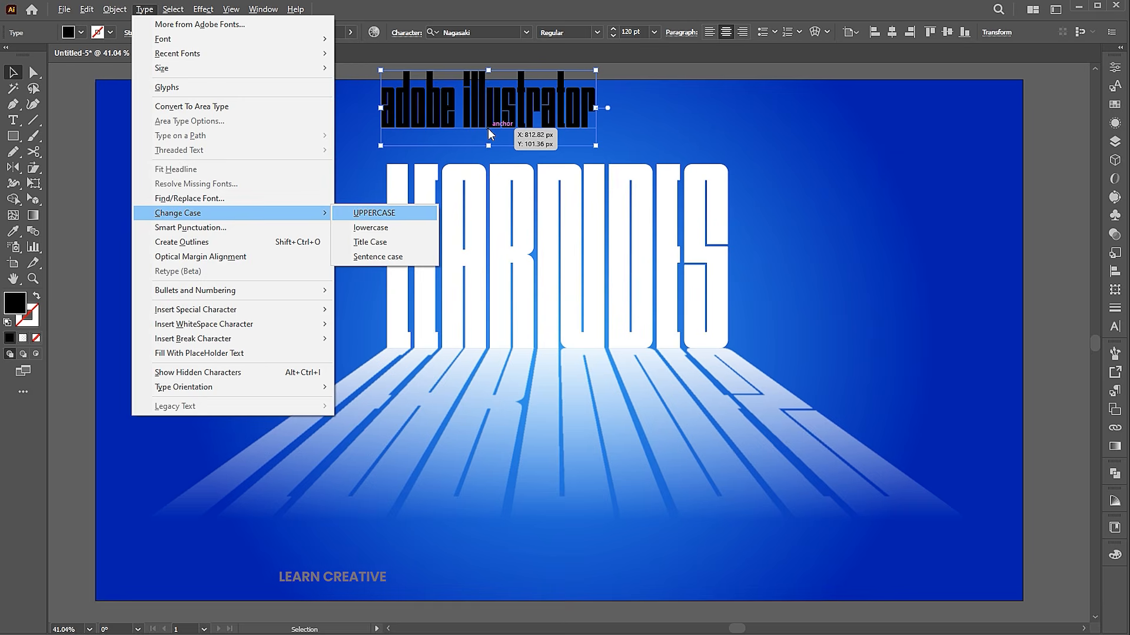
left_click(391, 213)
left_click(481, 30)
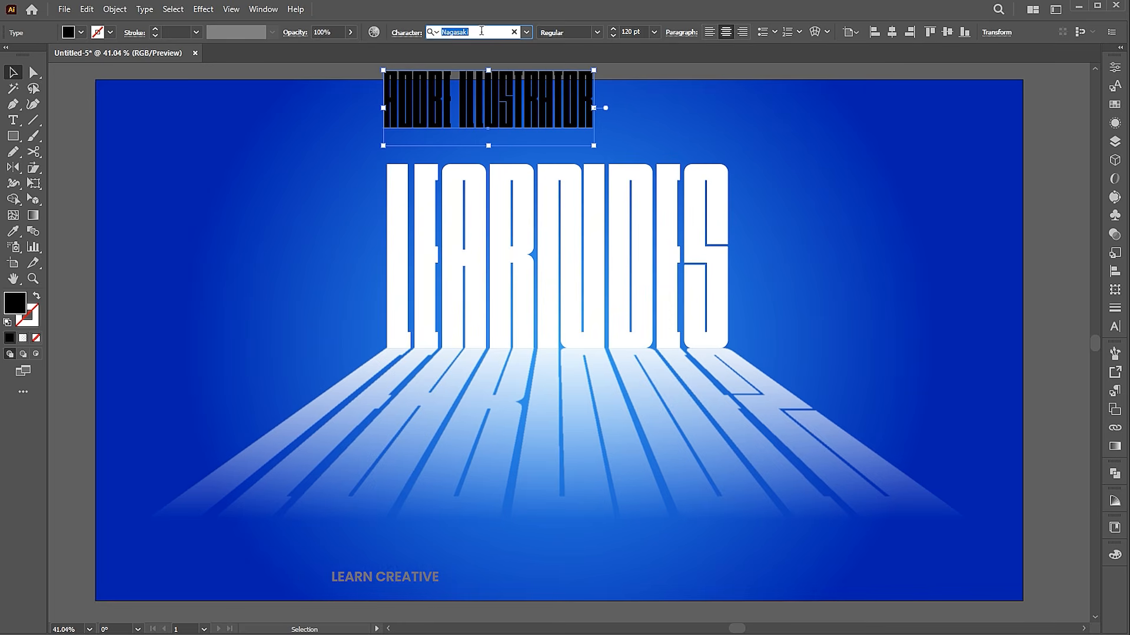
type("monts")
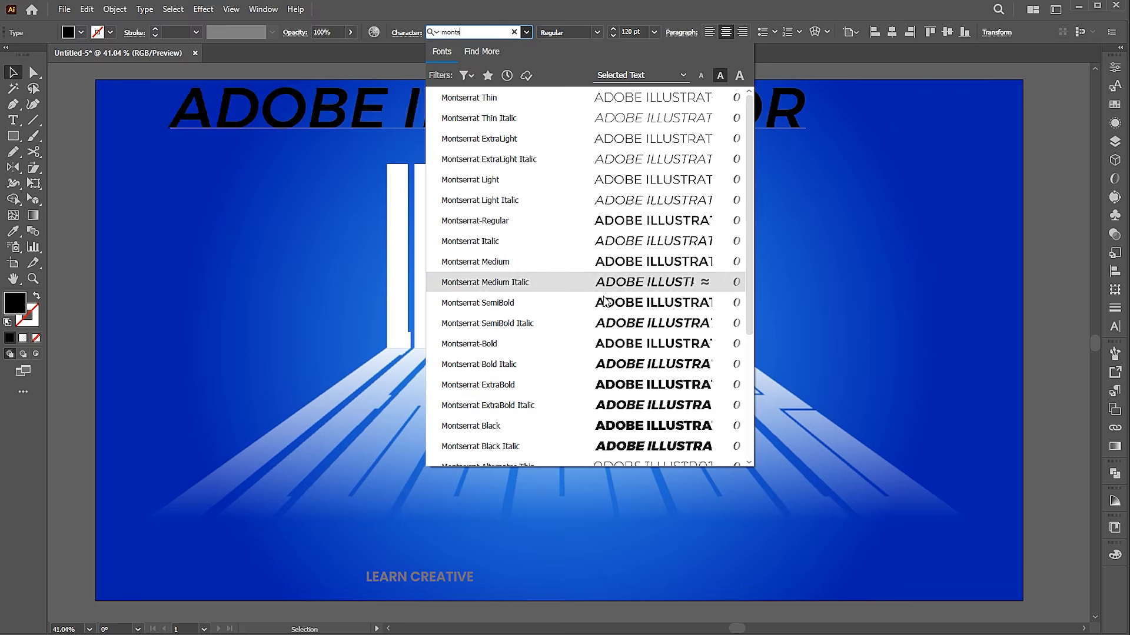
left_click(604, 300)
left_click_drag(808, 117, 622, 116)
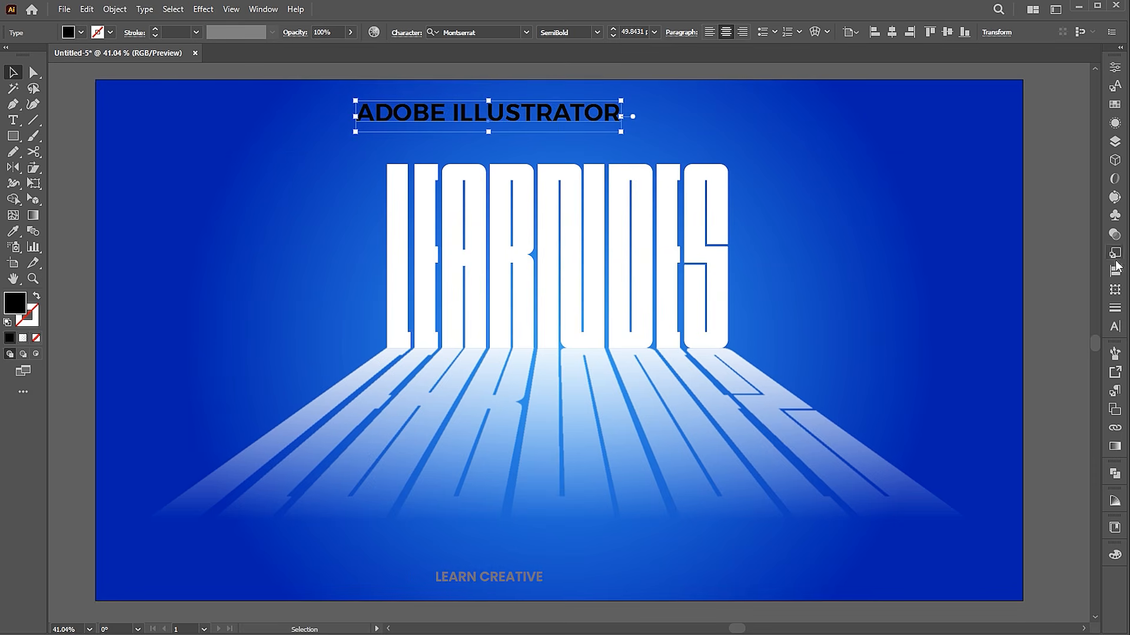
- Set the ADOBE ILLUSTRATOR text's tracking to 500 and its font weight to Light
left_click(1114, 327)
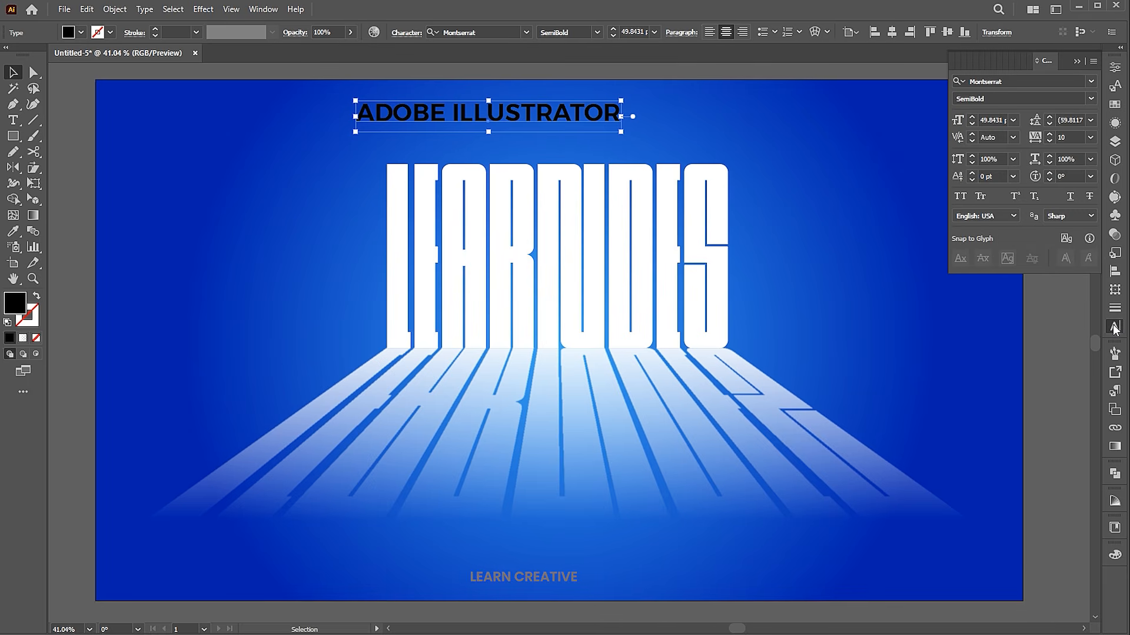
left_click(1037, 139)
type("500")
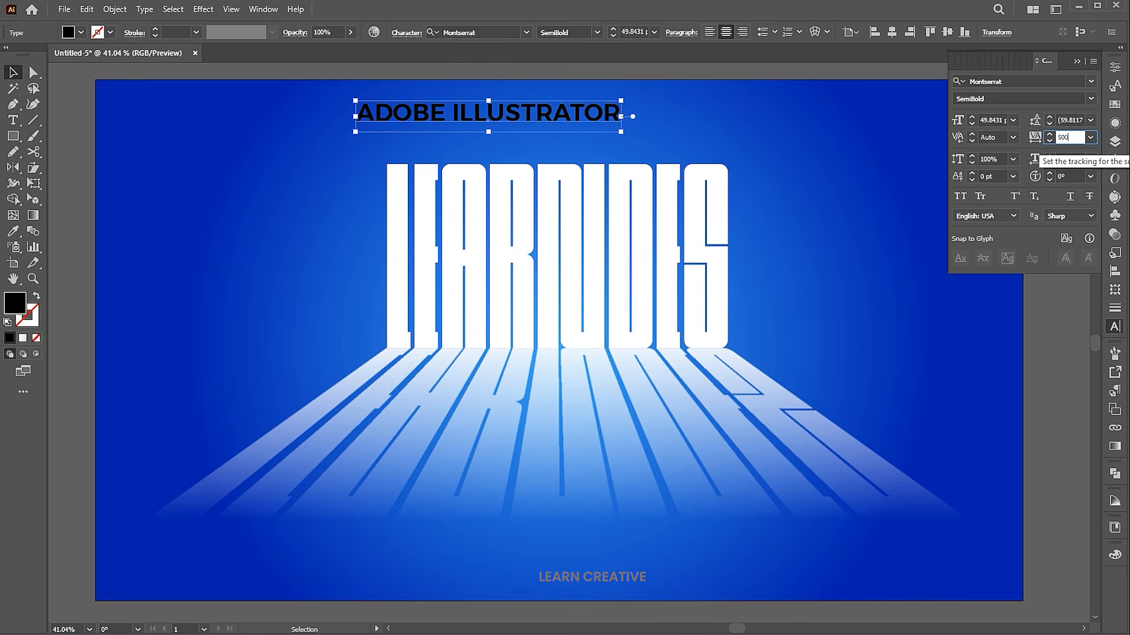
left_click(1088, 103)
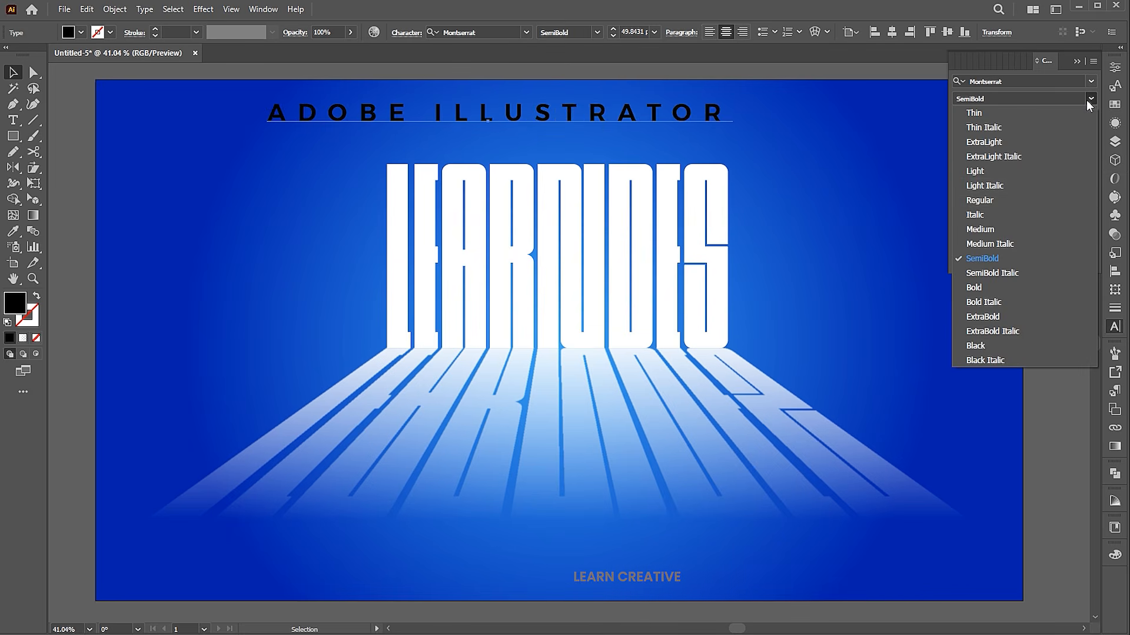
left_click(1015, 171)
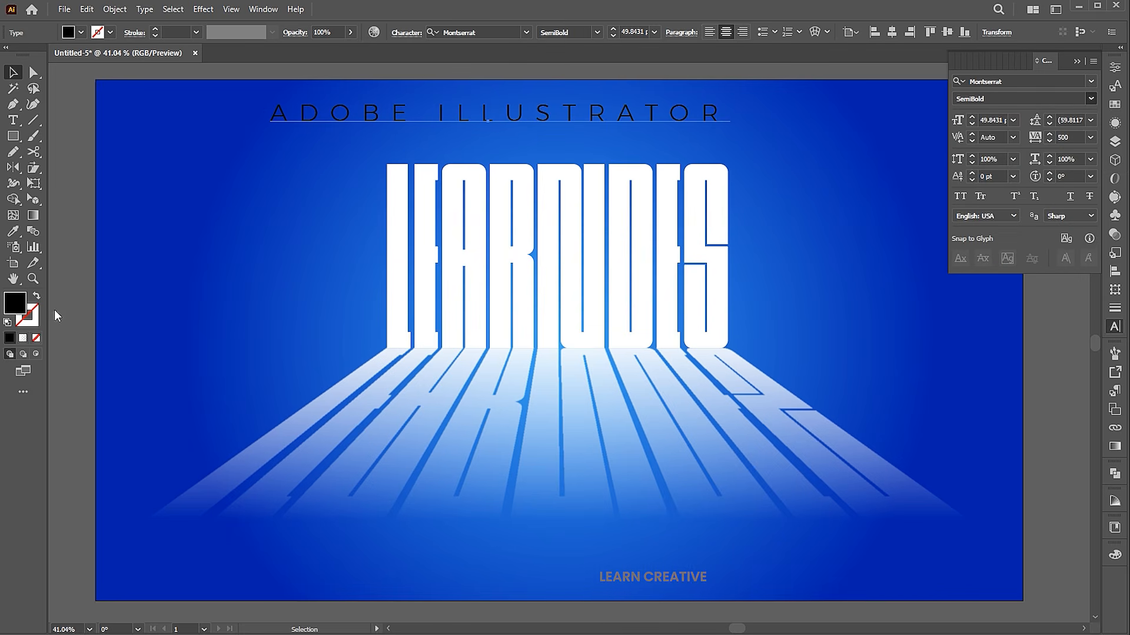
- Fill the ADOBE ILLUSTRATOR text with white (FFFFFF)
double_click(15, 303)
type("ffffff")
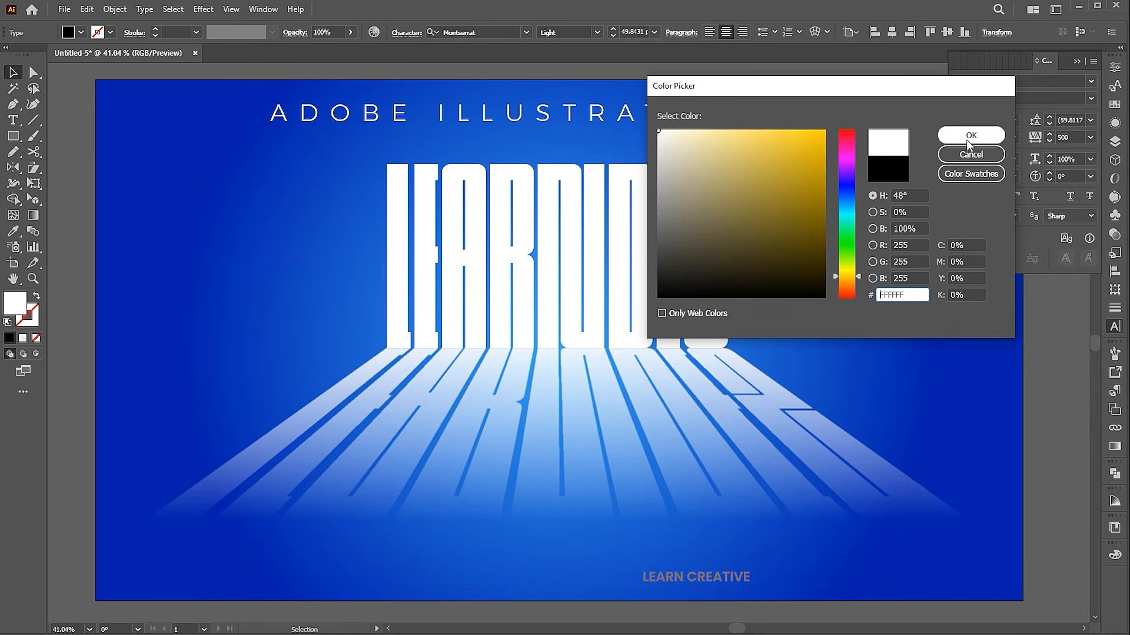
left_click(958, 133)
- Scale the ADOBE ILLUSTRATOR text down to about 27 pt and center it horizontally on the artboard
left_click_drag(731, 103, 687, 120)
left_click(893, 30)
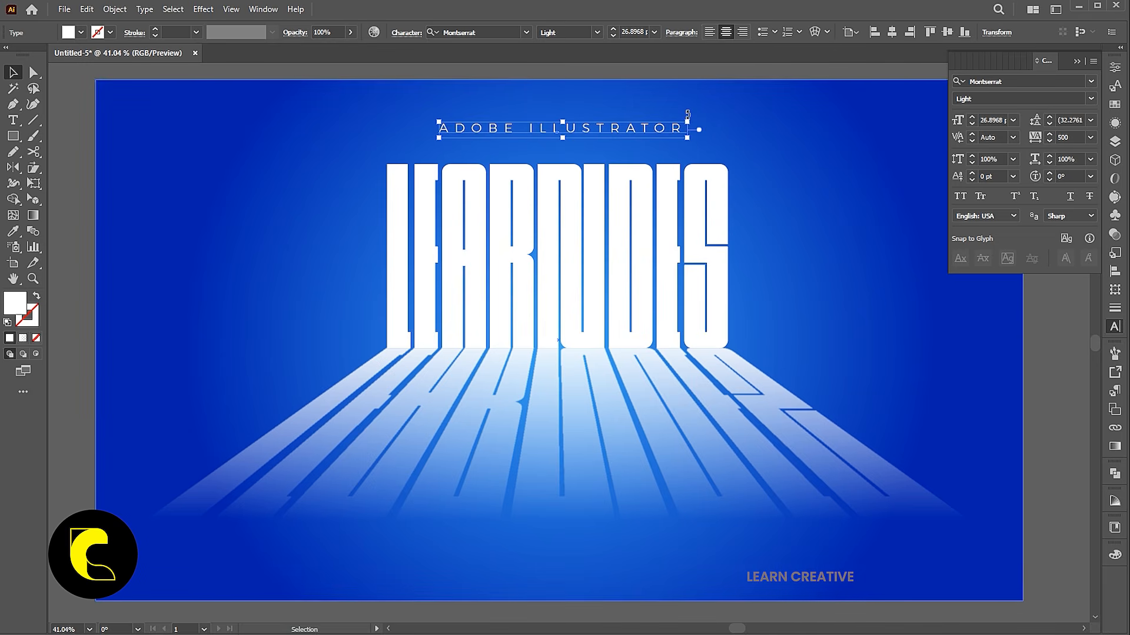
- Duplicate the ADOBE ILLUSTRATOR text to the artboard's upper-left area and change the copy's wording to 04/20
left_click_drag(635, 129, 316, 128)
double_click(316, 129)
key("ctrl+a")
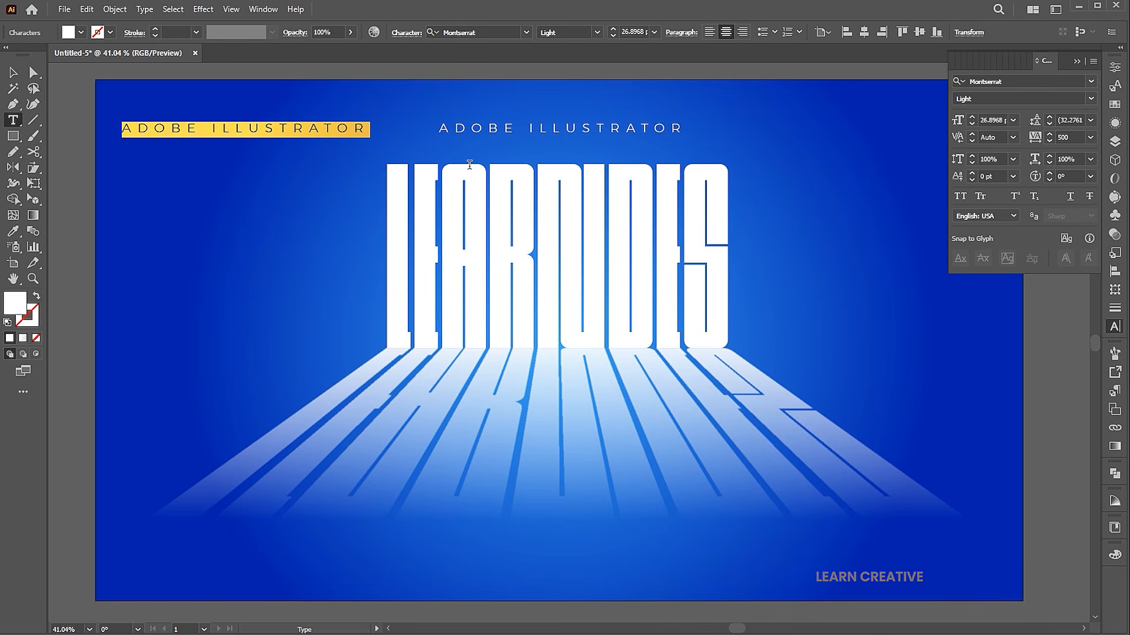
type("04/20")
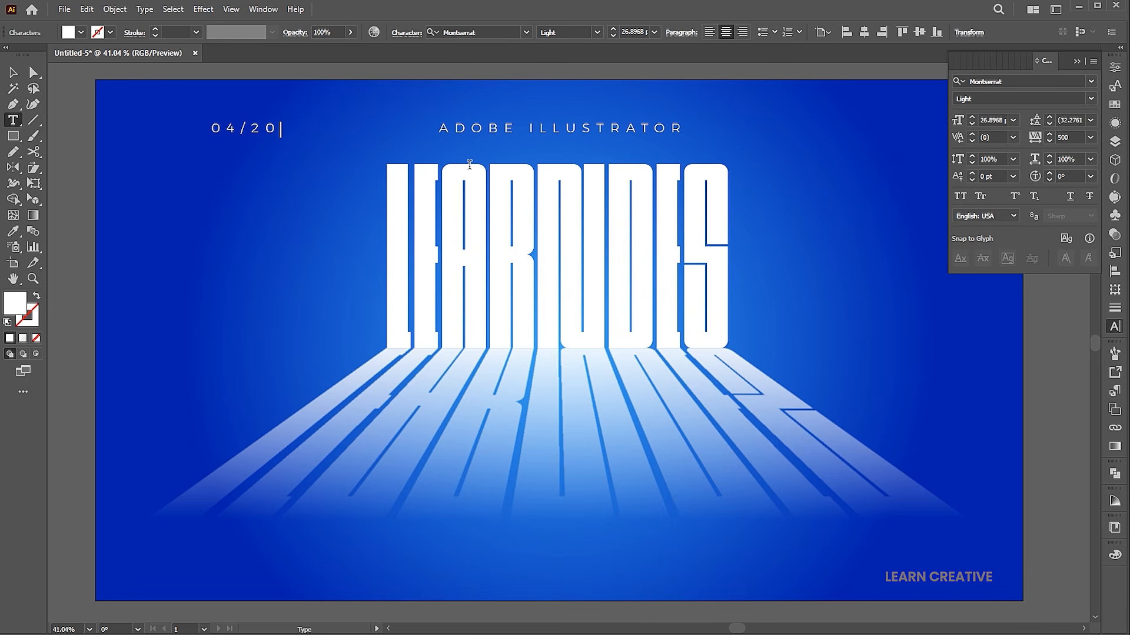
key("Escape")
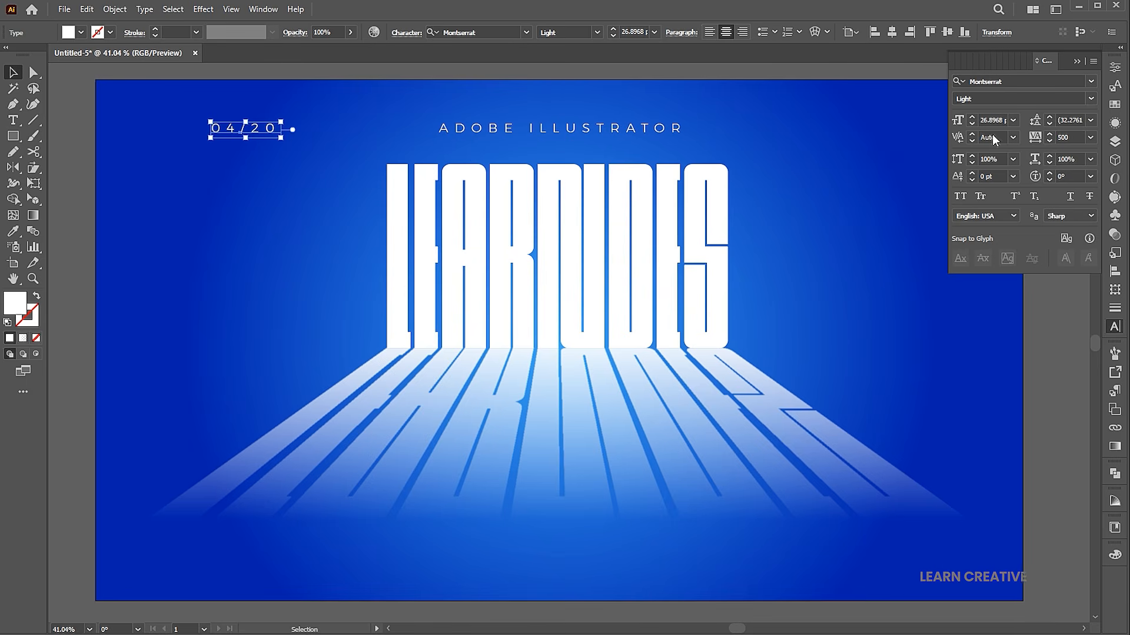
- Set the 04/20 text's tracking to 0 and its font to Morganite Medium
left_click(1063, 137)
type("0")
key("Return")
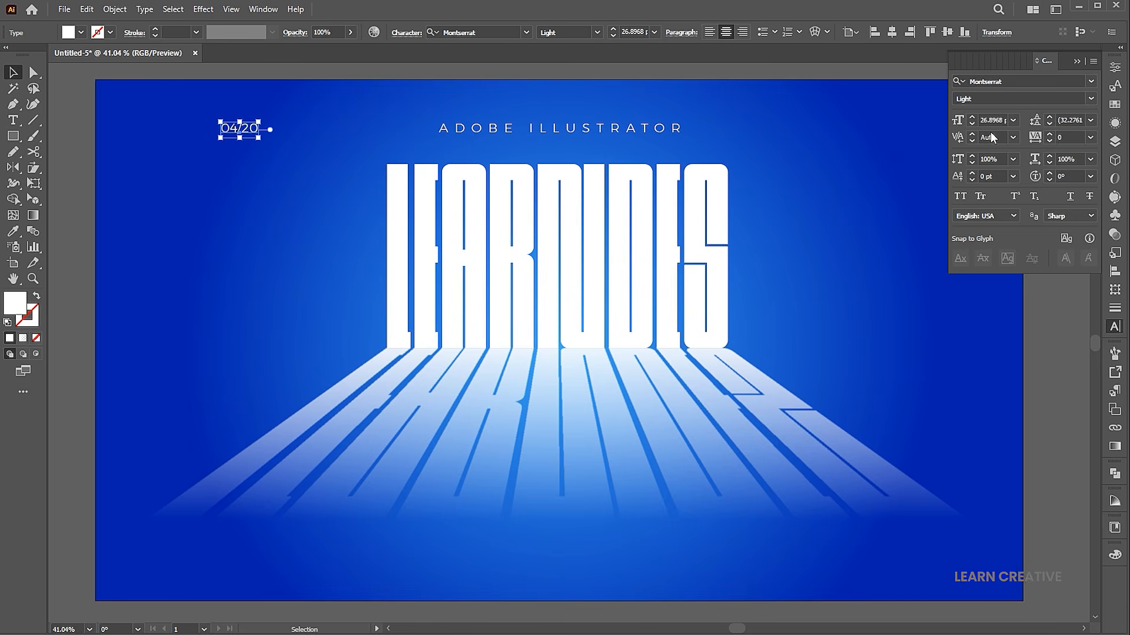
left_click(999, 81)
type("morg")
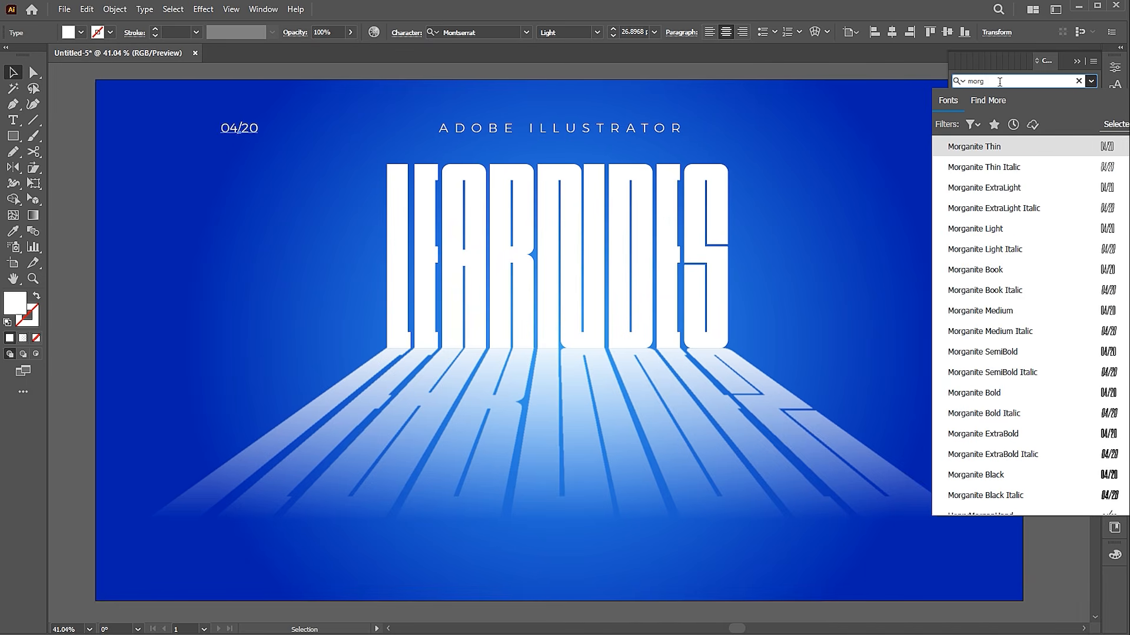
key("Down")
key("Down")
key("Down")
key("Down")
key("Down")
key("Down")
key("Down")
key("Down")
key("Return")
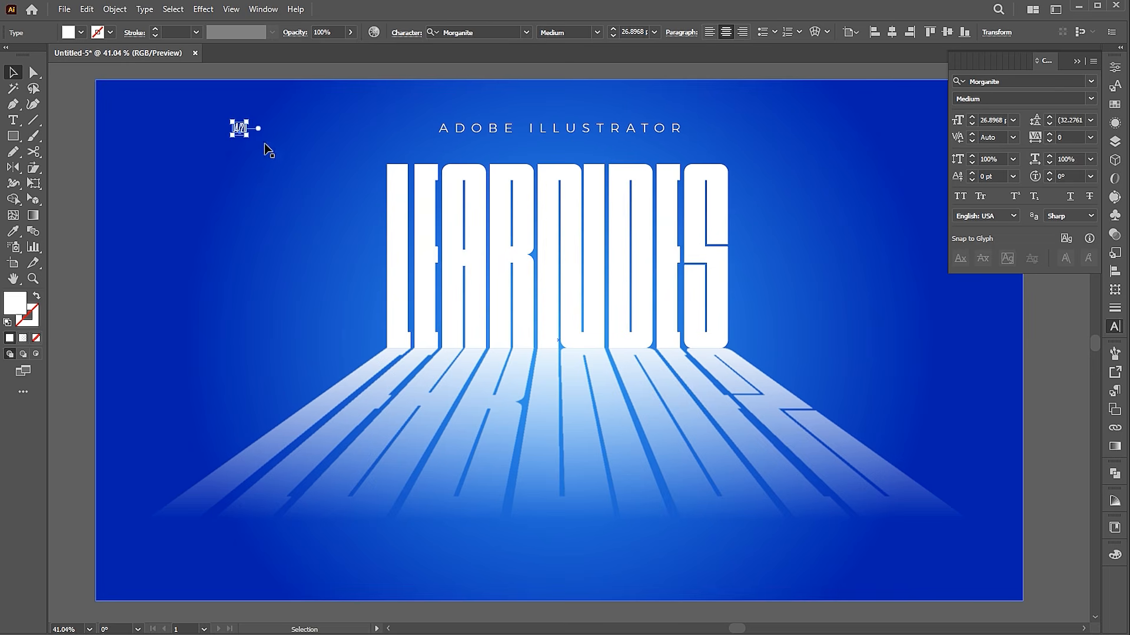
- Enlarge the 04/20 text to about 104 pt in the artboard's upper-left corner and place a copy reading 2025 in the upper-right corner
left_click_drag(252, 140, 815, 150)
left_click(1077, 62)
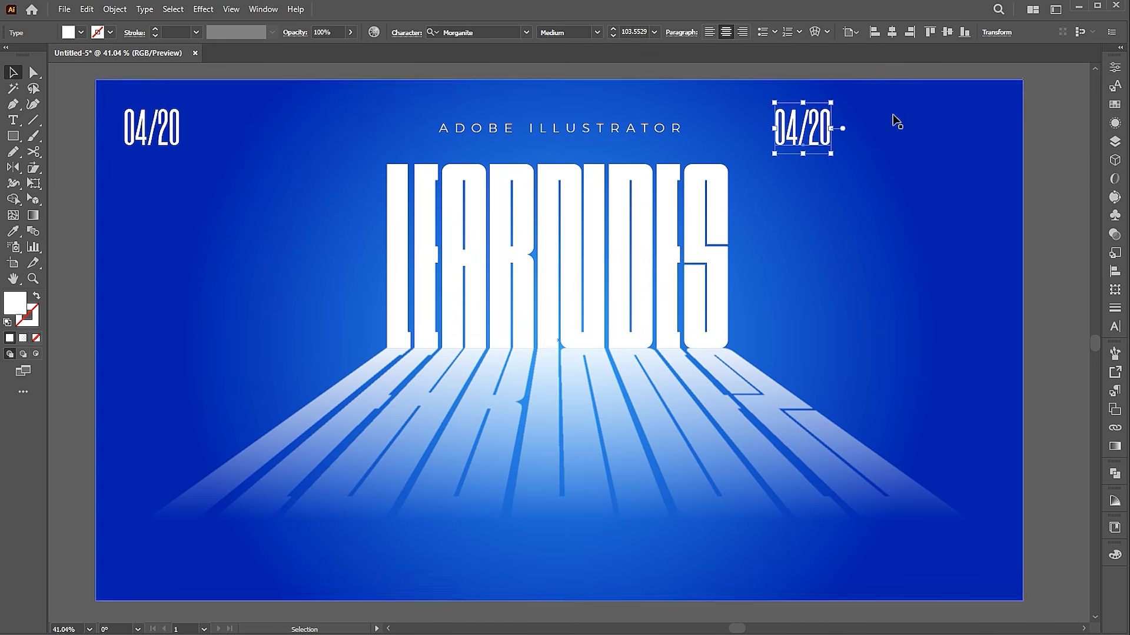
double_click(787, 148)
key("ctrl+a")
type("2025")
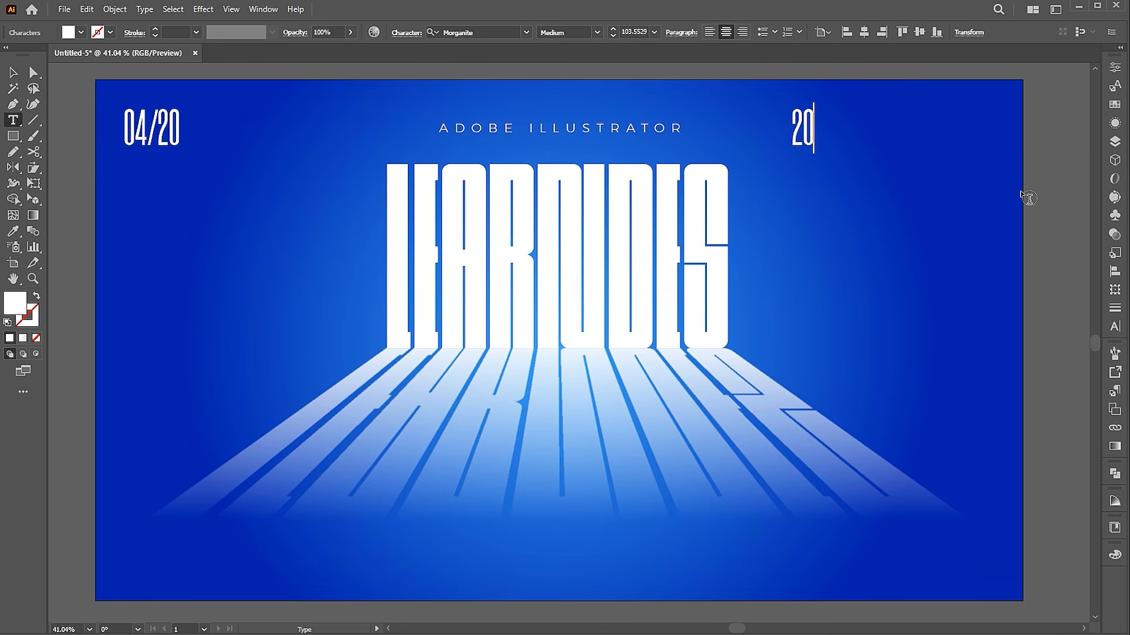
key("Escape")
left_click_drag(809, 141, 969, 154)
left_click(1042, 167)
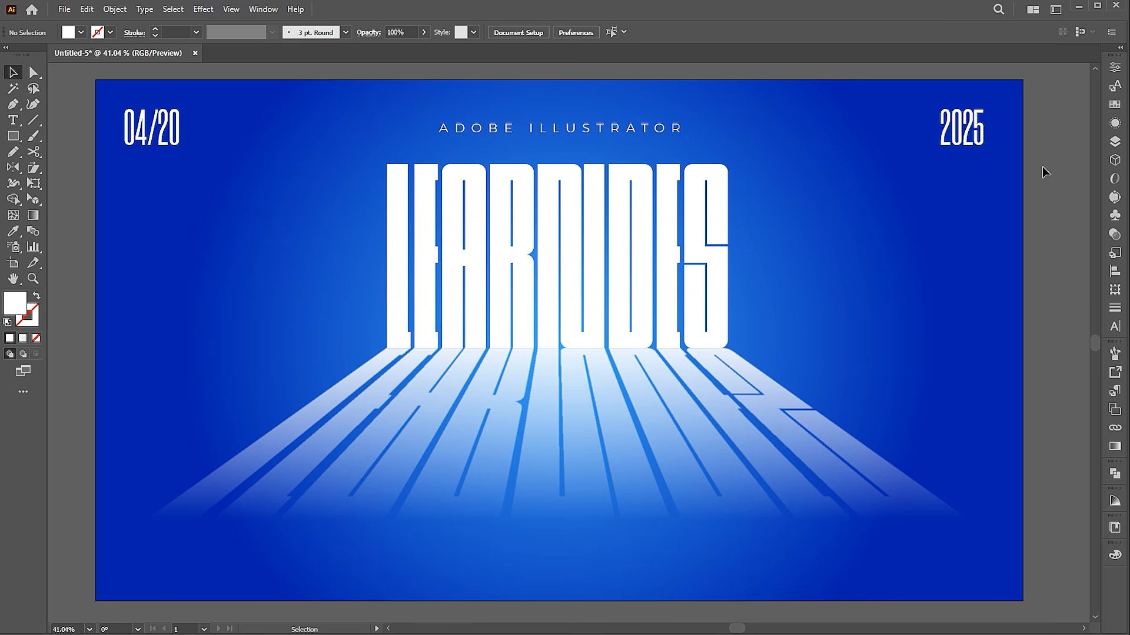
- Duplicate the ADOBE ILLUSTRATOR text below the reflection and change the copy to "learn creative" in uppercase
left_click_drag(643, 126, 630, 518)
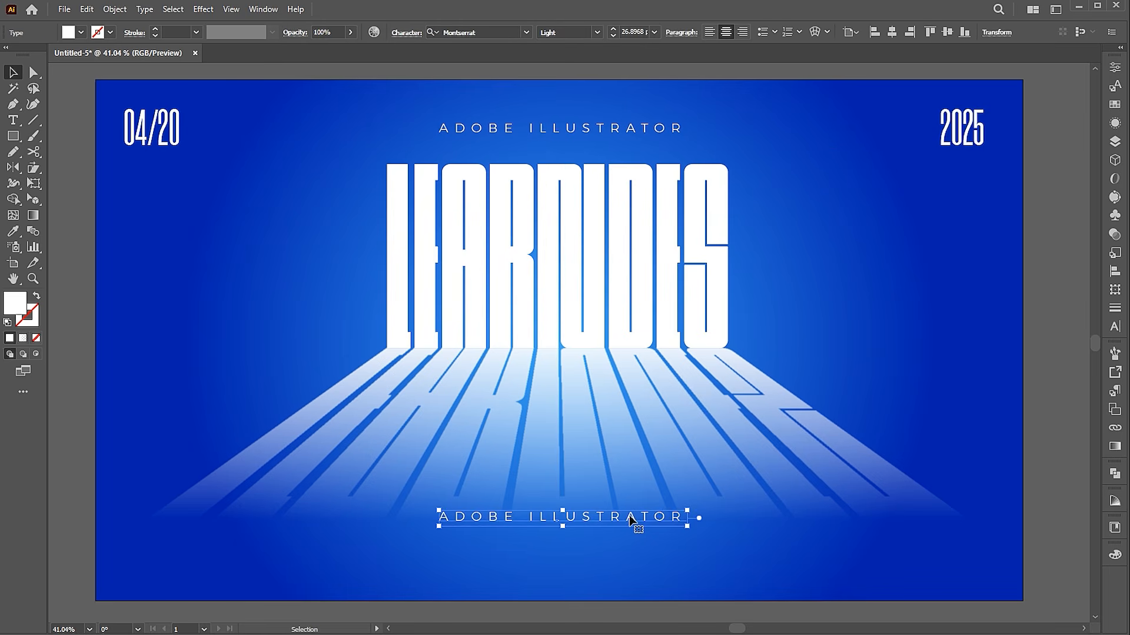
triple_click(657, 519)
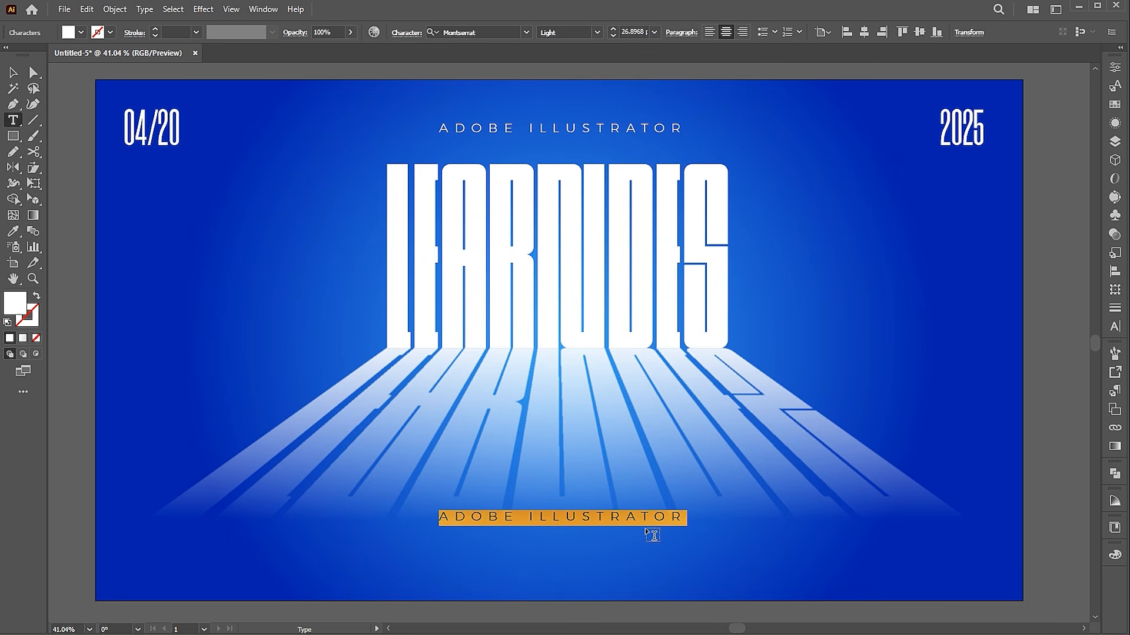
type("learn creative")
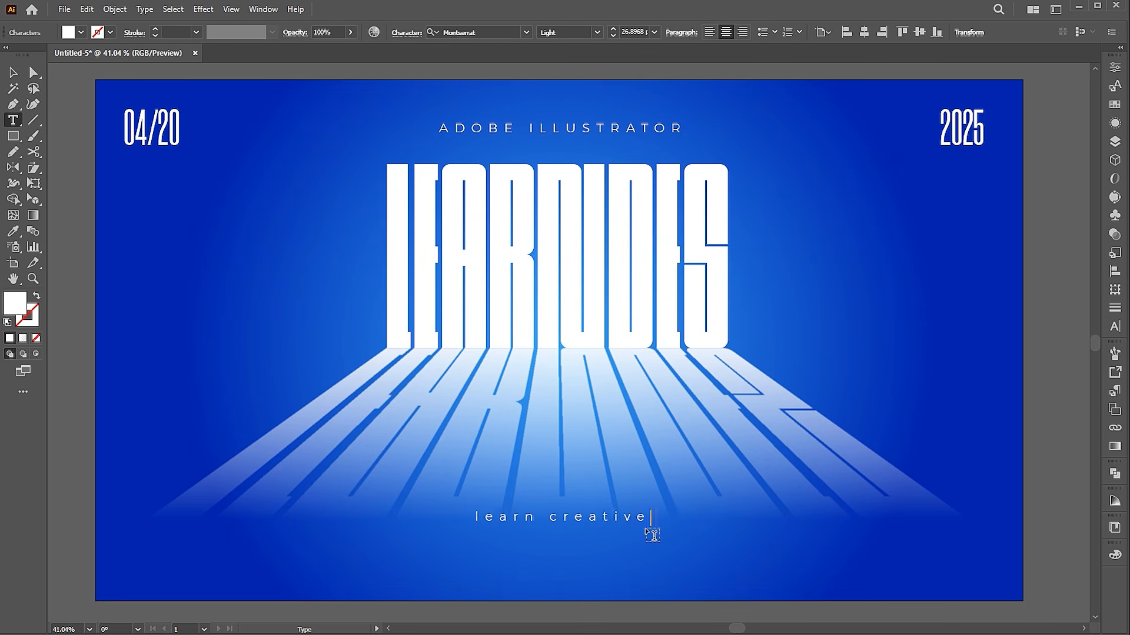
key("Escape")
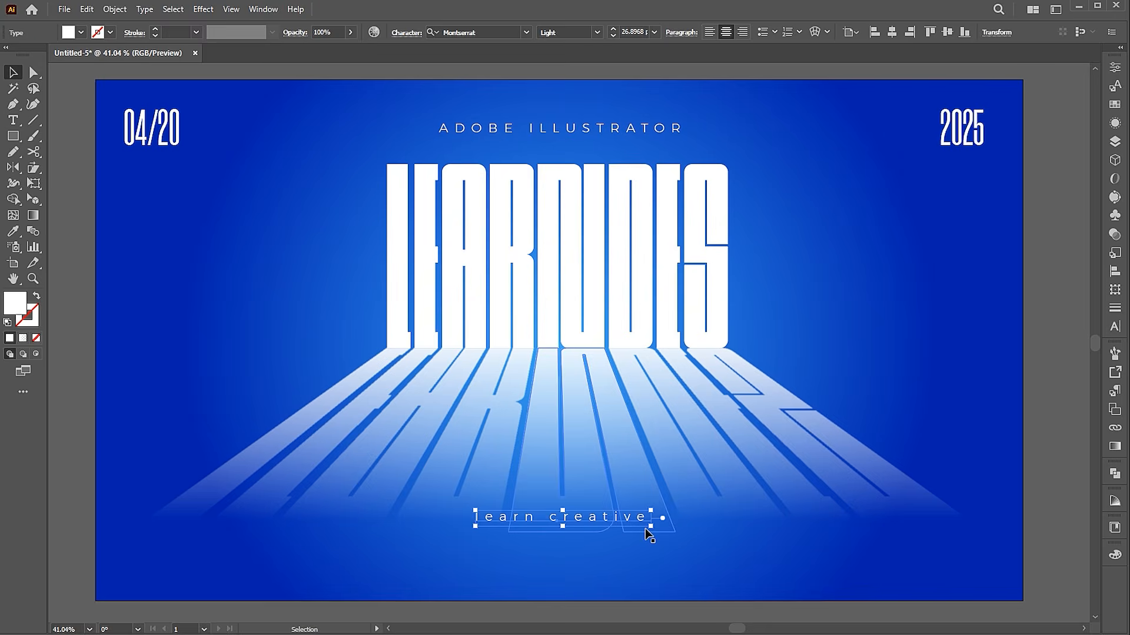
left_click(144, 8)
mouse_move(177, 211)
left_click(389, 212)
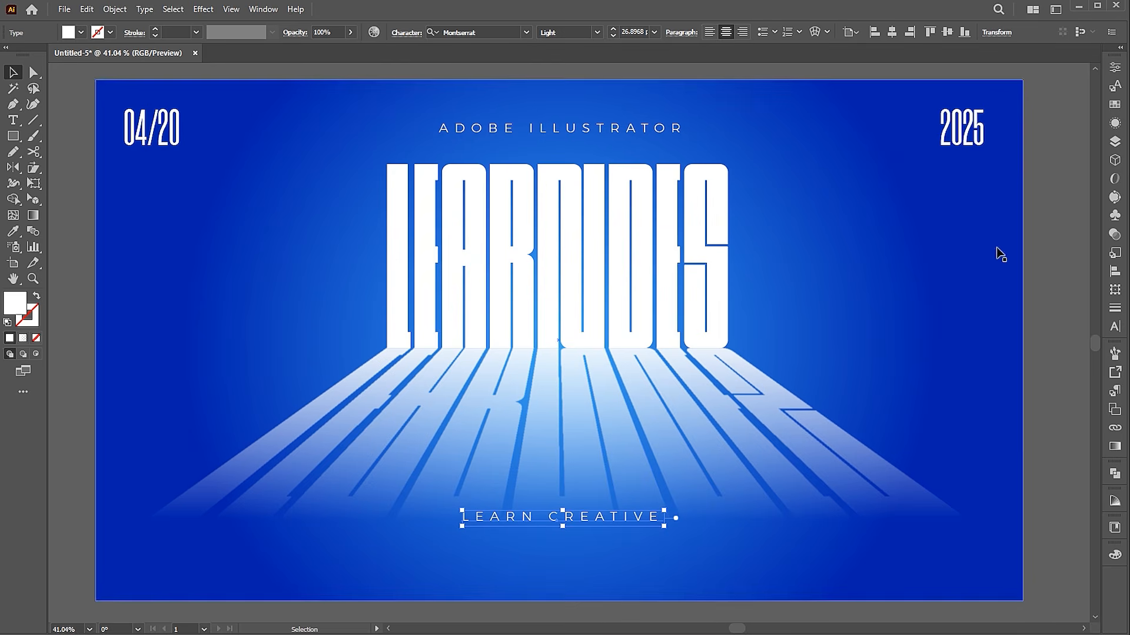
- Set the LEARN CREATIVE text to Montserrat Bold and center it horizontally on the artboard
left_click(1115, 327)
left_click(1090, 98)
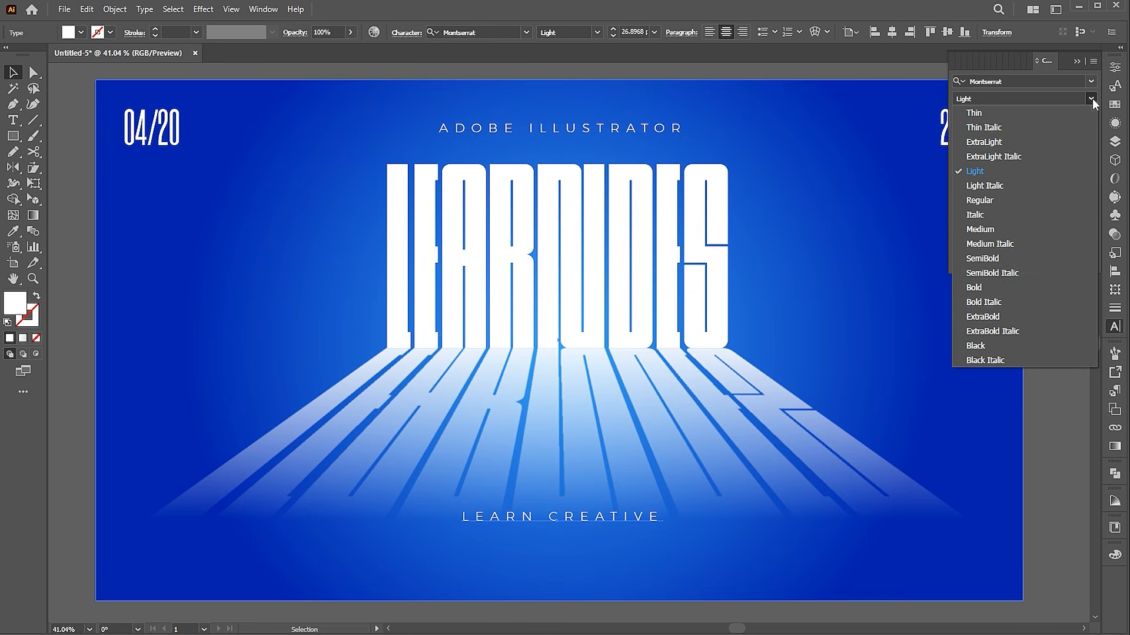
left_click(1032, 287)
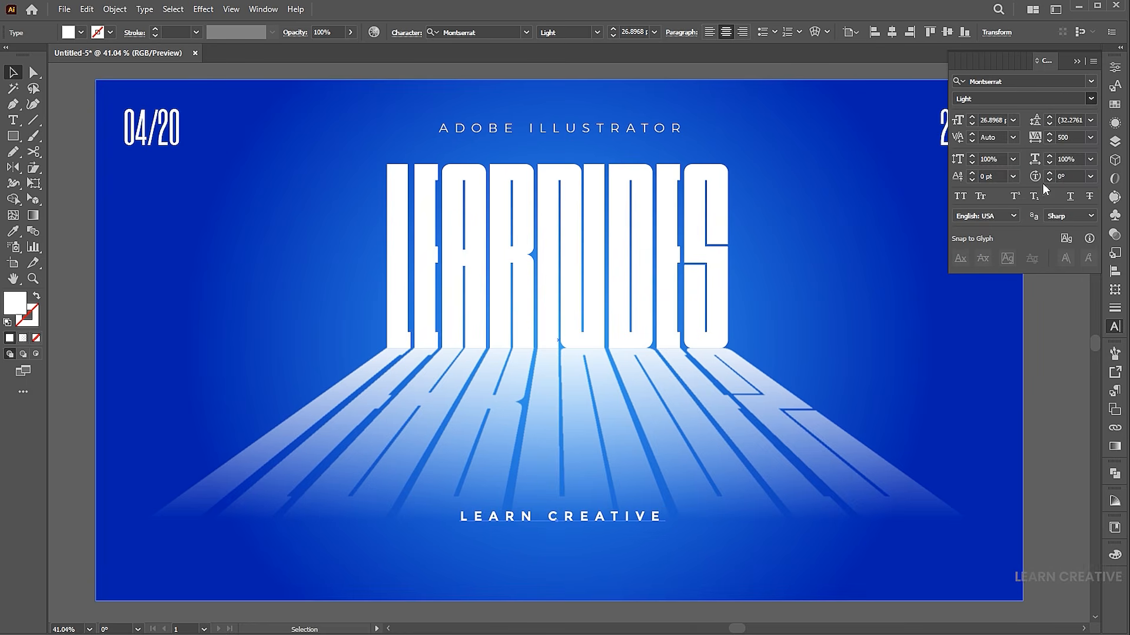
left_click(1077, 61)
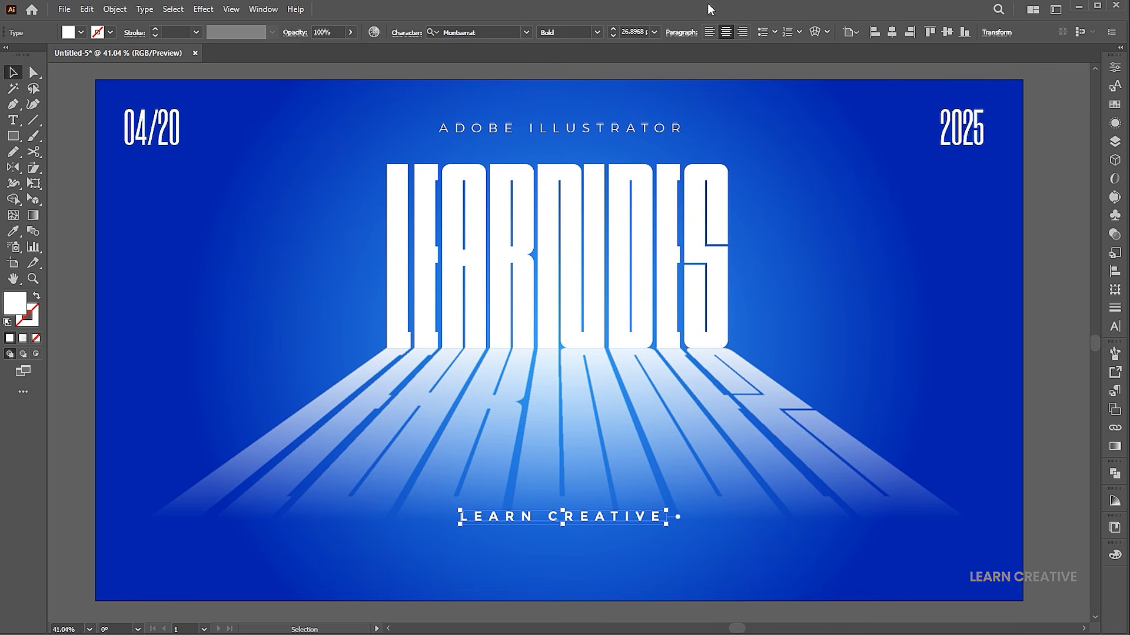
left_click(893, 33)
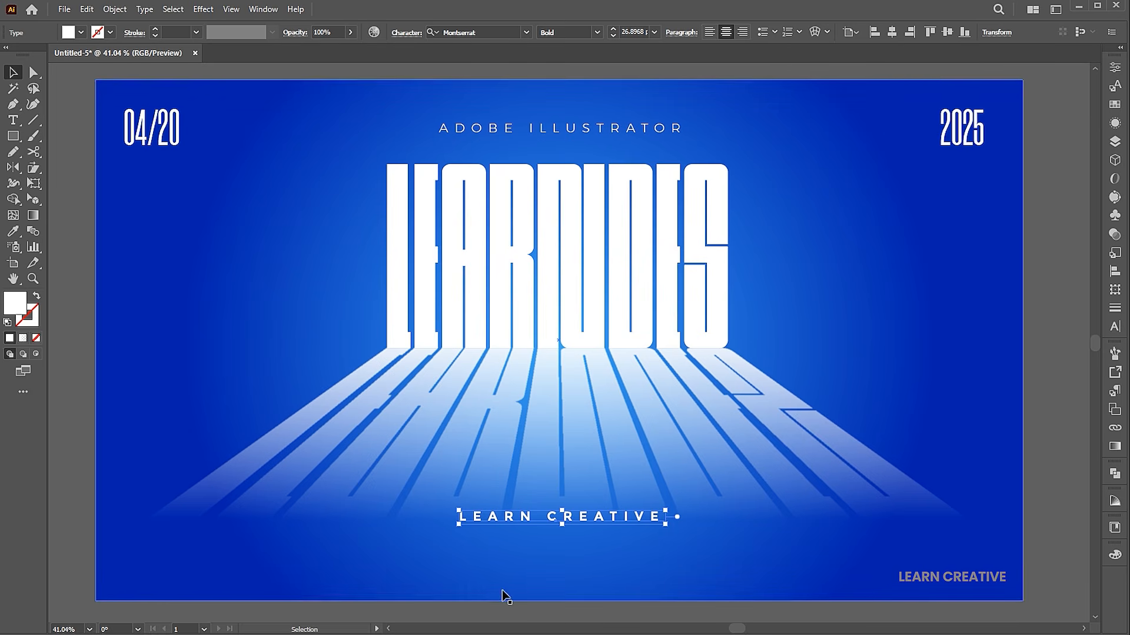
left_click(464, 615)
- Add a wide area-text block of Lorem ipsum placeholder text below LEARN CREATIVE and set it to Montserrat Light
key("t")
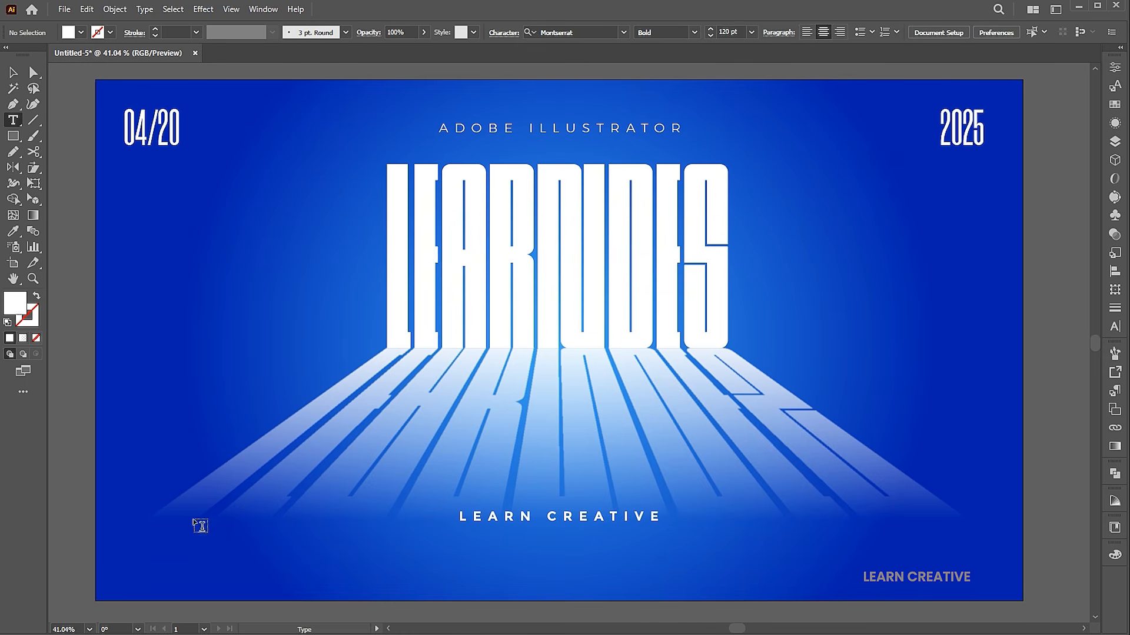
left_click_drag(149, 532, 988, 582)
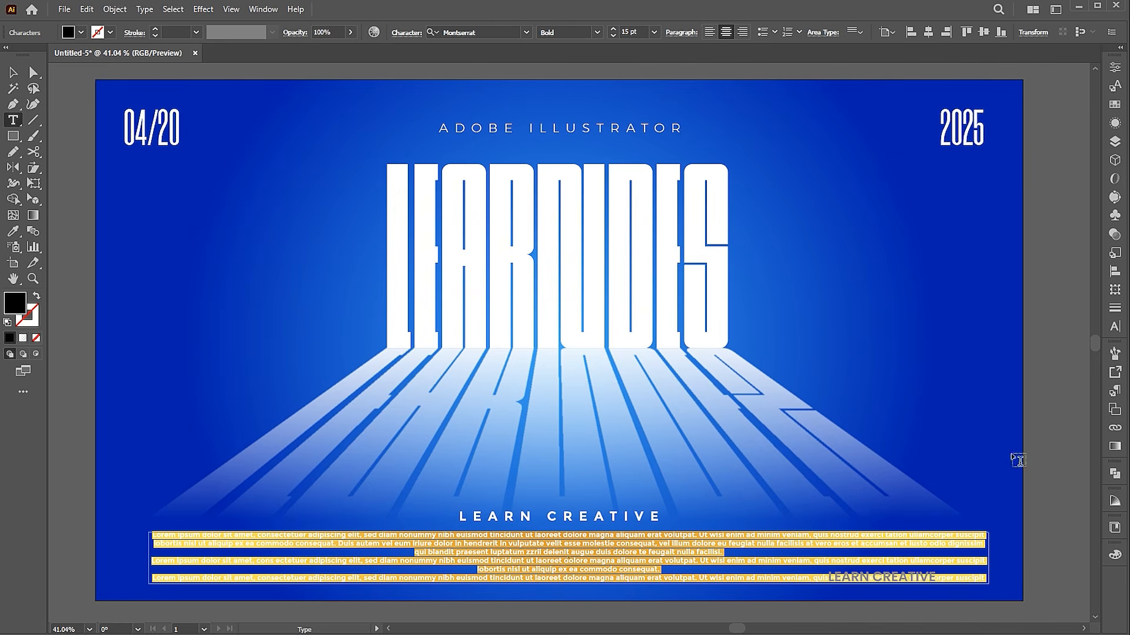
left_click(1115, 326)
left_click(1089, 98)
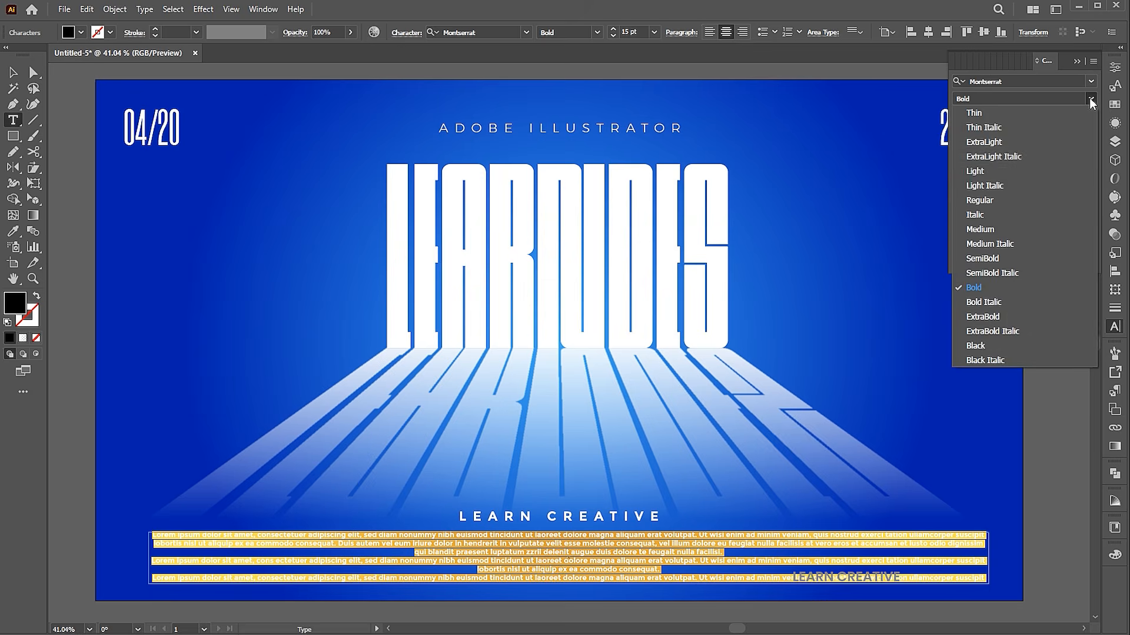
left_click(1030, 171)
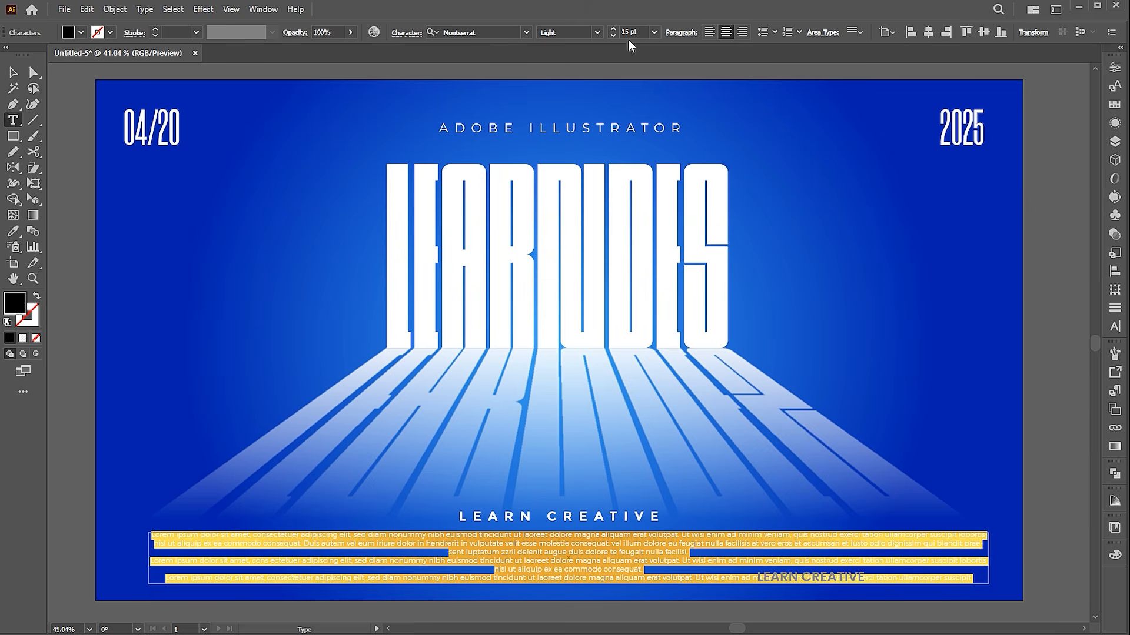
- Fill the placeholder paragraph with white (FFFFFF) and delete its text from partway through the second line to the end
double_click(15, 307)
left_click(658, 131)
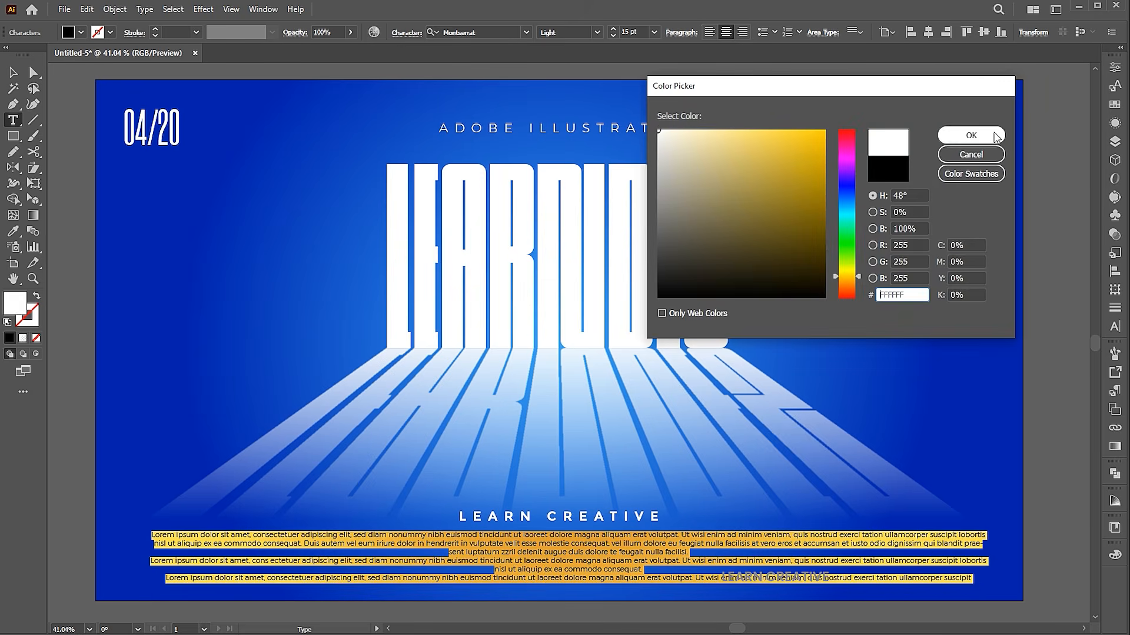
left_click(994, 135)
left_click(621, 546)
left_click_drag(637, 545, 979, 598)
key("BackSpace")
left_click(14, 72)
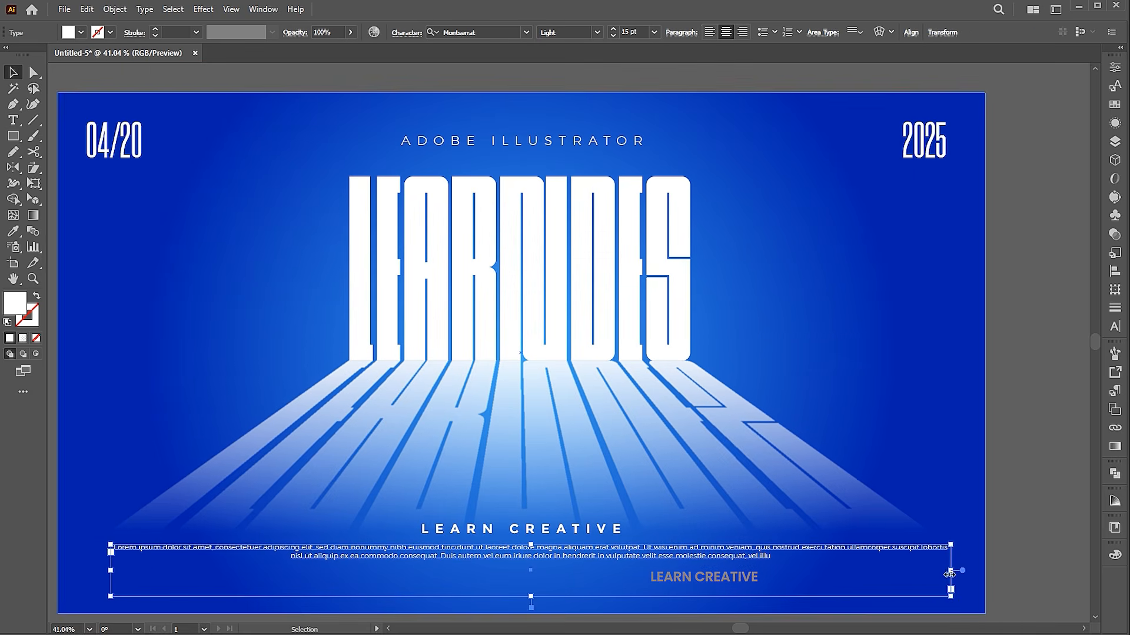
- Narrow the placeholder paragraph's text frame from both sides and set its font size to 14 pt
left_click_drag(531, 596, 531, 600)
left_click_drag(858, 572, 827, 571)
left_click(613, 36)
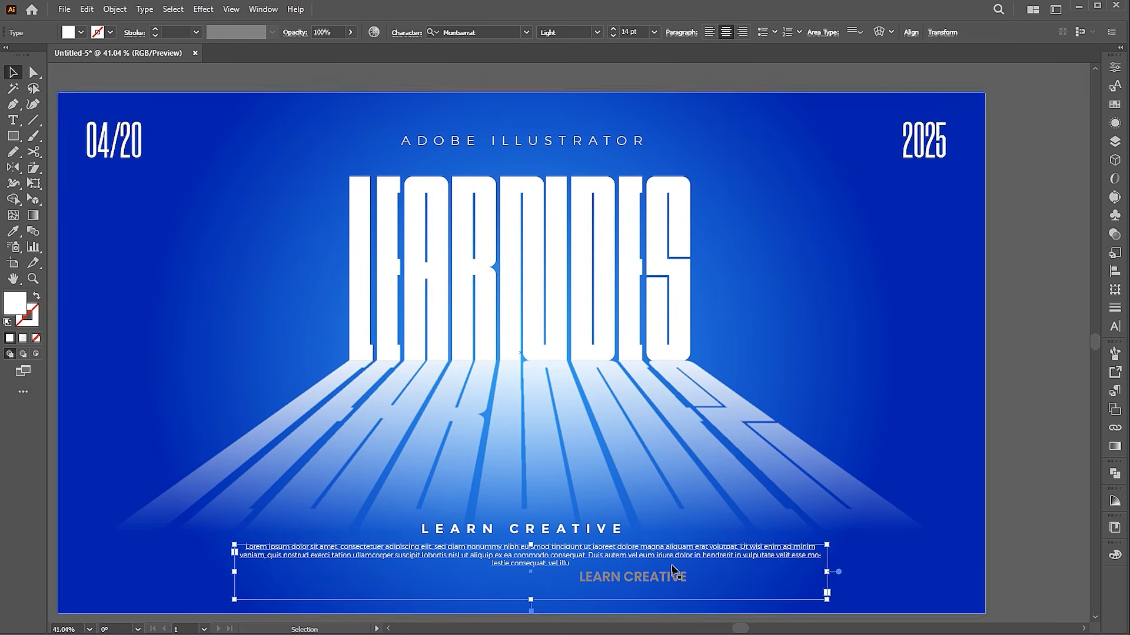
left_click(1000, 359)
left_click_drag(937, 310, 943, 309)
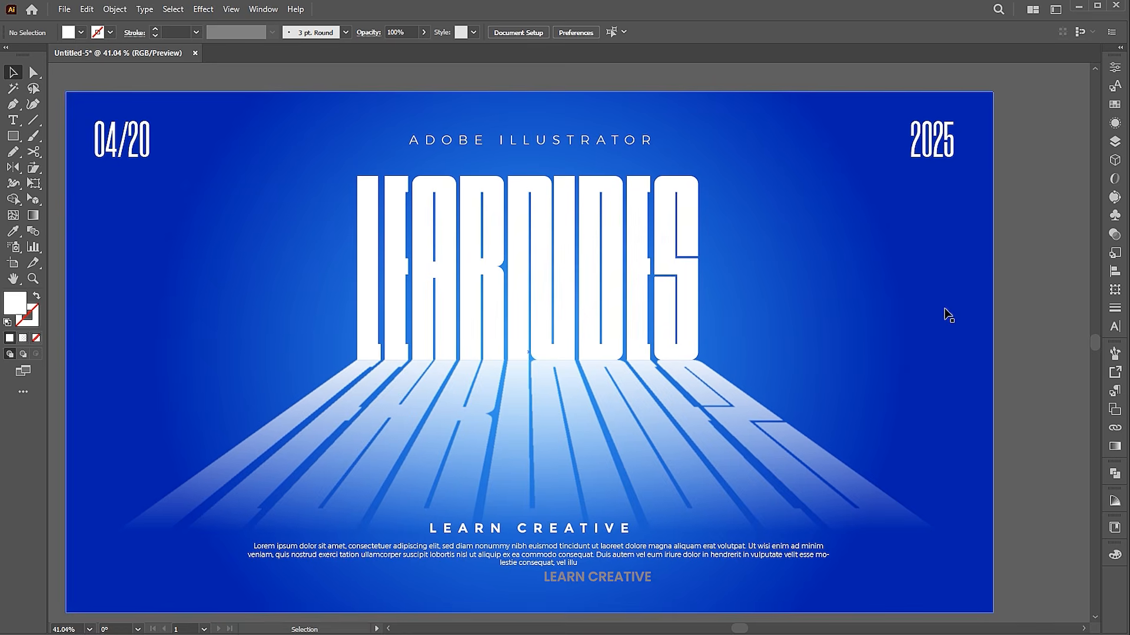
- Show all hidden objects and bring the cut-out woman photo to the front
left_click(120, 10)
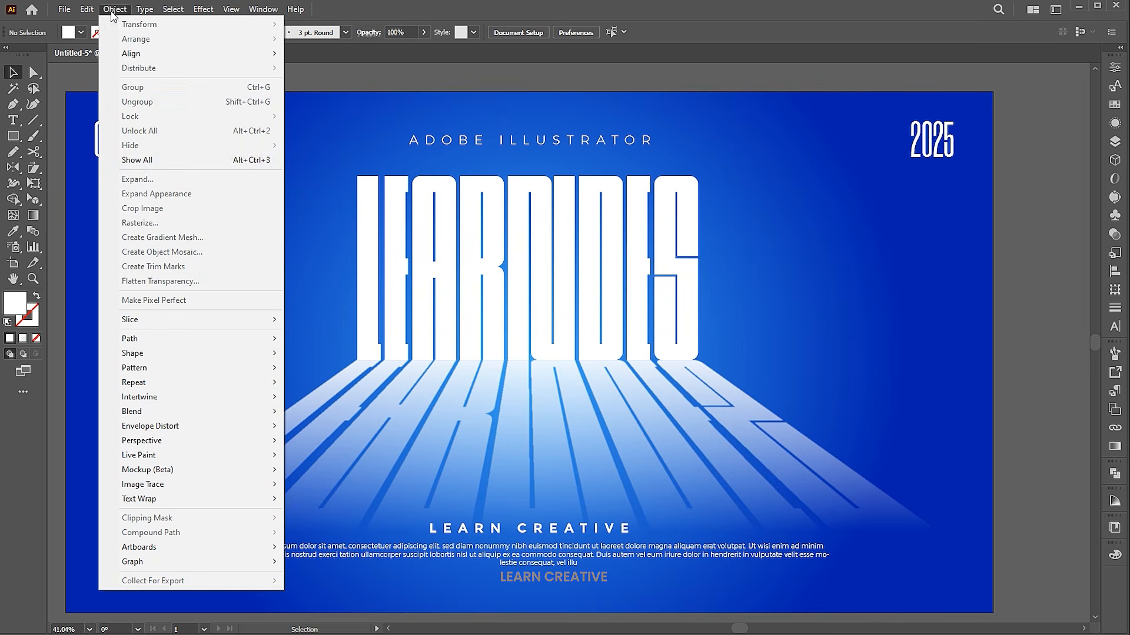
left_click(147, 160)
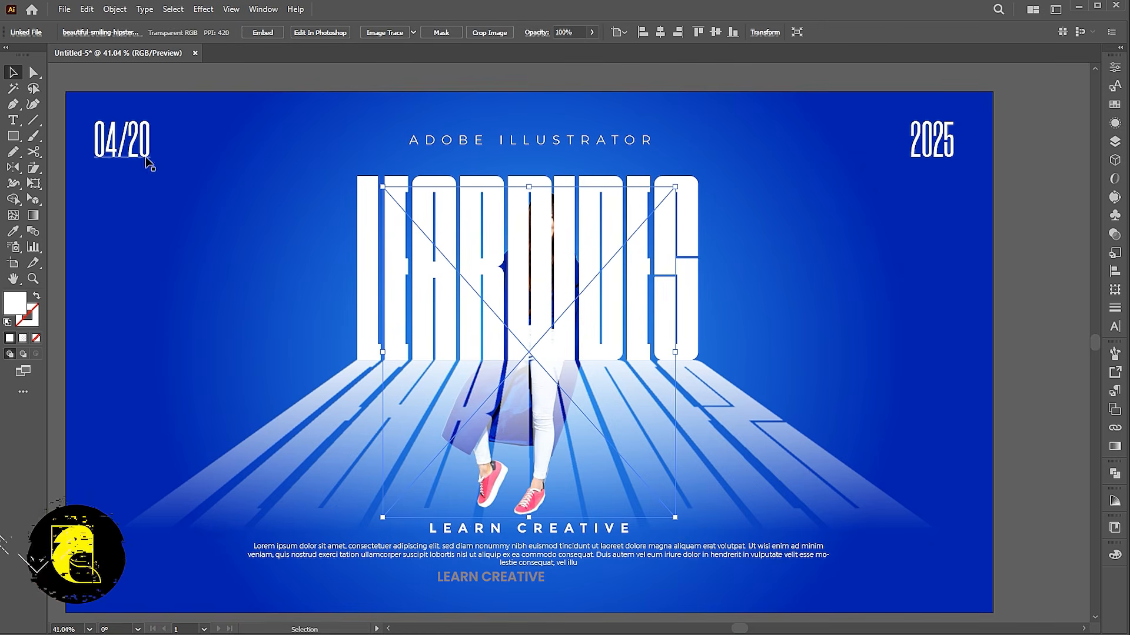
right_click(489, 468)
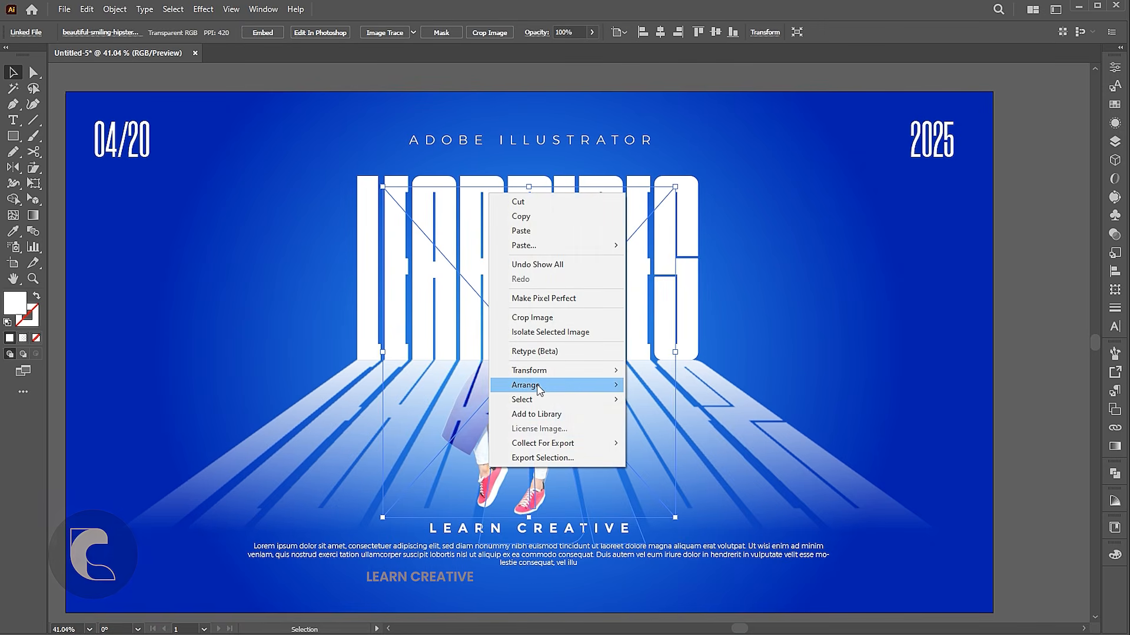
mouse_move(537, 388)
left_click(669, 385)
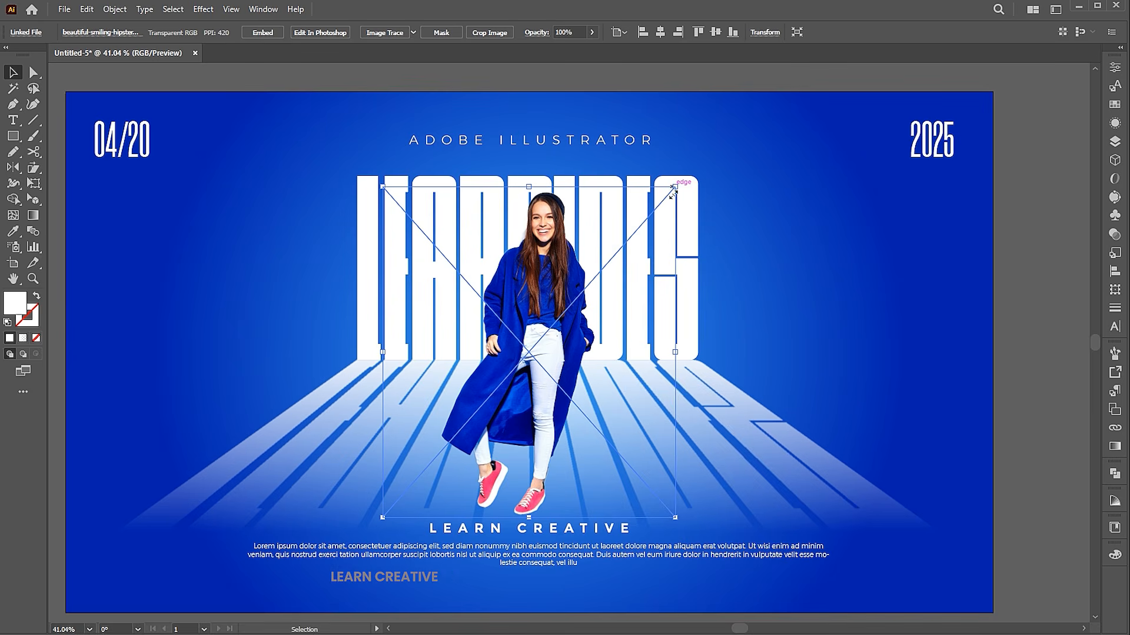
- Scale down the woman photo and position it over the middle of the lettering with her feet on the reflection
left_click_drag(674, 187, 619, 259)
left_click_drag(558, 306, 571, 308)
left_click_drag(650, 232, 672, 209)
left_click_drag(575, 315, 567, 322)
left_click_drag(662, 218, 658, 223)
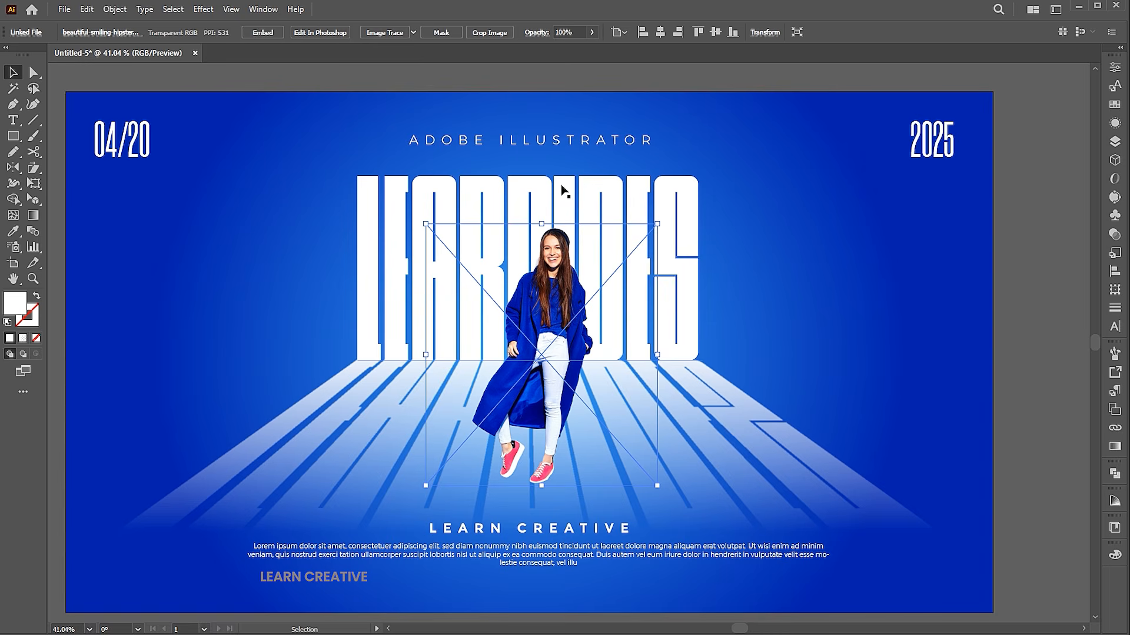
- Paste a copy of the woman photo in front of the original and image-trace it with the Silhouettes preset
left_click(86, 9)
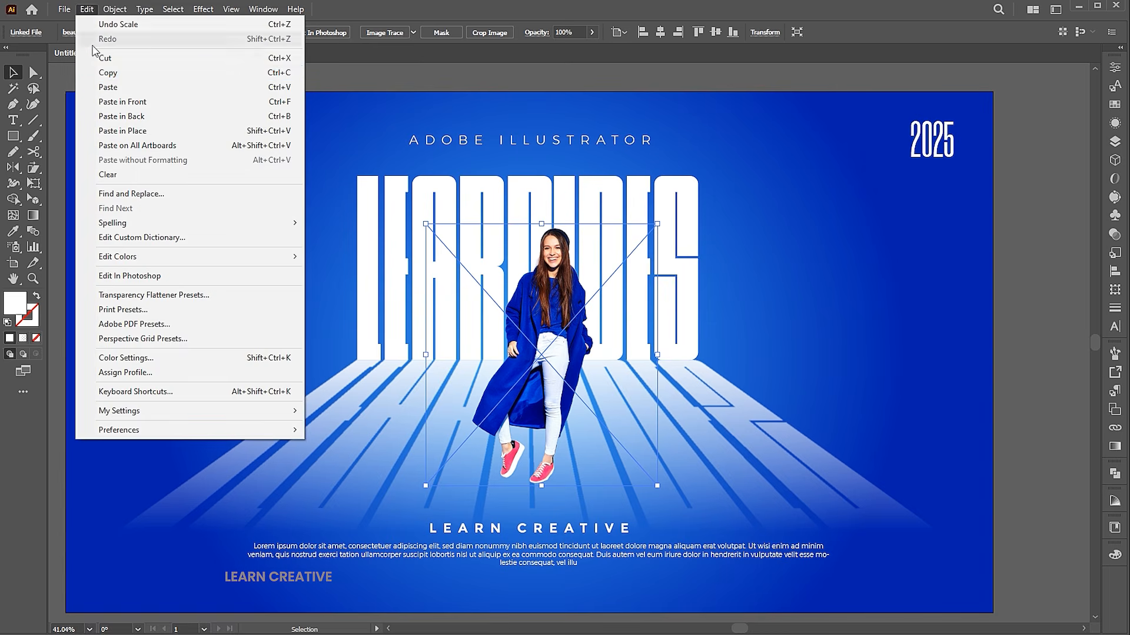
left_click(103, 72)
left_click(86, 9)
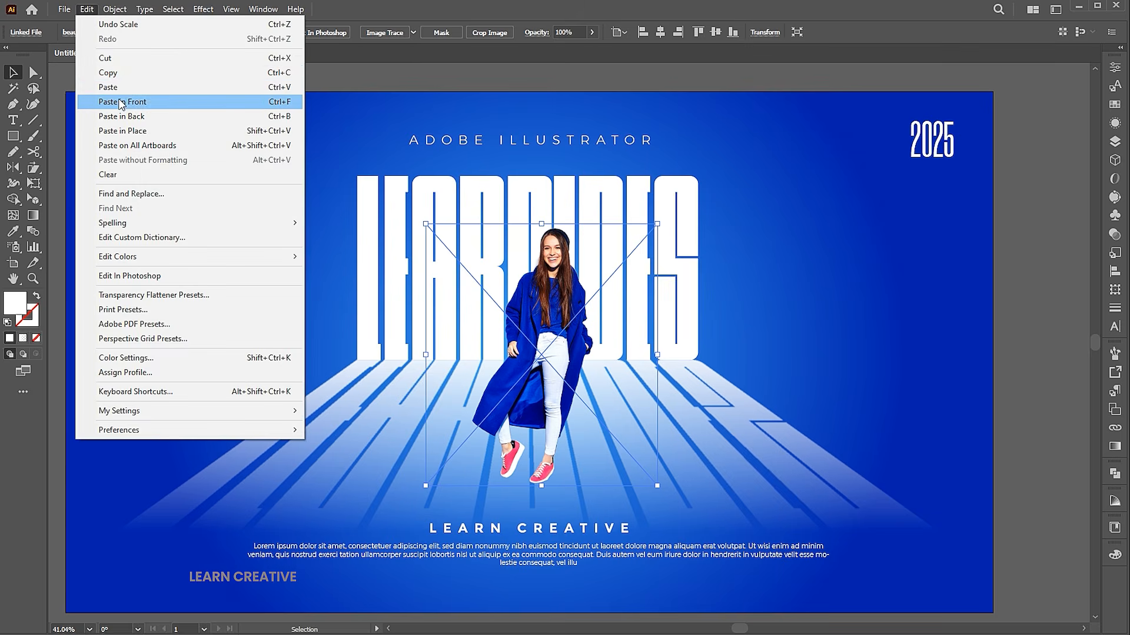
left_click(120, 104)
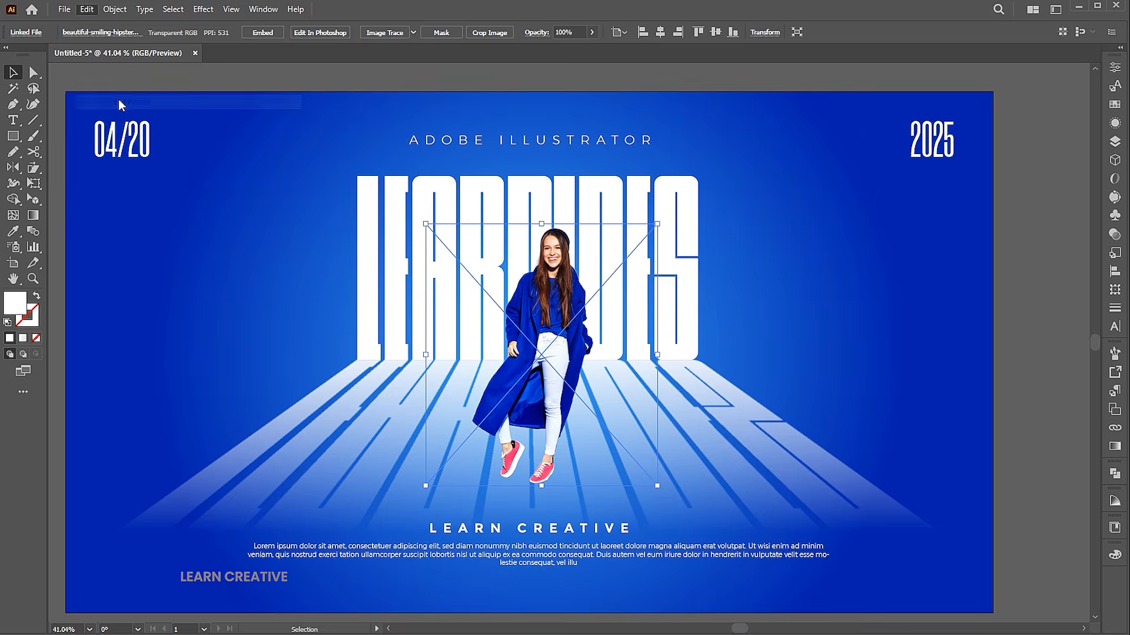
left_click(413, 32)
left_click(446, 204)
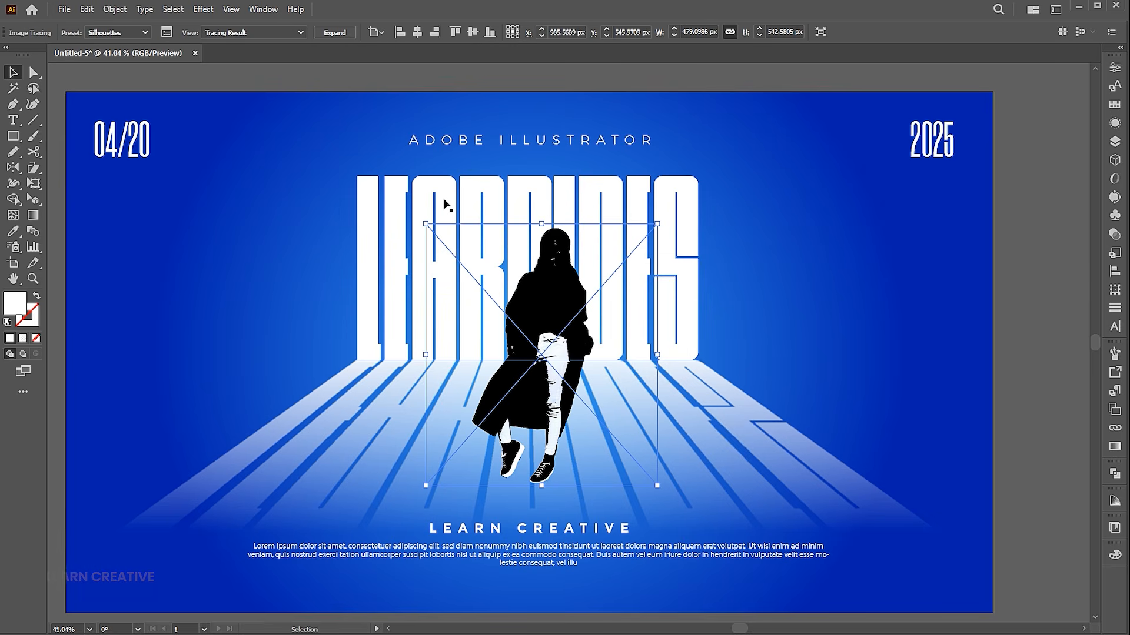
- Adjust the image trace settings to turn the silhouette's light jeans area black as well, and expand the trace into paths
left_click(167, 33)
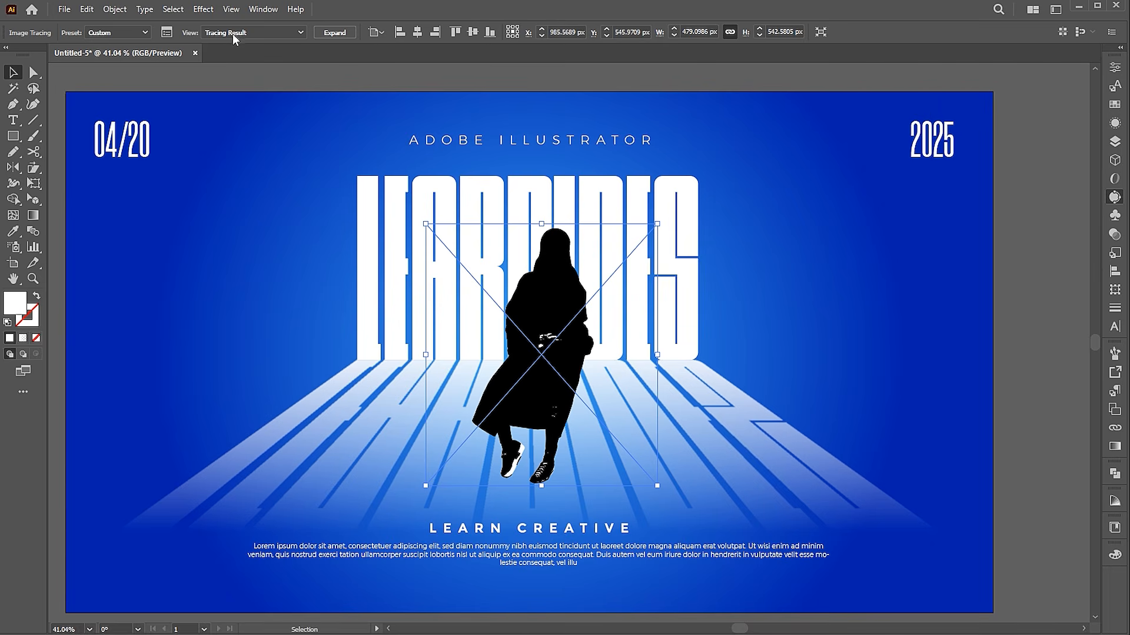
left_click(334, 33)
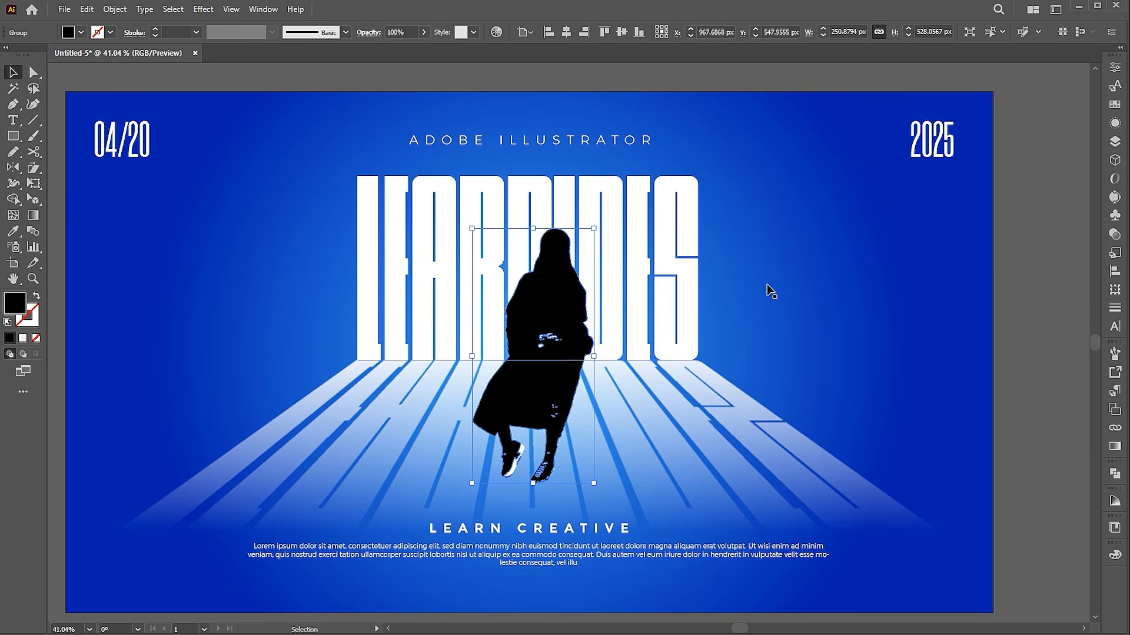
- Divide the expanded silhouette's shapes with Pathfinder and unite them into one solid figure
left_click(1115, 474)
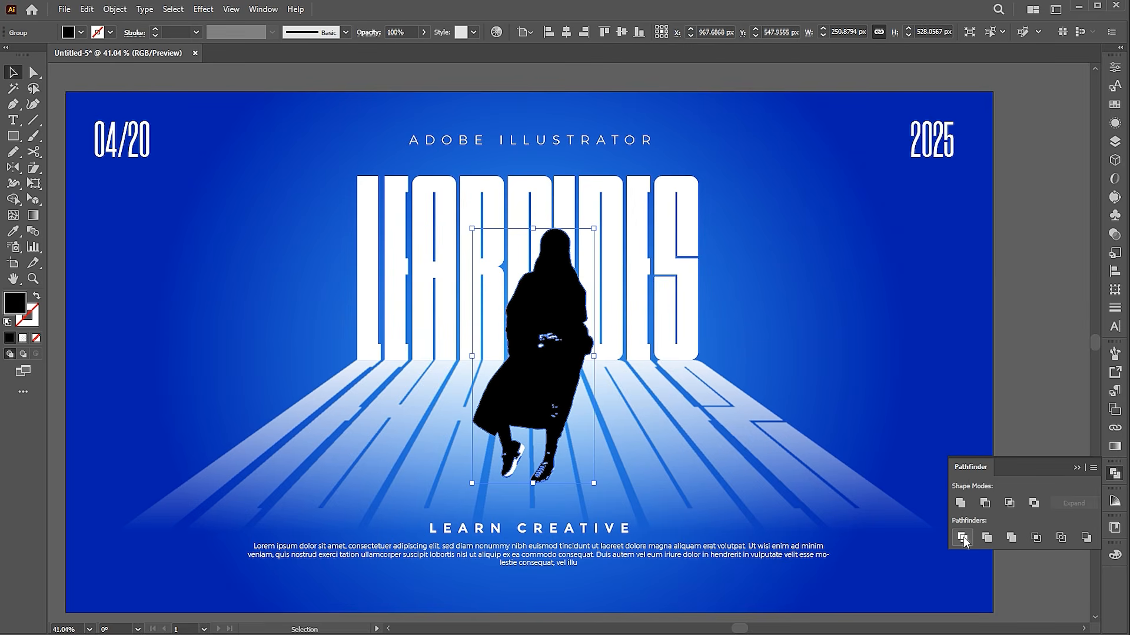
left_click(961, 536)
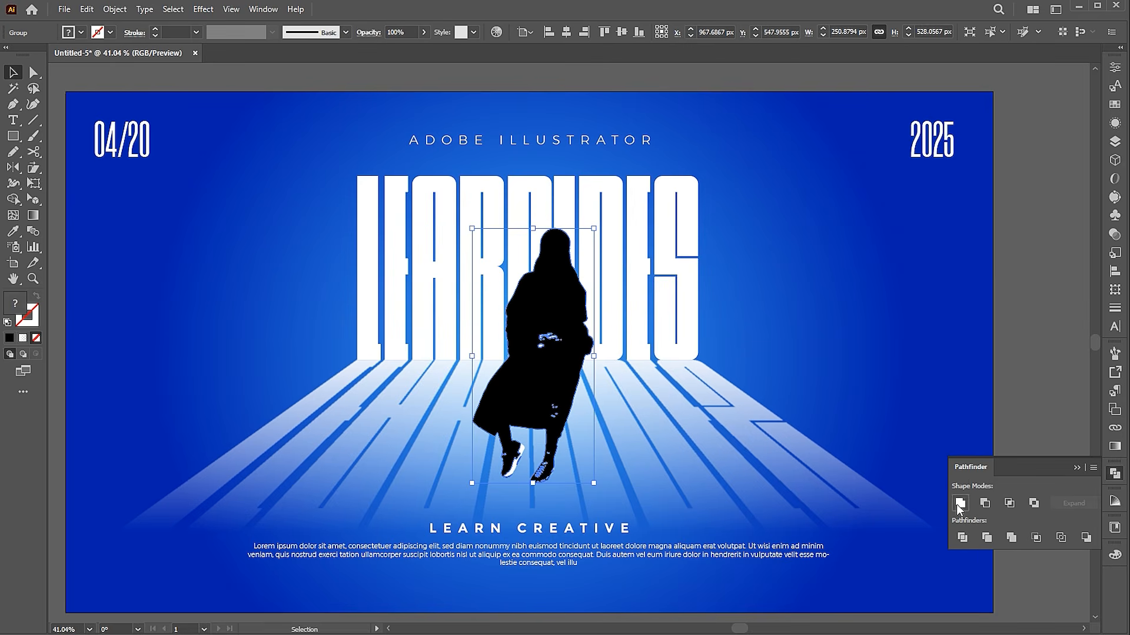
left_click(1077, 467)
- Redraw the silhouette's outline along both shoes with the Pencil tool to fill in the missing white sole areas
key("z")
left_click_drag(538, 462, 759, 494)
left_click_drag(458, 448, 578, 434)
key("v")
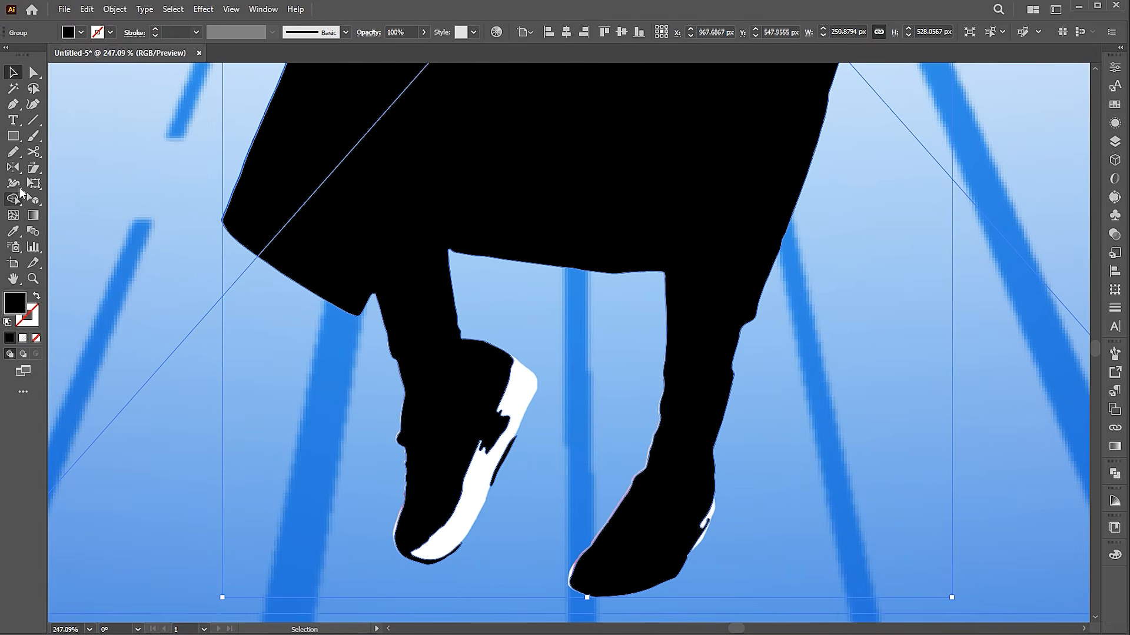
left_click(14, 155)
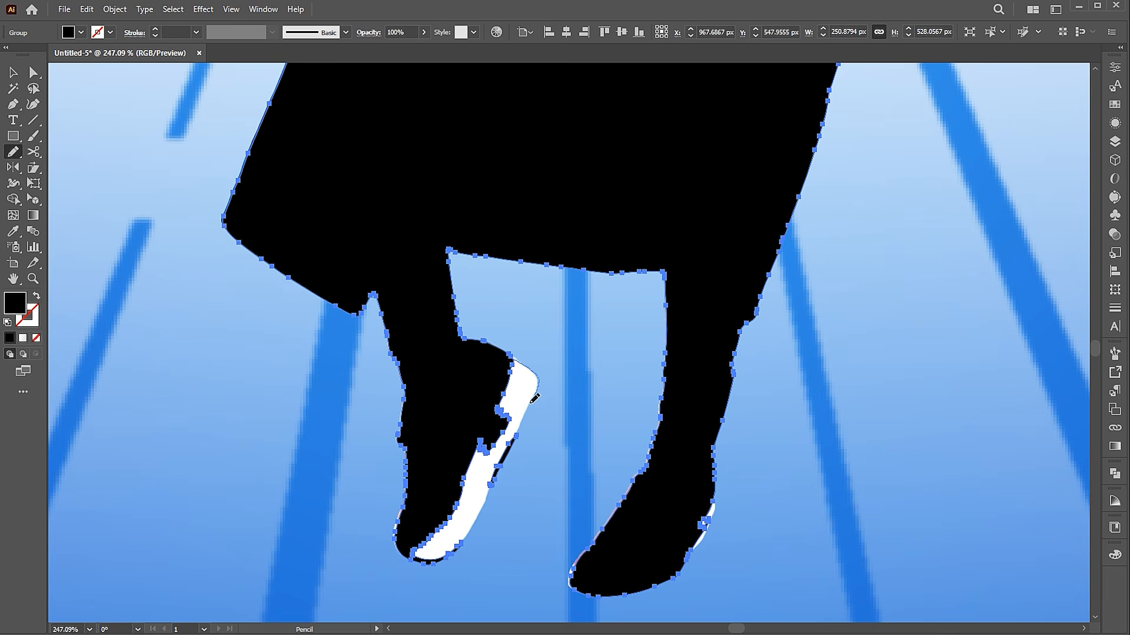
left_click_drag(469, 531, 471, 533)
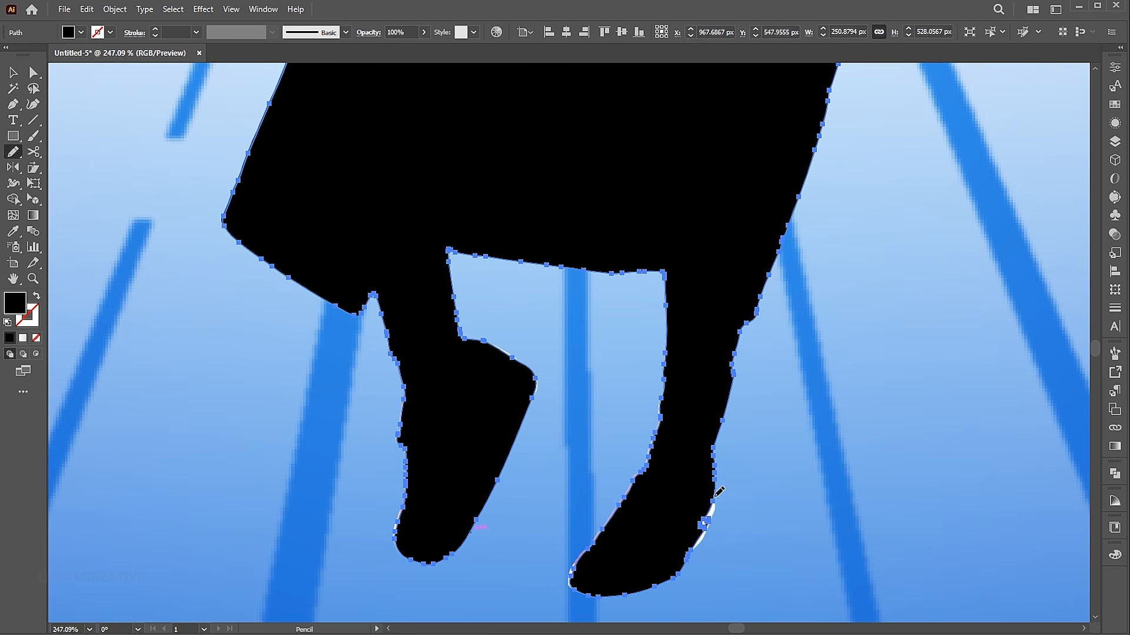
left_click_drag(693, 553, 714, 500)
- Send the black silhouette backward behind the woman photo
key("z")
left_click_drag(582, 423, 523, 424)
left_click_drag(682, 387, 468, 369)
left_click_drag(641, 294, 480, 360)
left_click_drag(480, 380, 635, 334)
key("v")
left_click(1062, 343)
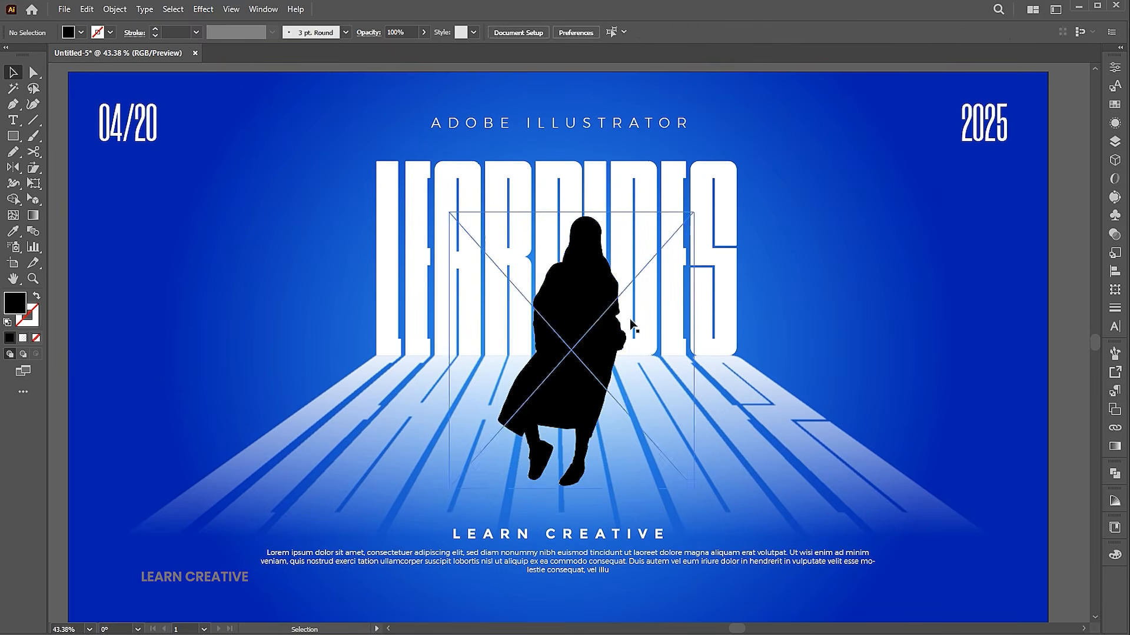
right_click(578, 278)
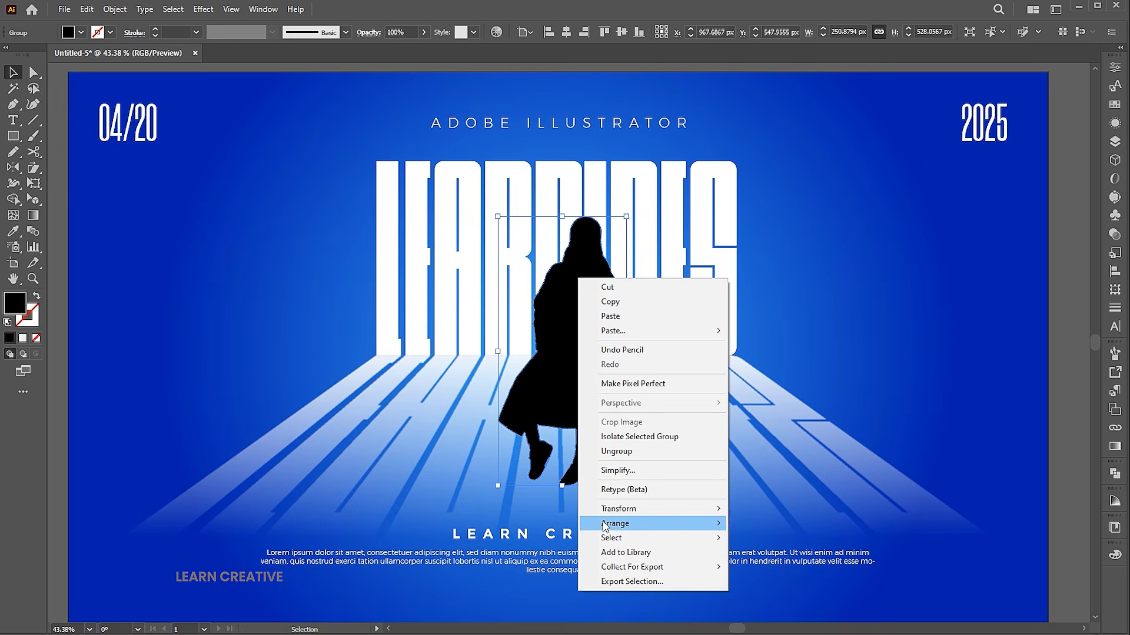
mouse_move(589, 523)
left_click(766, 557)
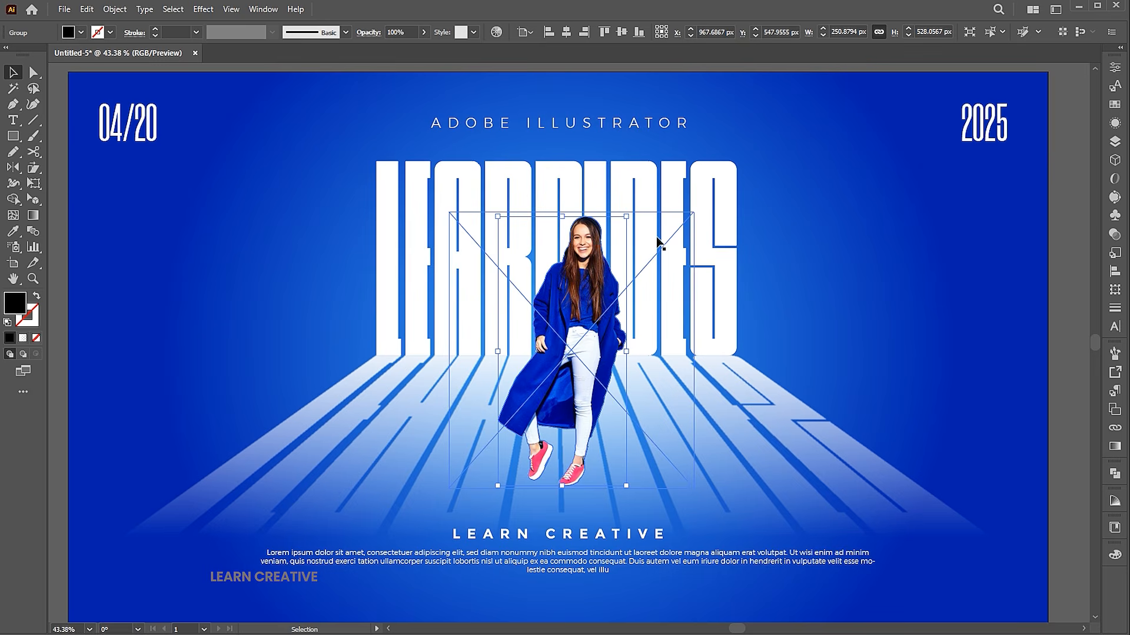
- Free Distort the silhouette by slanting its two upper corners down and left into a floor shadow, and expand its appearance
left_click(205, 10)
mouse_move(318, 117)
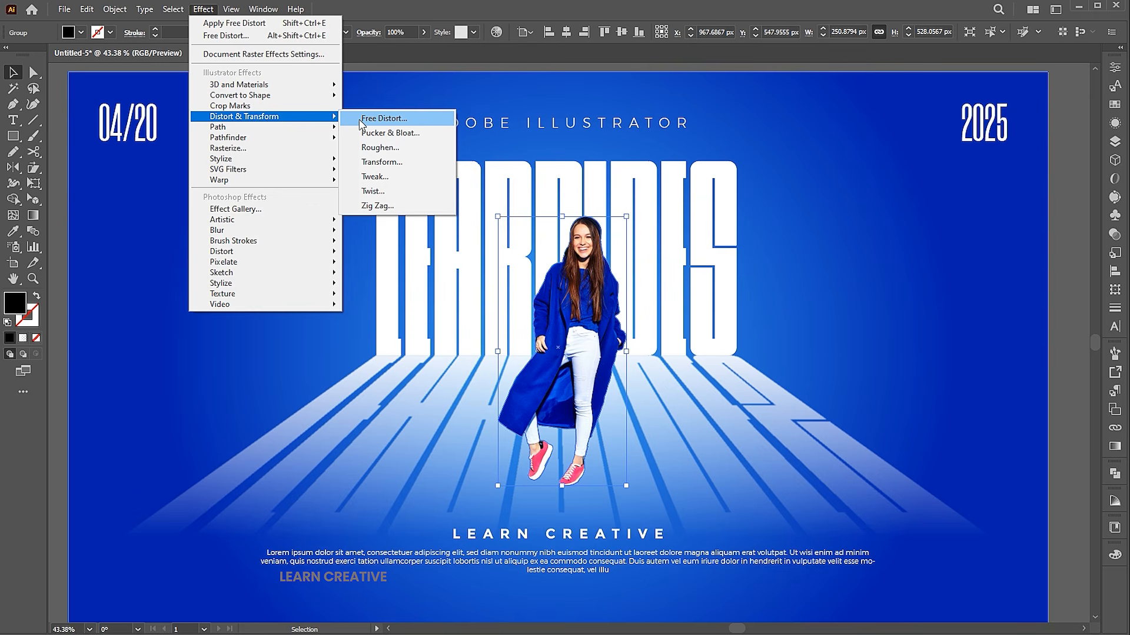
left_click(377, 118)
left_click_drag(605, 265, 551, 316)
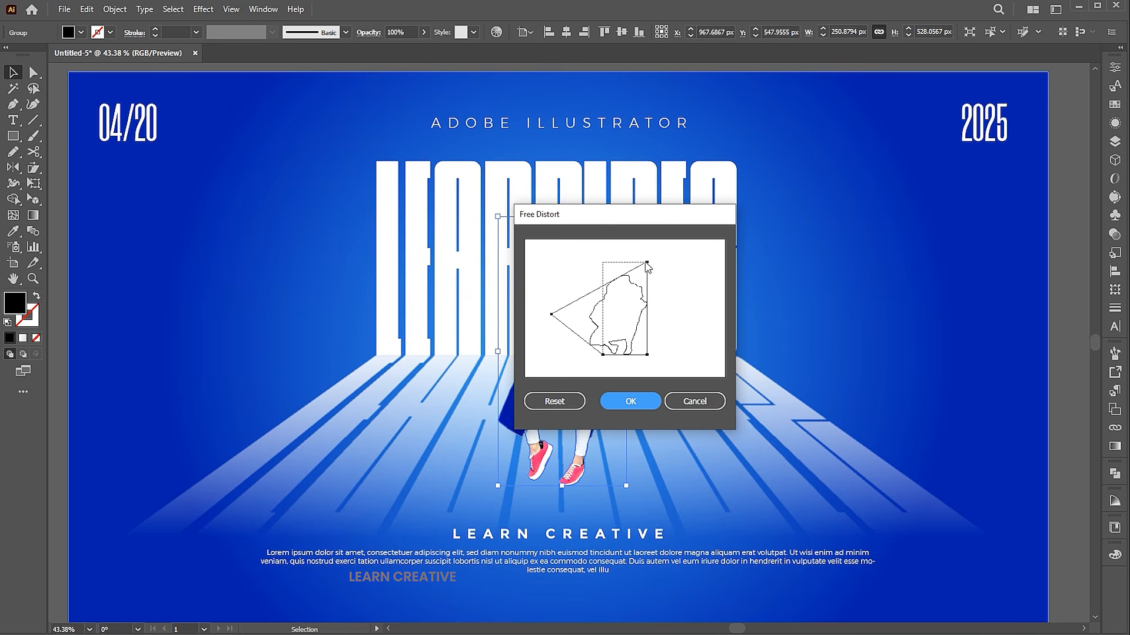
left_click_drag(631, 280, 596, 313)
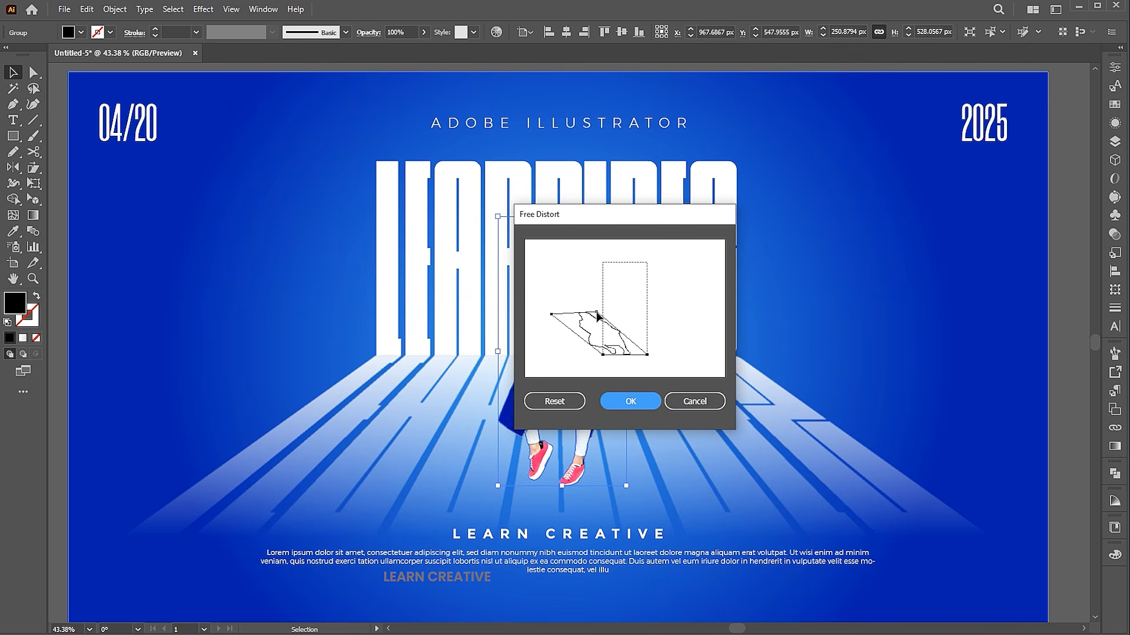
left_click(630, 401)
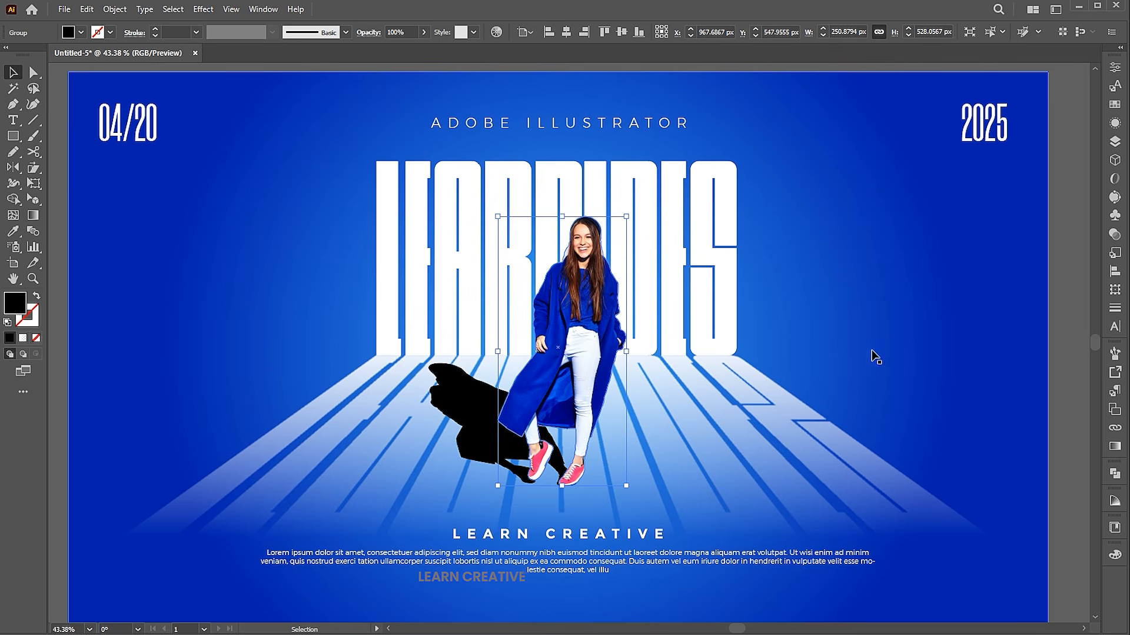
left_click(115, 9)
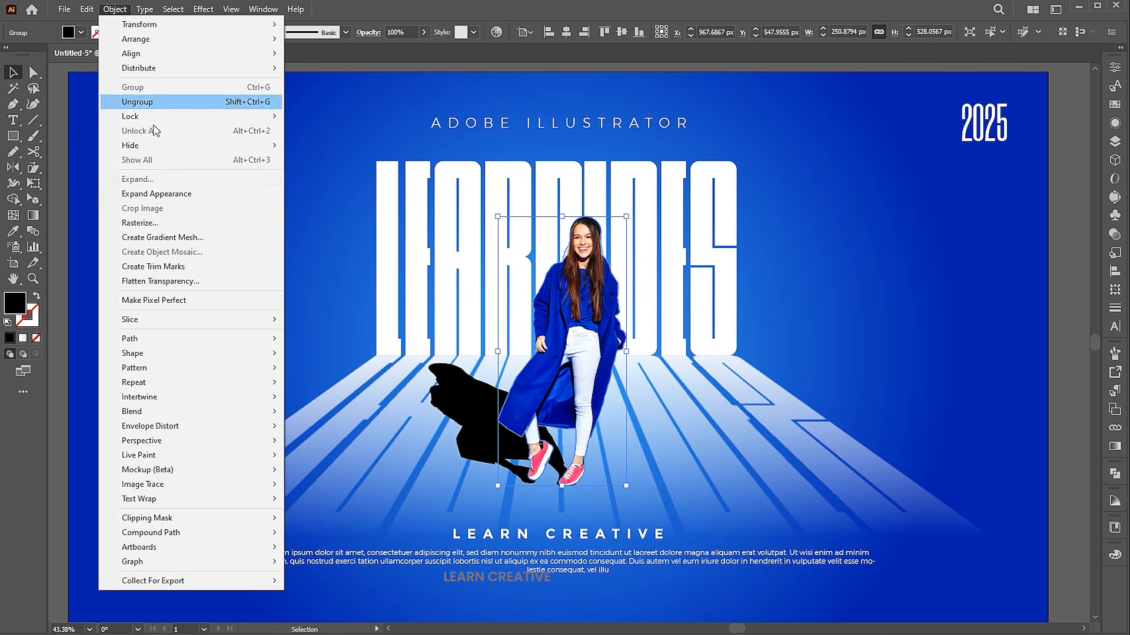
left_click(159, 195)
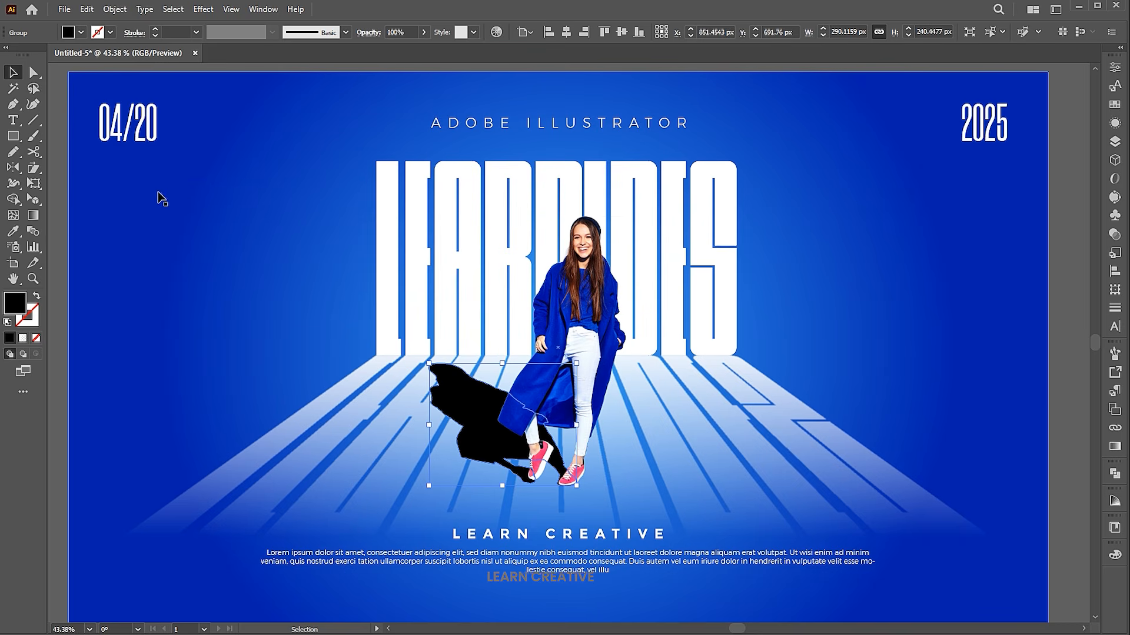
- Fill the shadow with the White, Black linear gradient and sample the coat's dark blue for its black stop
left_click(1114, 447)
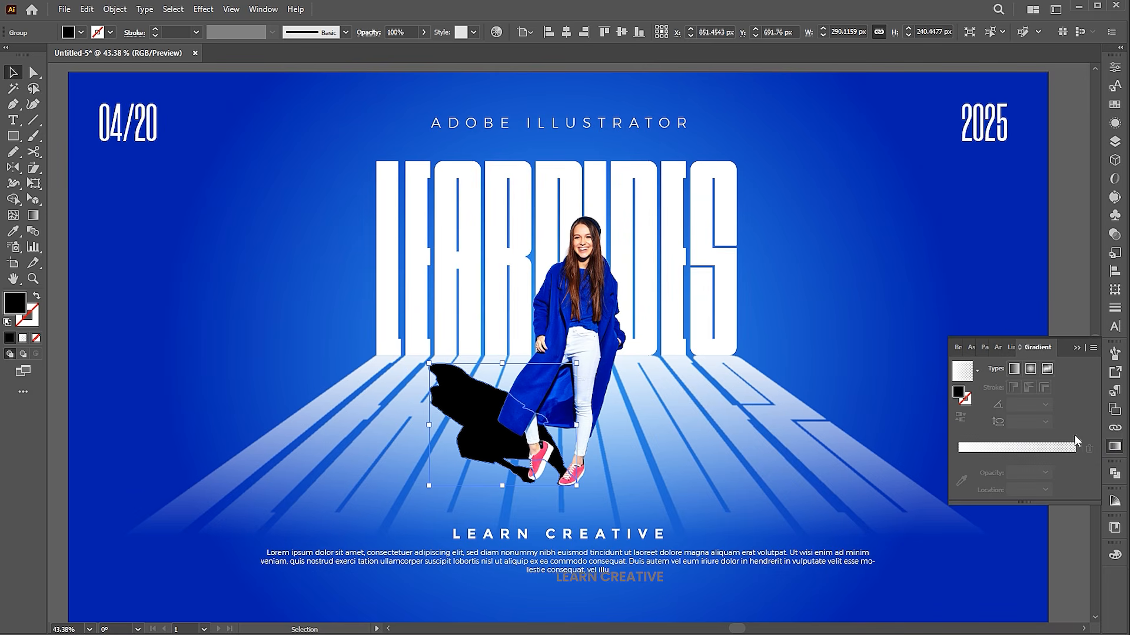
left_click(977, 371)
scroll(974, 420, "up", 2)
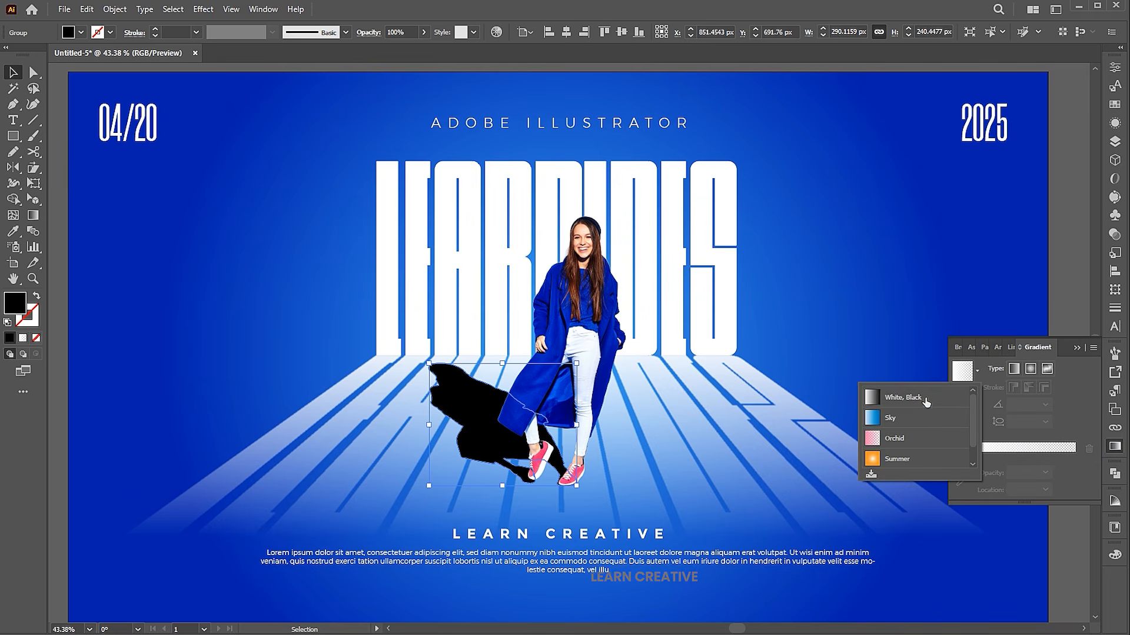
left_click(941, 395)
left_click(1074, 457)
key("i")
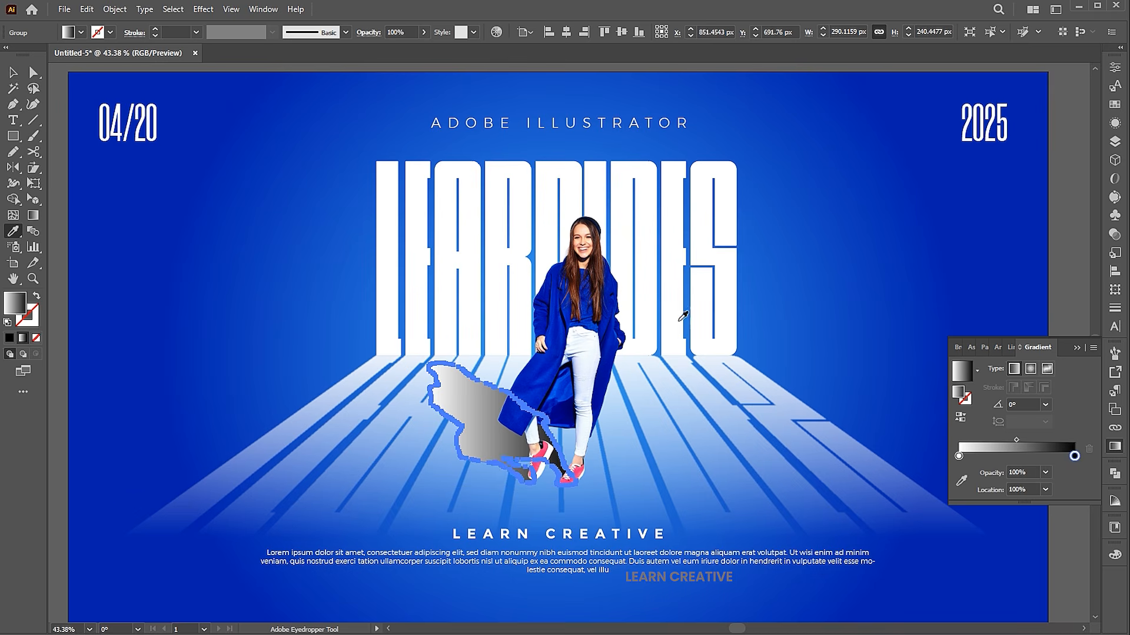
left_click(610, 299, "shift")
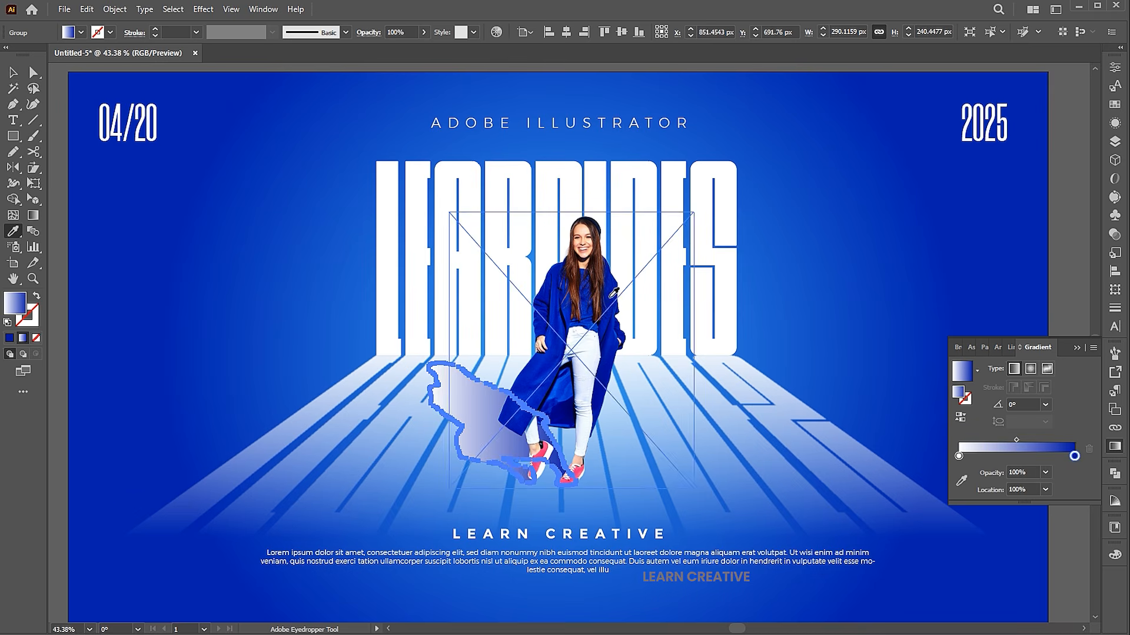
- Sample the coat's blue for the shadow gradient's white stop and set that stop's opacity to 0%
left_click(959, 456)
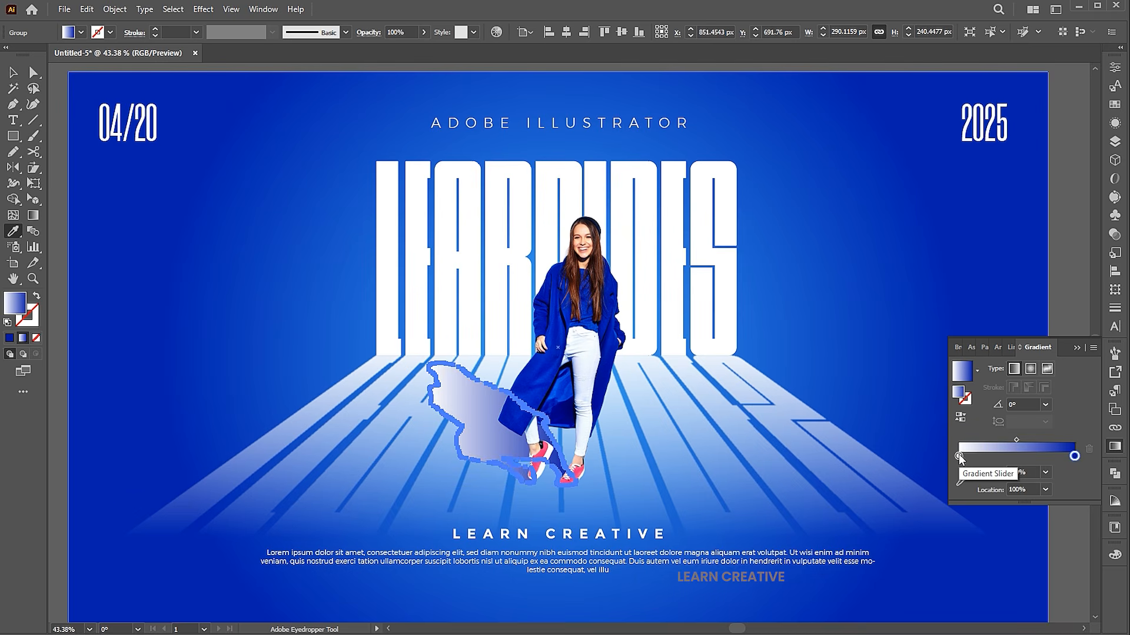
left_click(610, 290, "shift")
left_click(1022, 473)
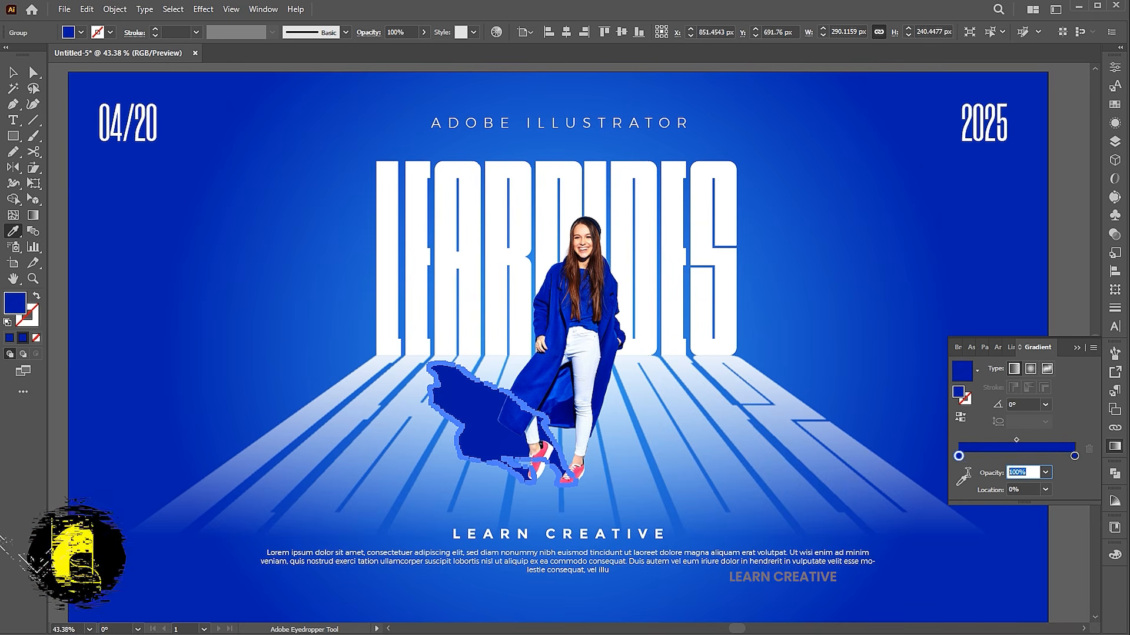
type("0")
key("Return")
- Redraw the shadow's gradient diagonally at about -47° so it fades from the feet toward the shadow's head
key("g")
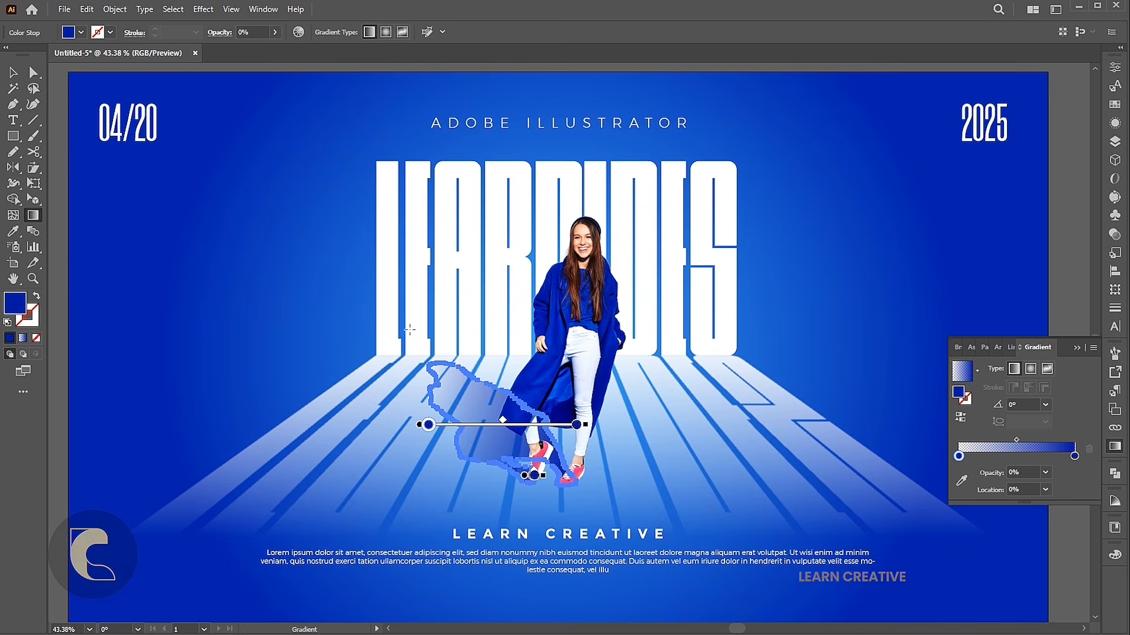
left_click_drag(405, 332, 514, 450)
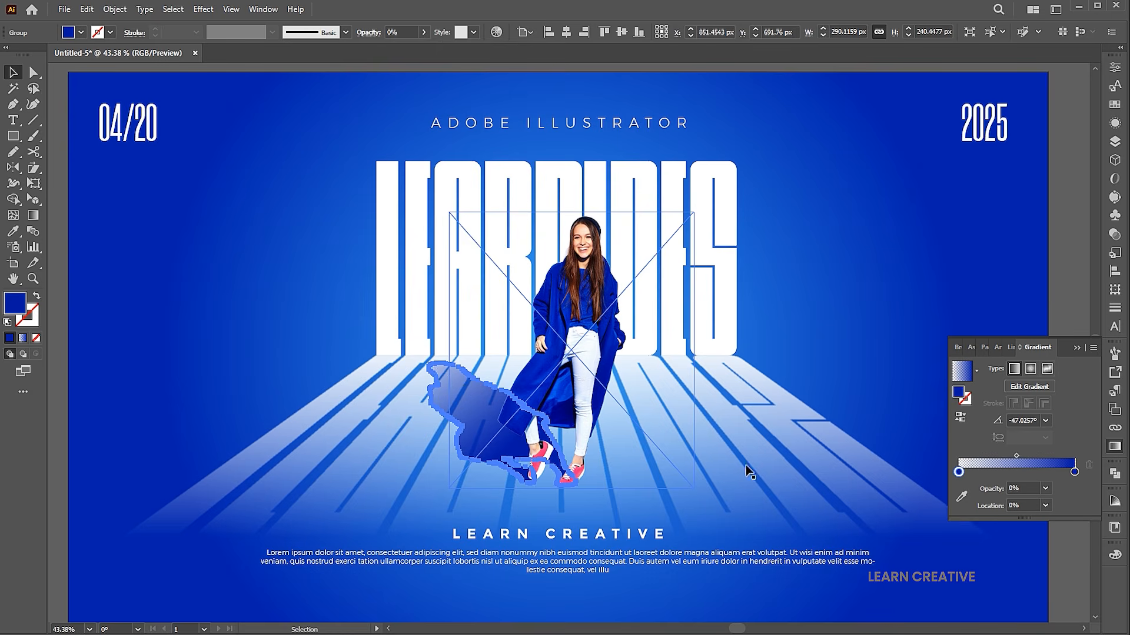
key("v")
left_click(1057, 547)
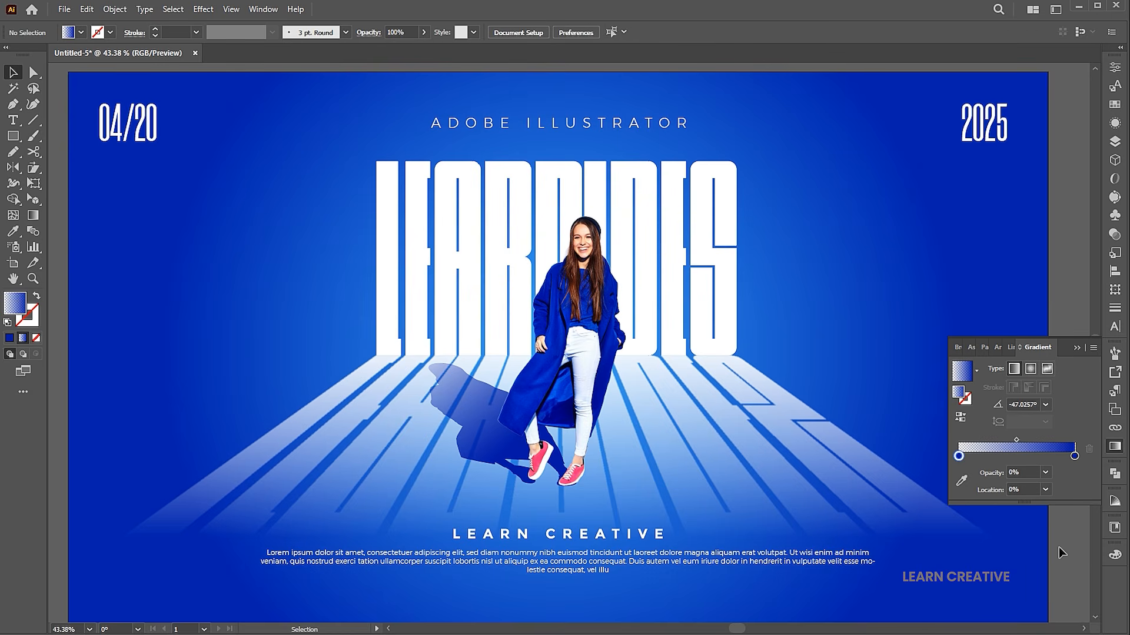
- Copy the blue gradient shadow and paste the duplicate in front of it
left_click(439, 369)
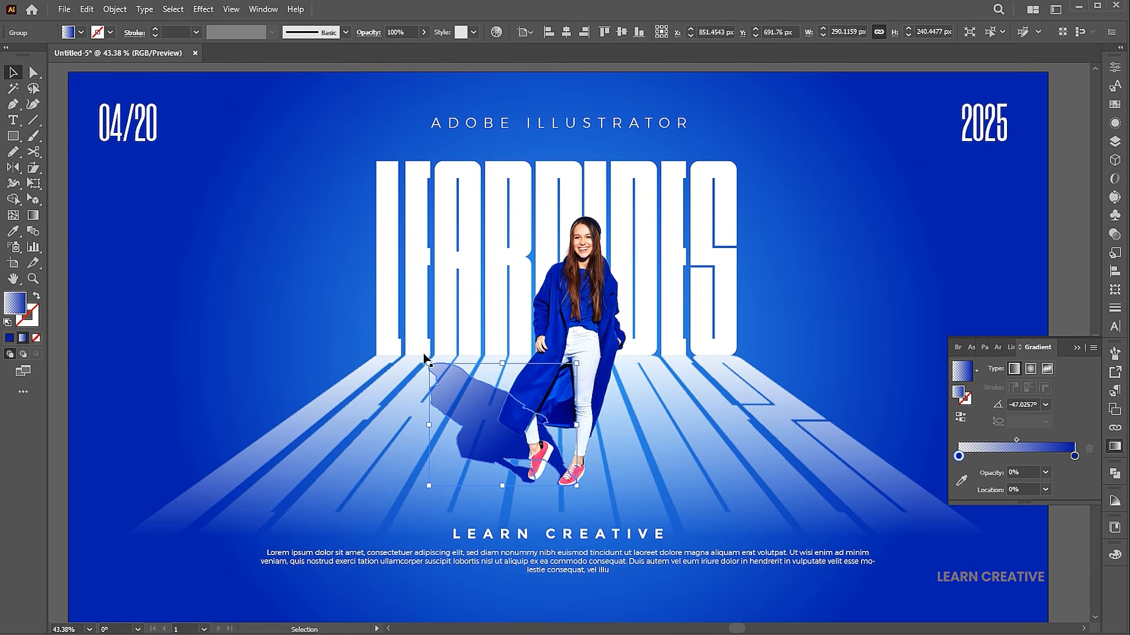
left_click(86, 9)
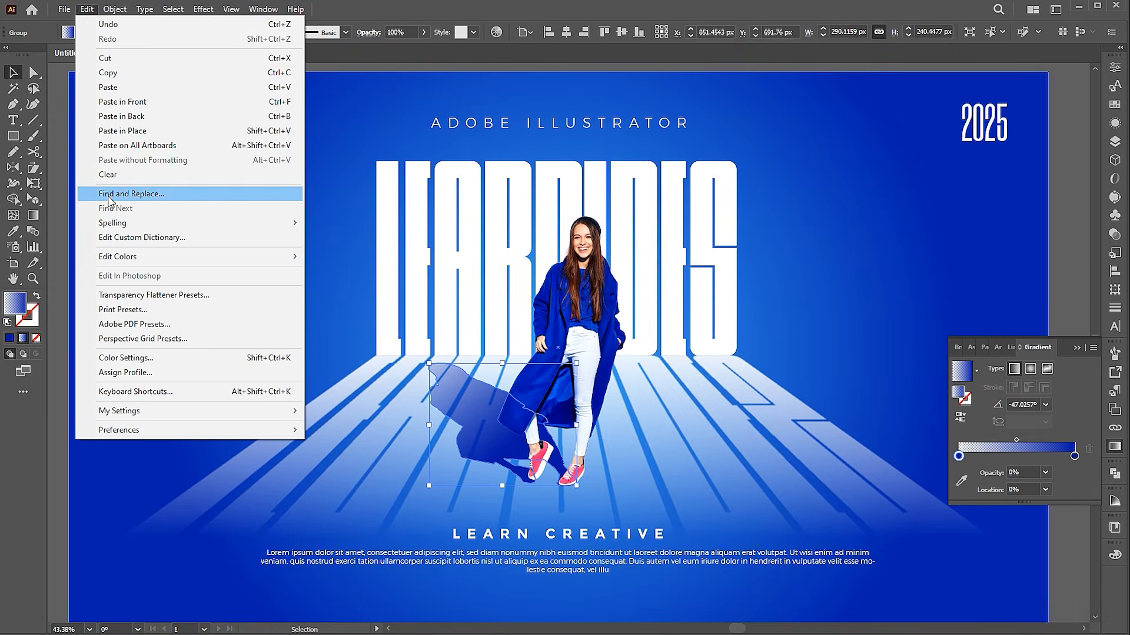
left_click(108, 73)
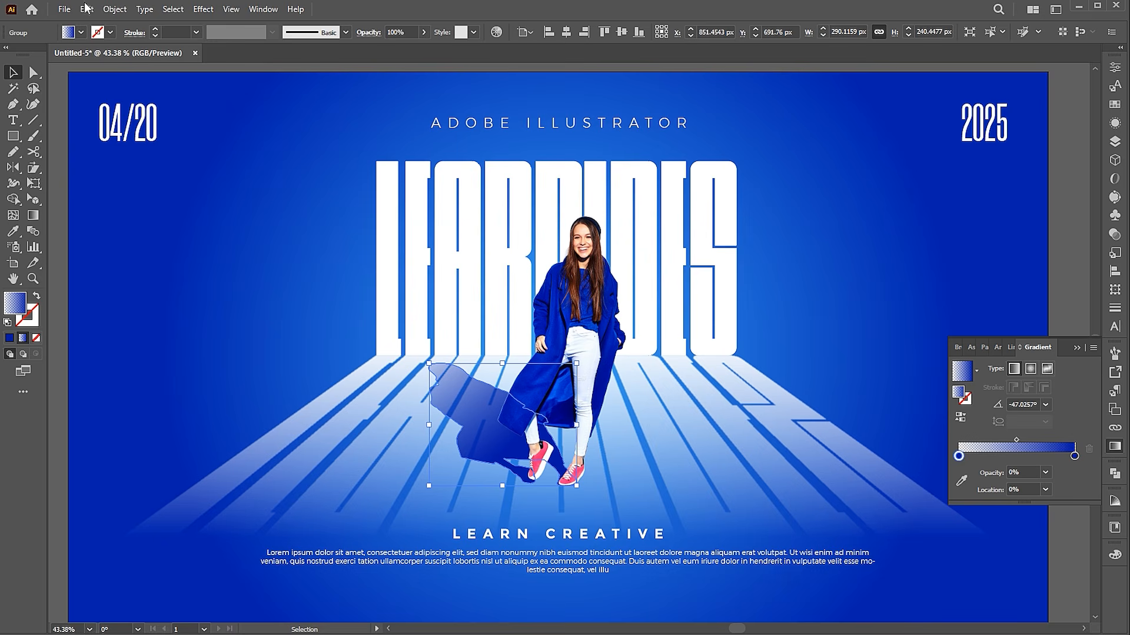
left_click(86, 10)
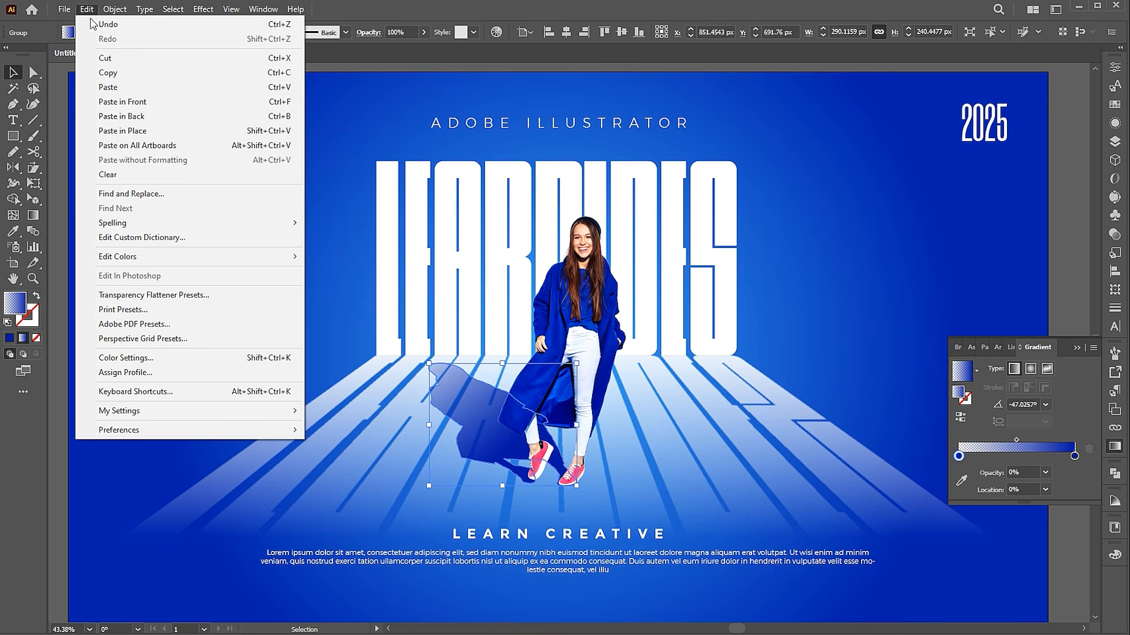
left_click(122, 101)
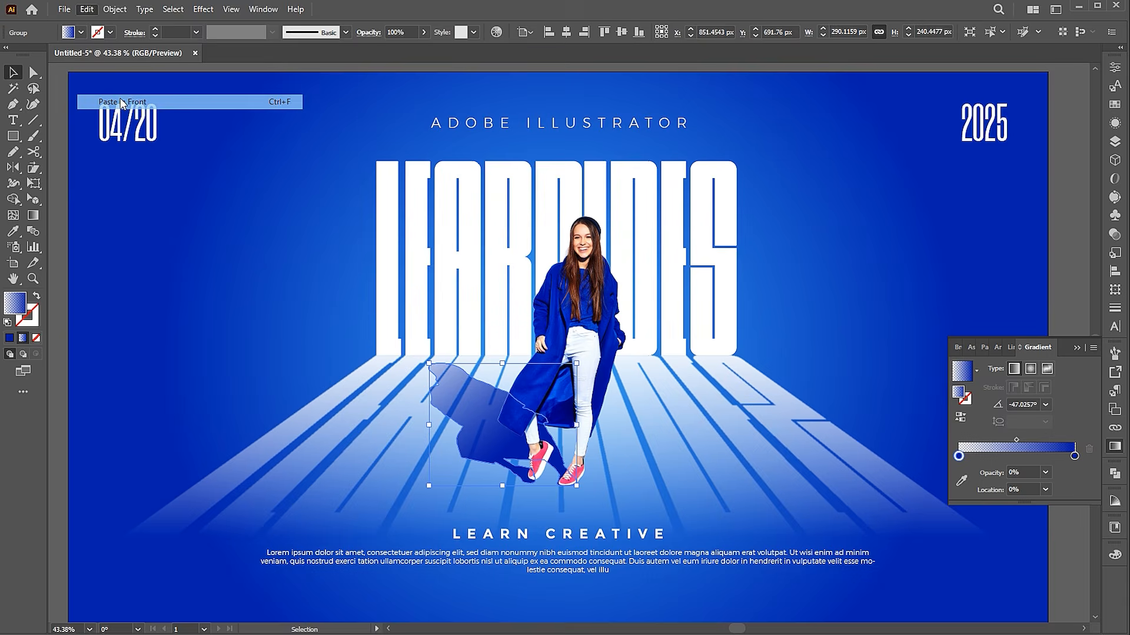
- Recolor both gradient stops of the duplicated shadow to black
double_click(1074, 456)
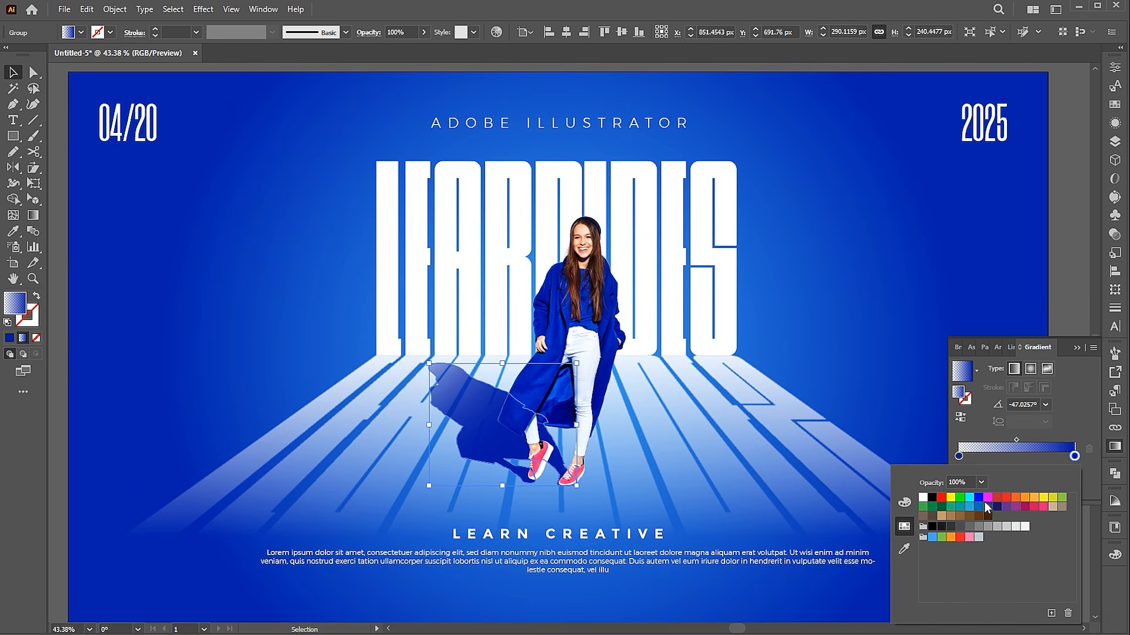
left_click(931, 498)
double_click(959, 454)
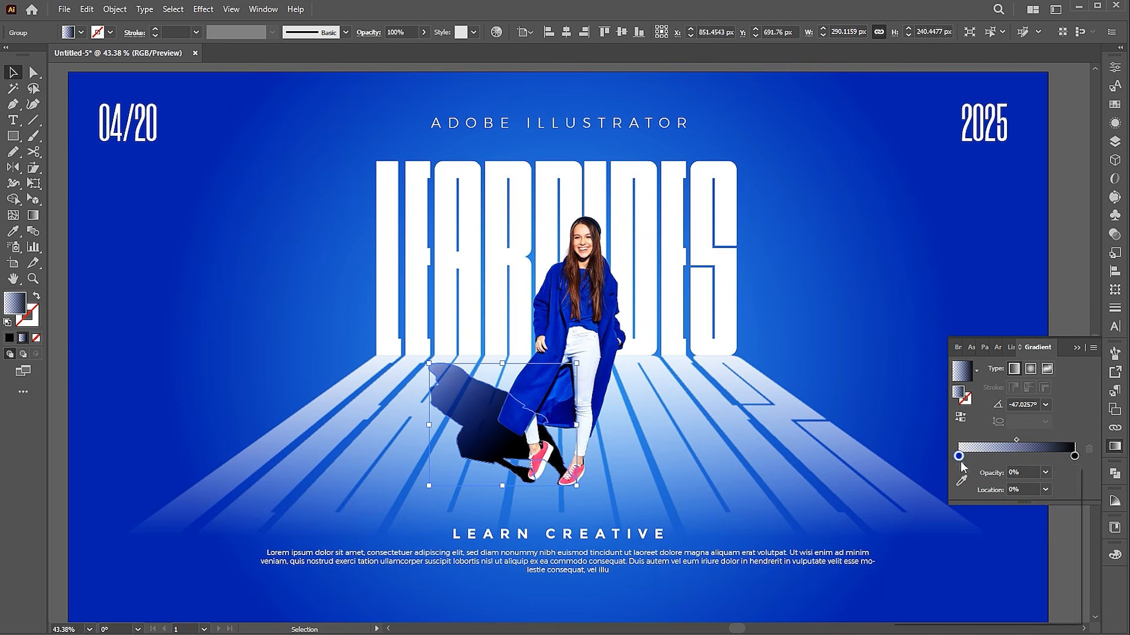
left_click(1067, 408)
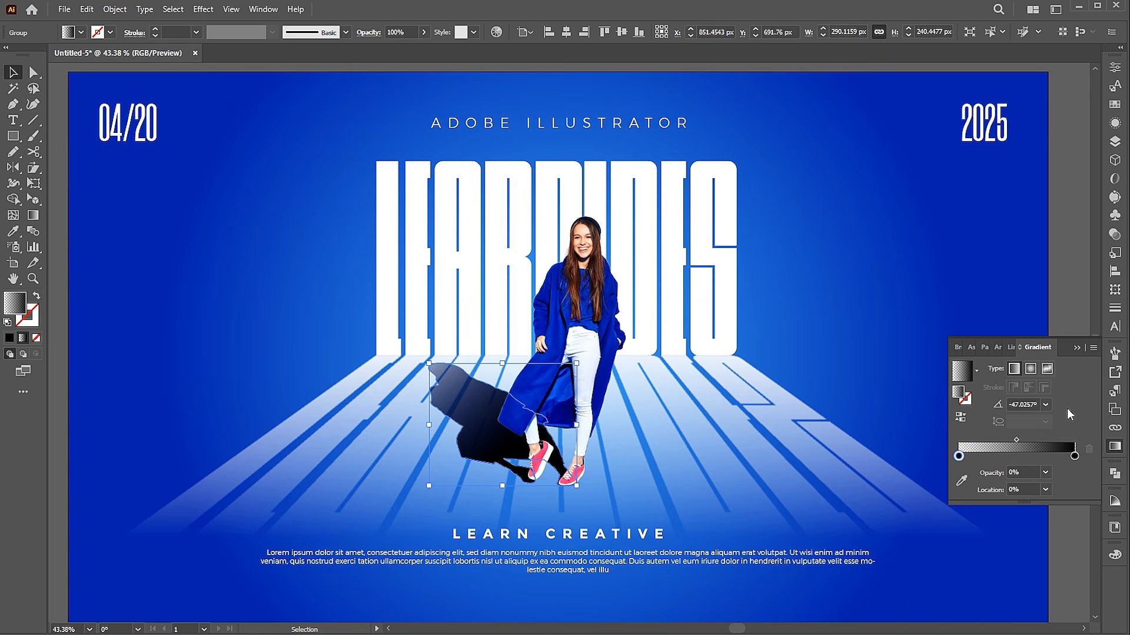
- Set the black duplicate shadow's opacity to 50%
left_click(1118, 235)
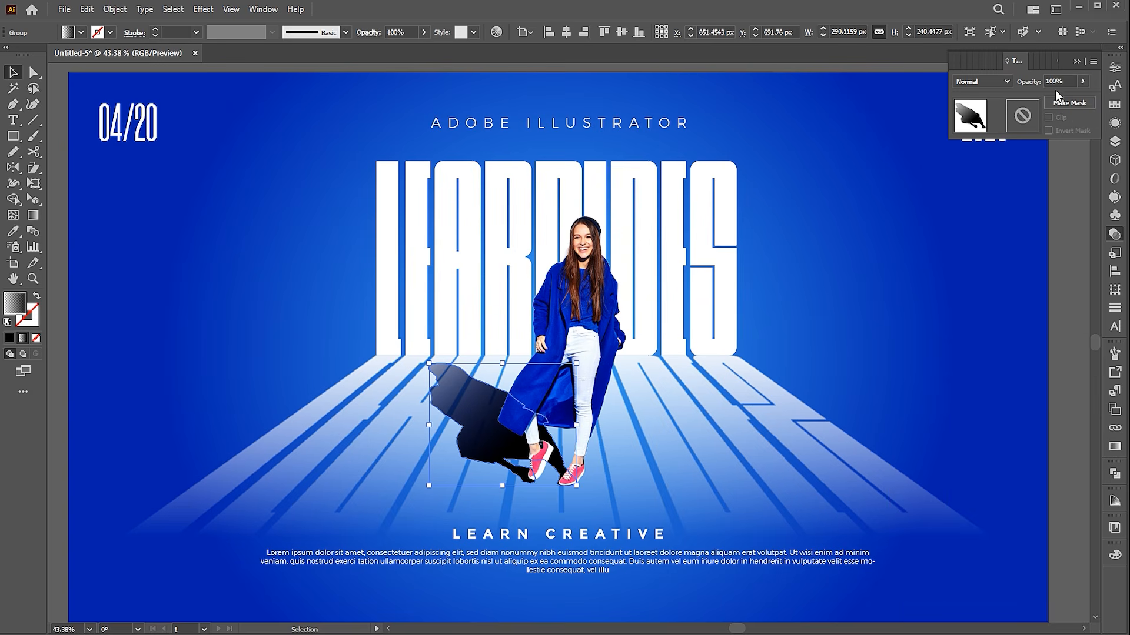
type("50")
key("Return")
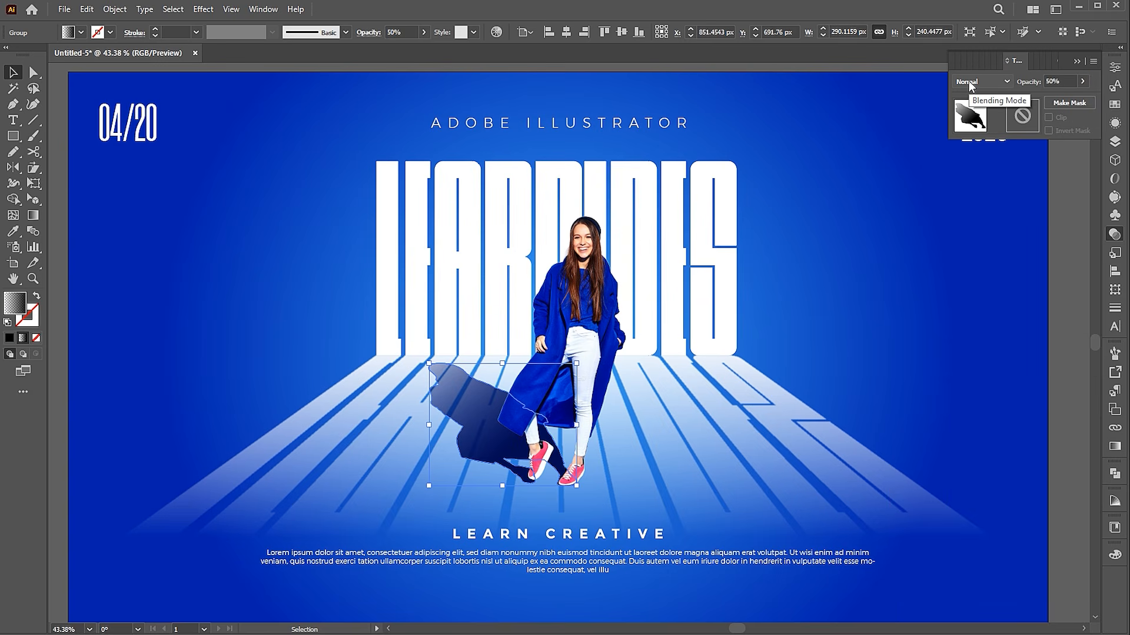
- Apply a Gaussian Blur effect to the half-transparent black shadow on the floor
left_click(1079, 327)
key("z")
left_click(647, 384, "alt")
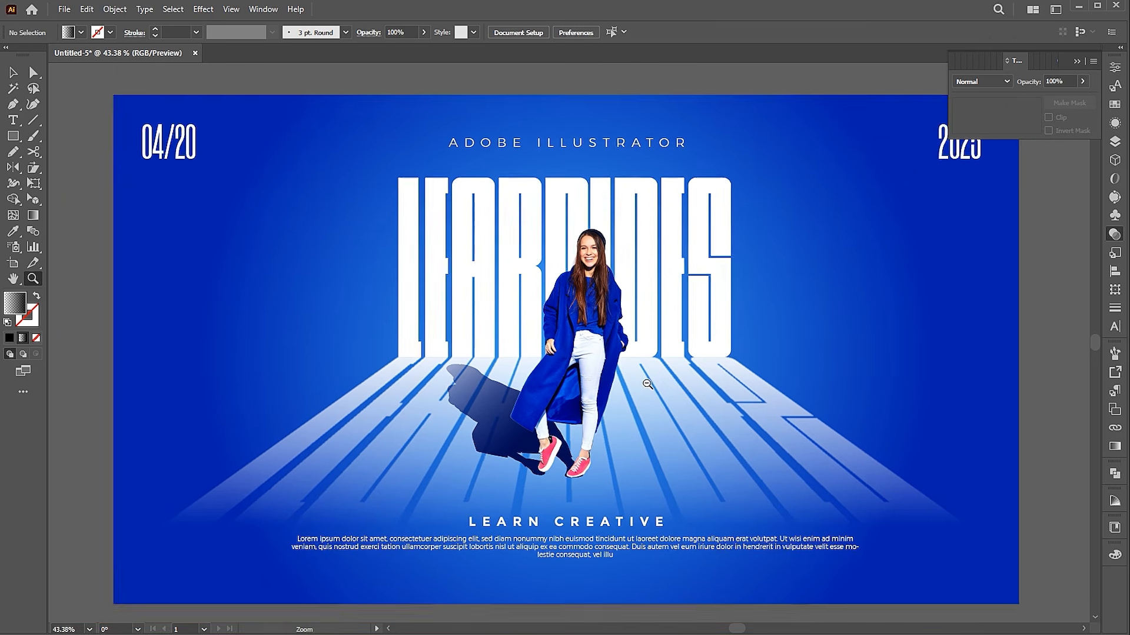
left_click_drag(647, 384, 665, 385)
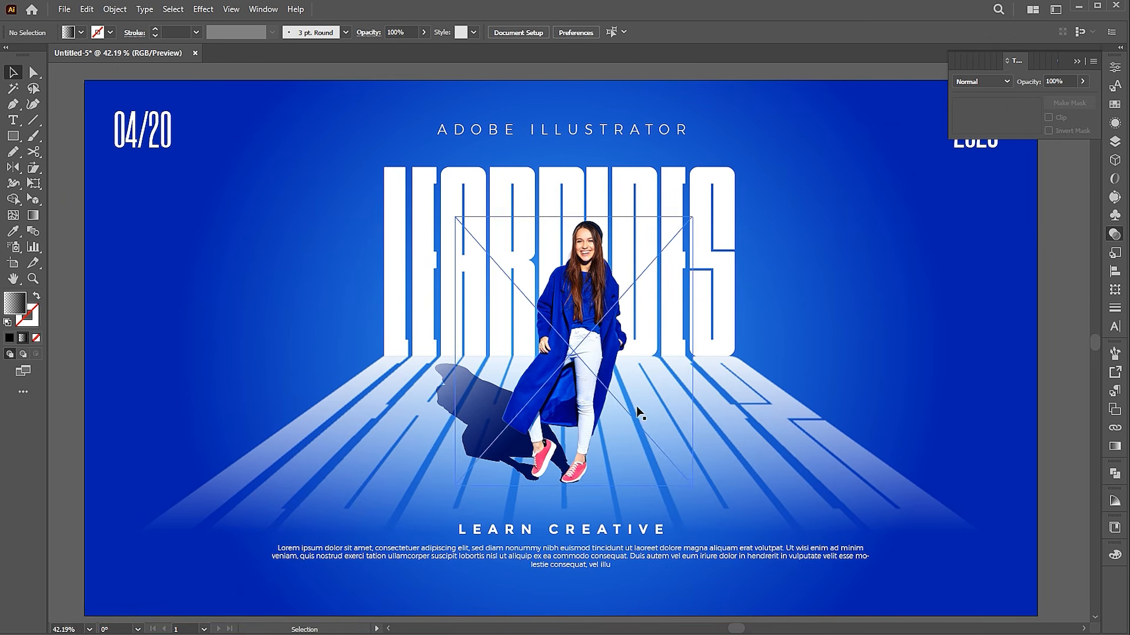
left_click(445, 385)
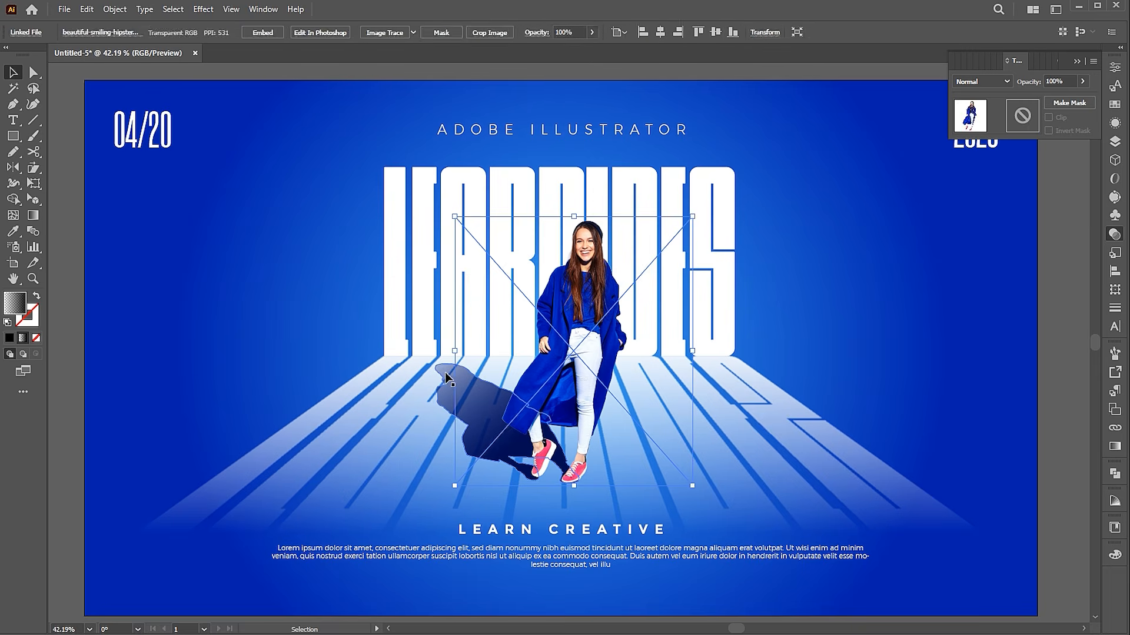
left_click(201, 10)
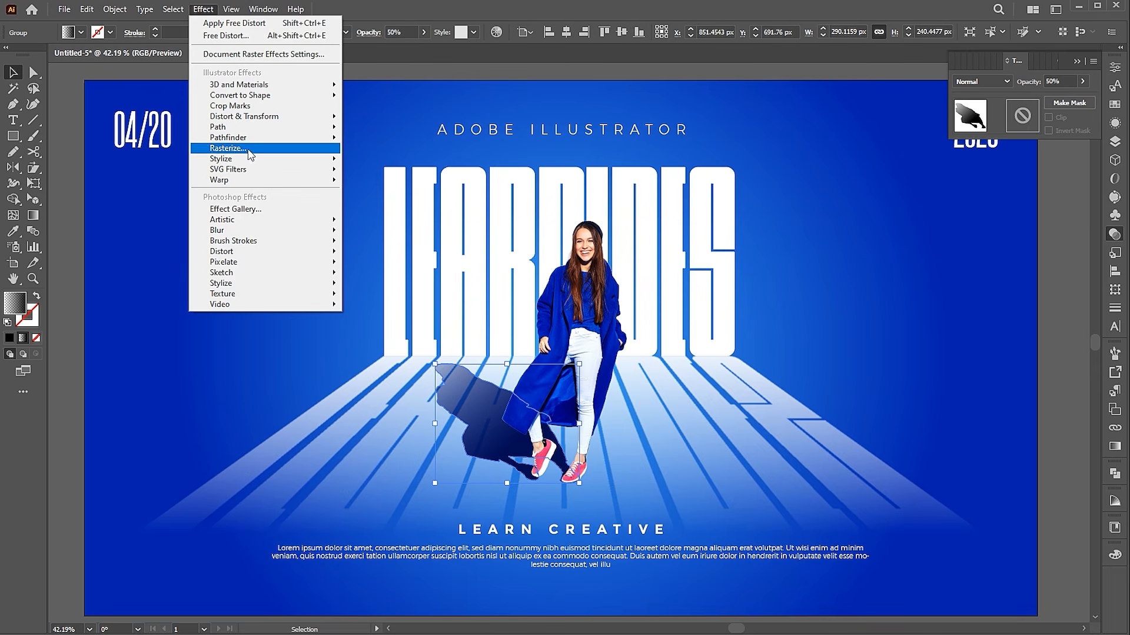
mouse_move(239, 230)
left_click(421, 233)
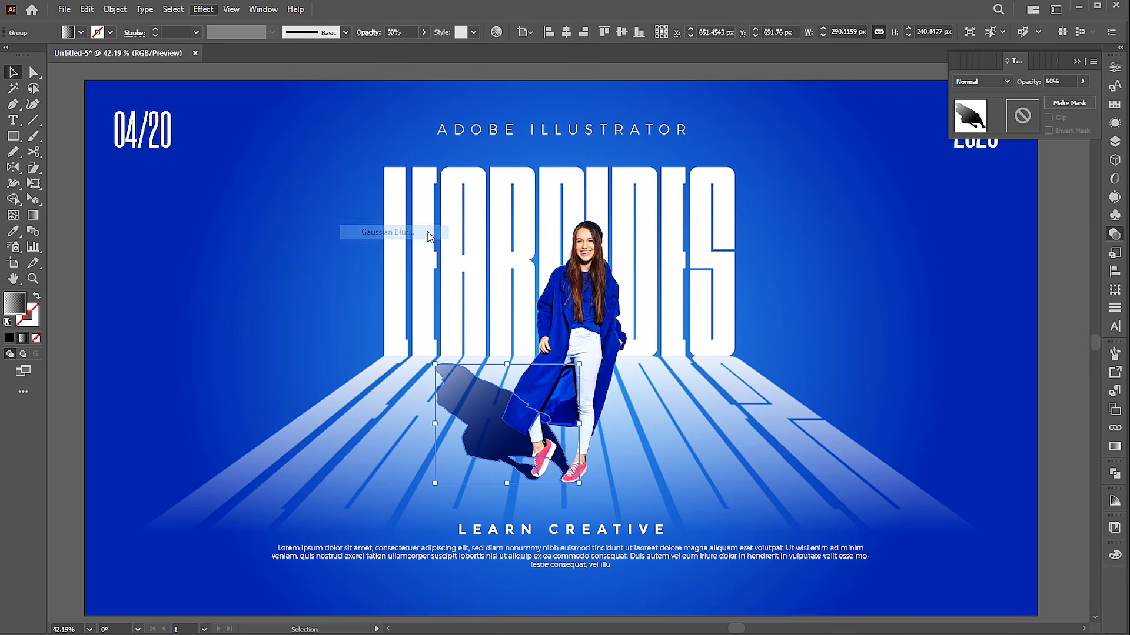
left_click(530, 152)
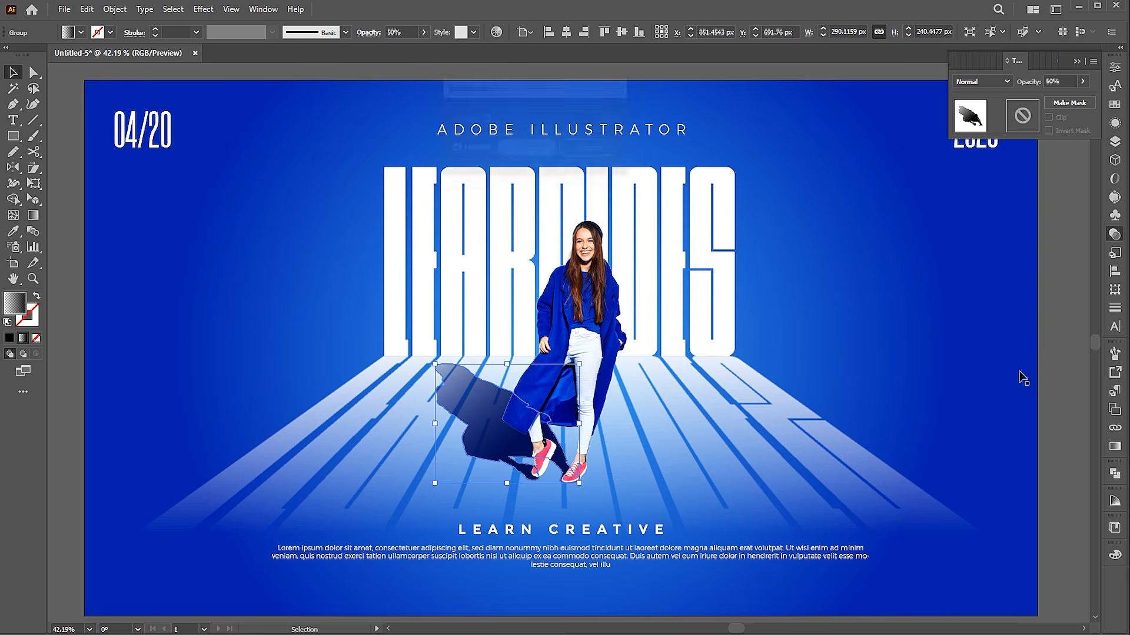
left_click(1062, 377)
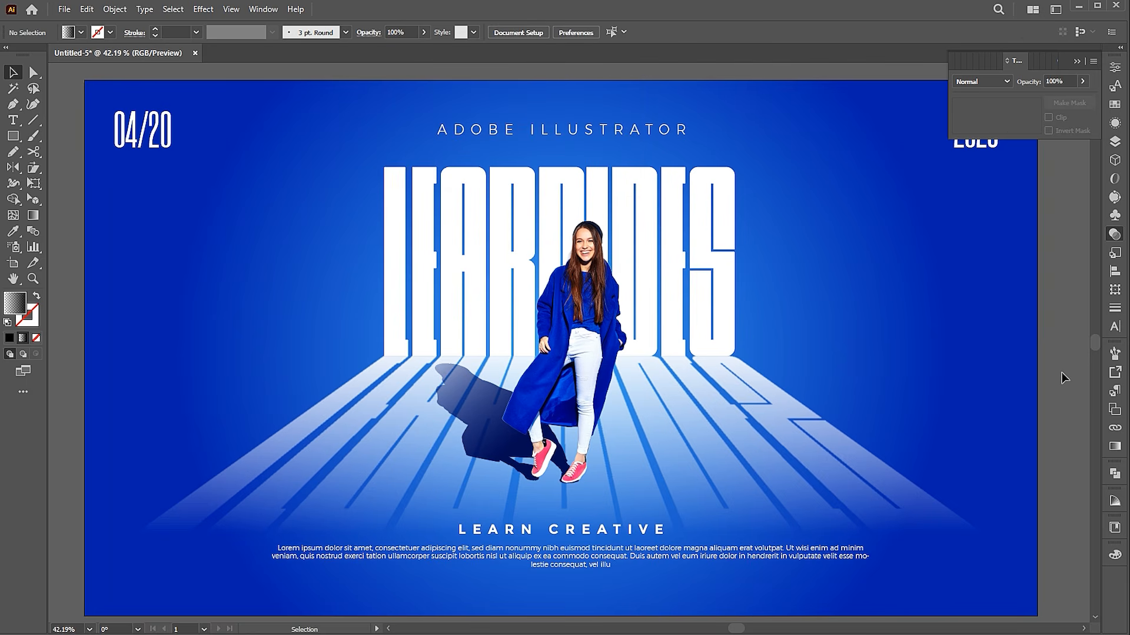
- Move the social media icons from above the artboard to below the Lorem ipsum paragraph and center them horizontally on the artboard
left_click(1076, 61)
key("z")
left_click_drag(848, 242, 564, 218)
key("v")
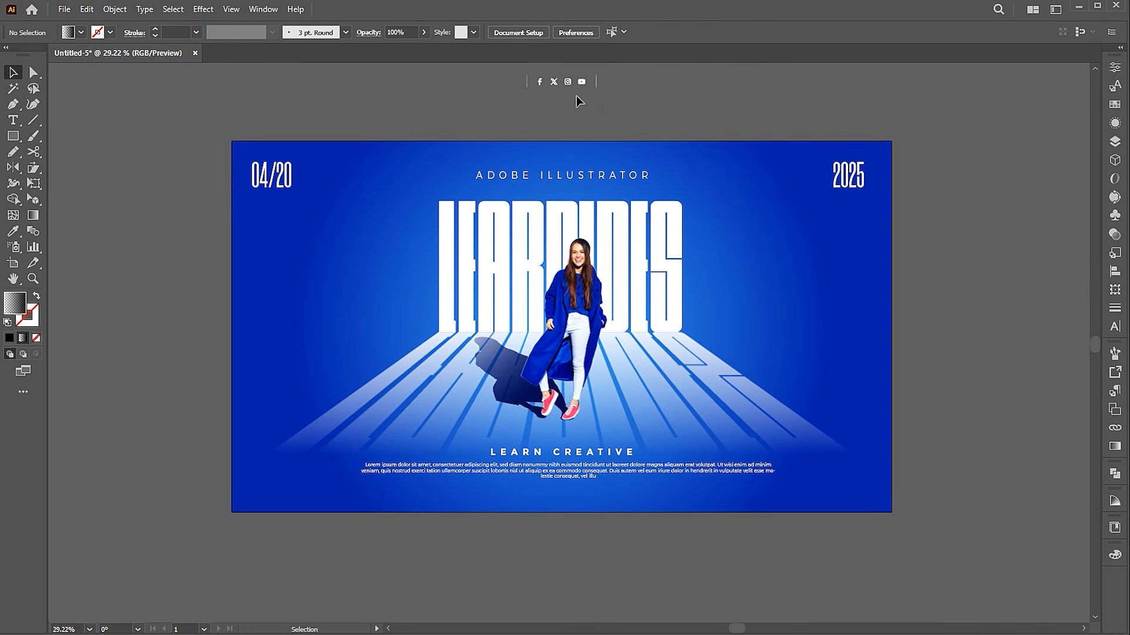
left_click_drag(583, 84, 579, 497)
key("z")
left_click_drag(605, 412, 659, 430)
key("v")
left_click(566, 33)
left_click_drag(629, 392, 620, 401)
- Center the Lorem ipsum paragraph horizontally on the artboard
left_click(573, 494)
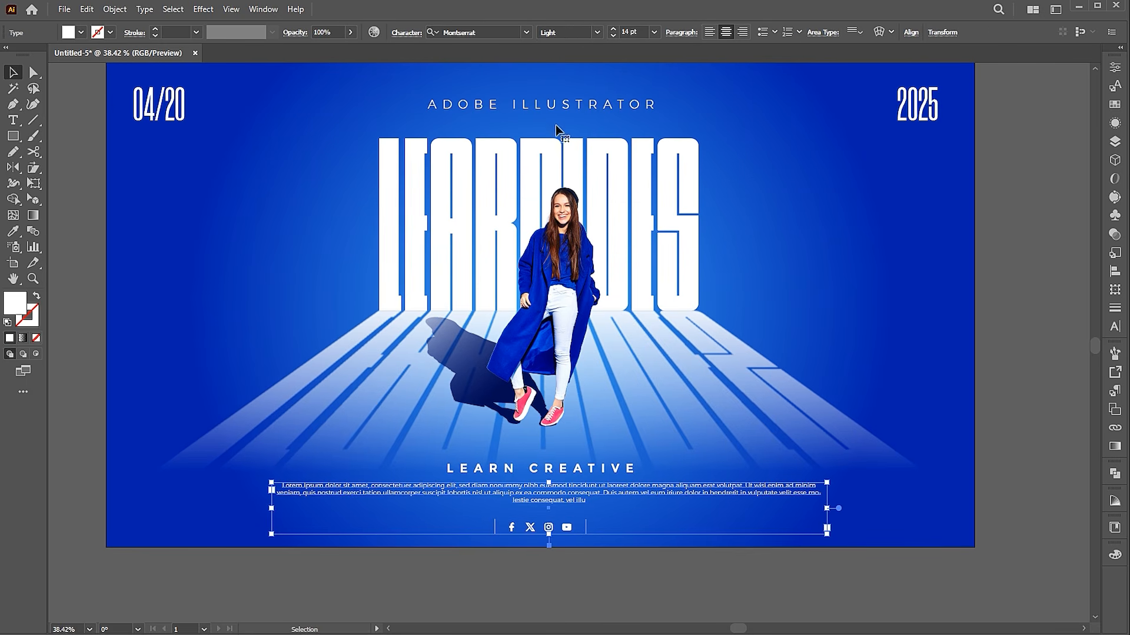
left_click(911, 32)
left_click(795, 69)
left_click(565, 471)
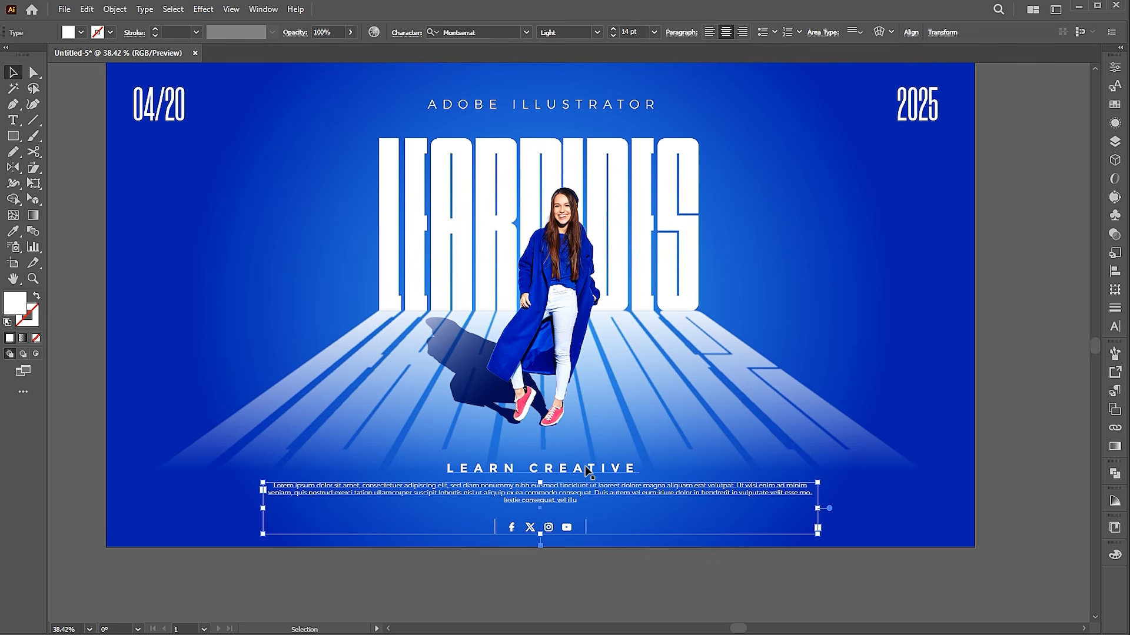
left_click(909, 33)
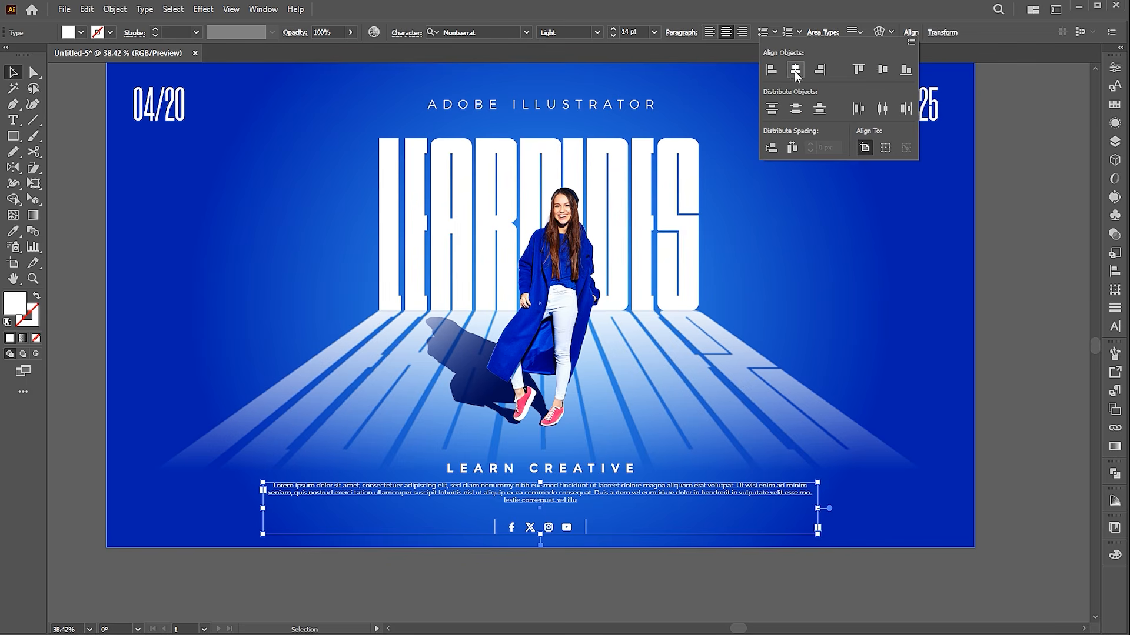
left_click_drag(971, 471, 966, 490)
left_click(1006, 418)
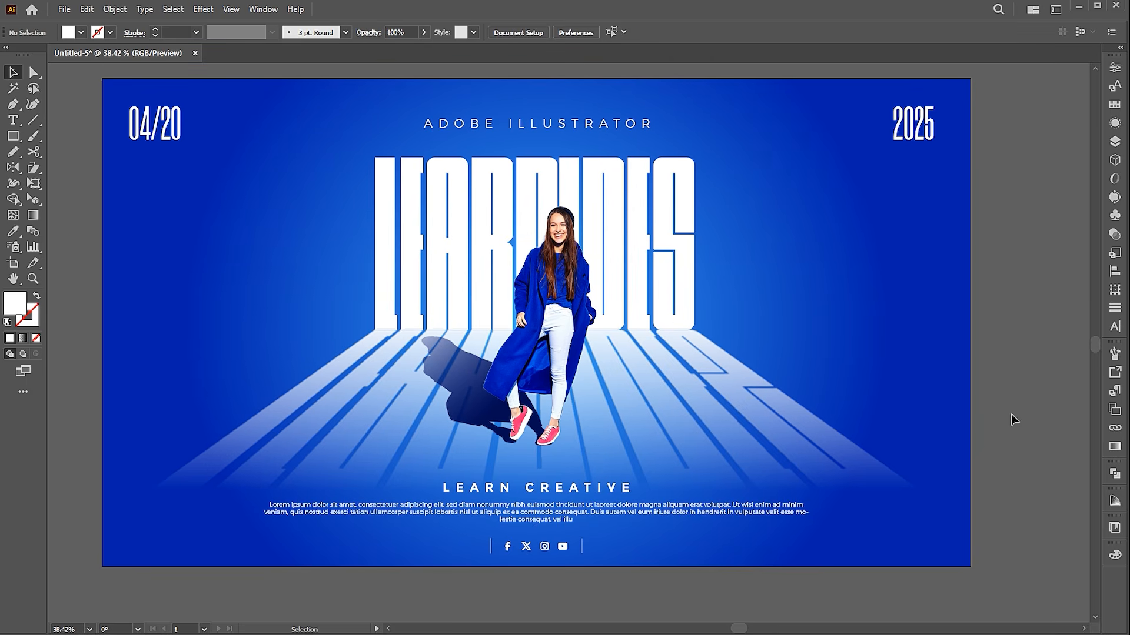
- Place the linked white crumpled-plastic texture image over the poster
left_click(64, 11)
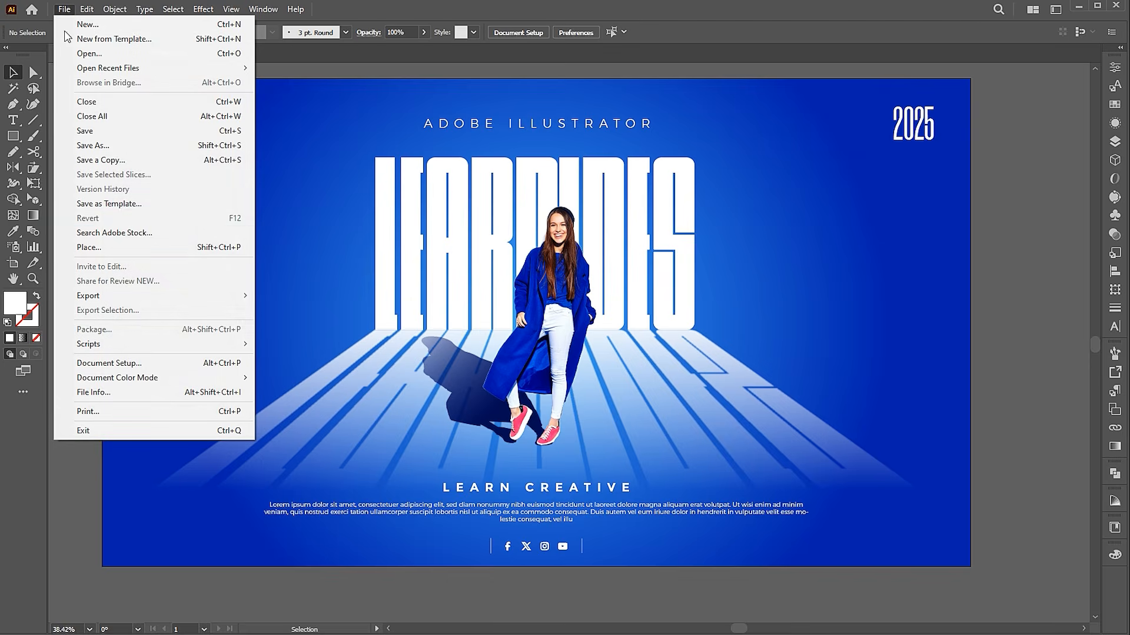
left_click(128, 248)
left_click(214, 121)
left_click(940, 617)
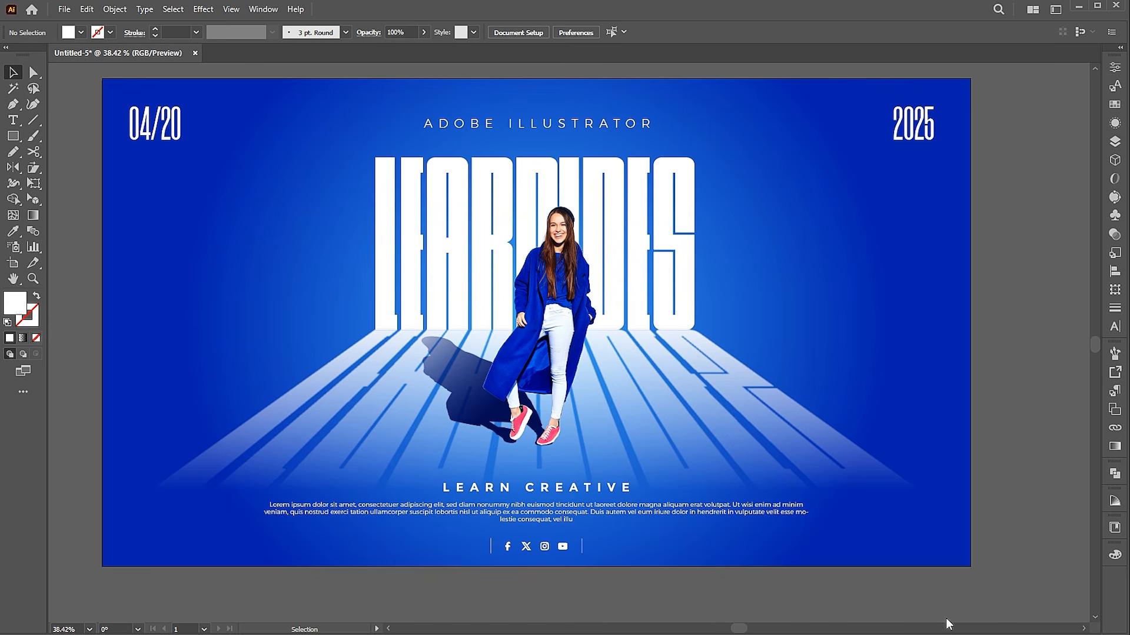
left_click_drag(222, 92, 619, 330)
left_click_drag(716, 385, 853, 498)
- Enlarge the texture image to about 2003 × 1335 px so it covers the artboard, and center it horizontally and vertically
key("z")
left_click_drag(618, 280, 561, 280)
left_click_drag(786, 306, 913, 303)
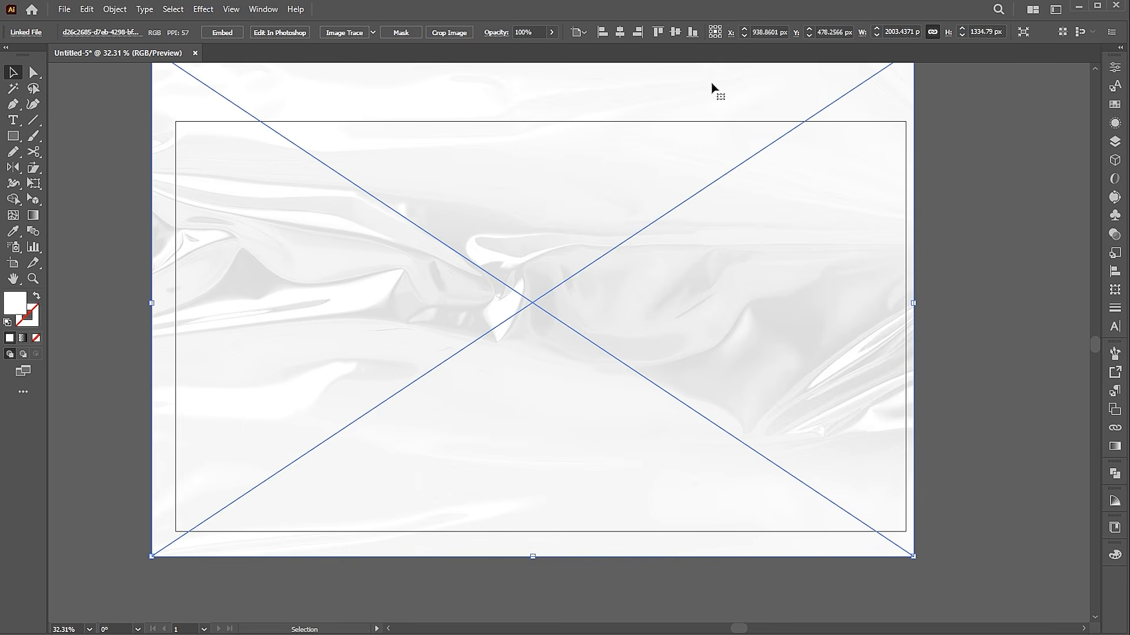
left_click(621, 33)
left_click(674, 32)
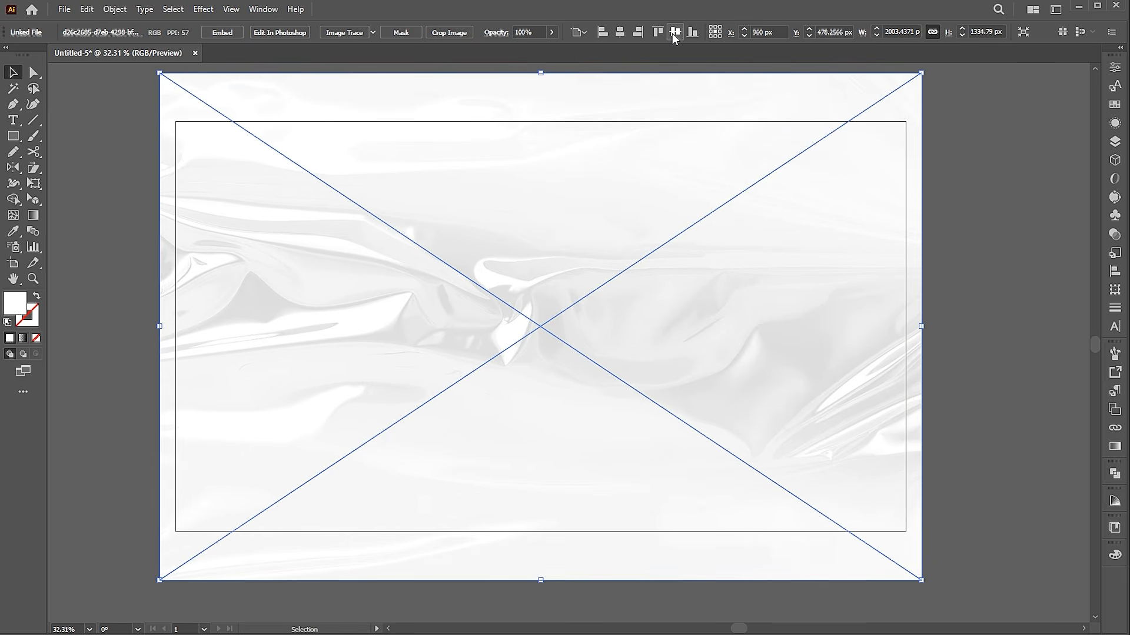
- Draw a rectangle of about 1920 × 1080 px over the artboard and use it as a clipping mask for the texture image
left_click(58, 208)
left_click(13, 136)
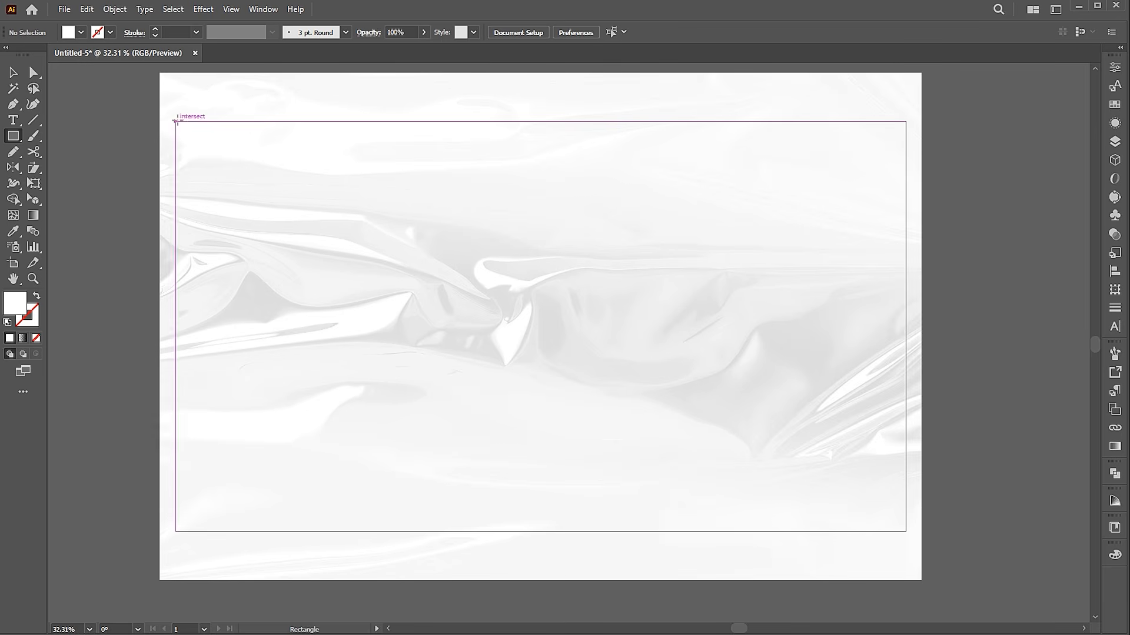
mouse_move(176, 122)
left_mouse_down()
mouse_move(760, 483)
mouse_move(907, 531)
left_mouse_up()
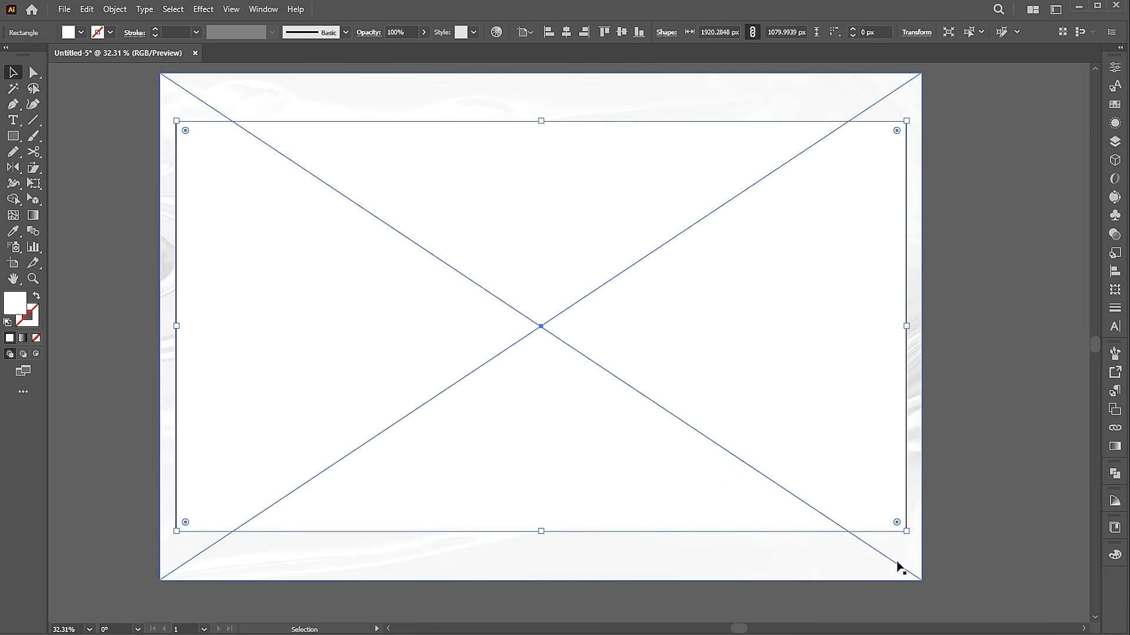
key("v")
left_click(893, 562, "shift")
left_click(114, 9)
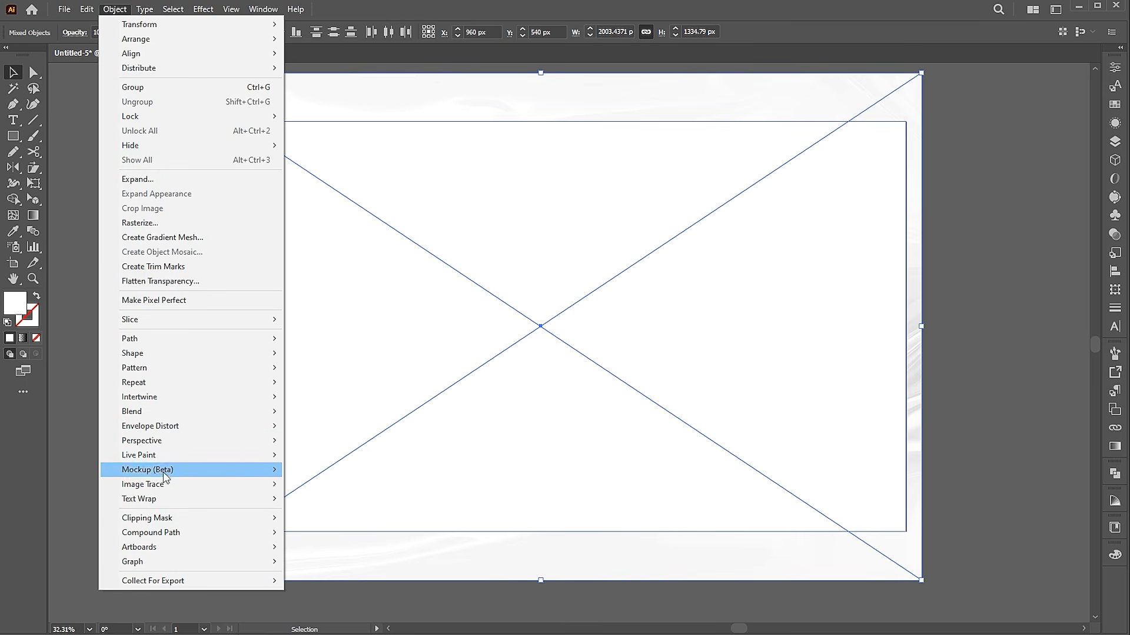
left_click(323, 518)
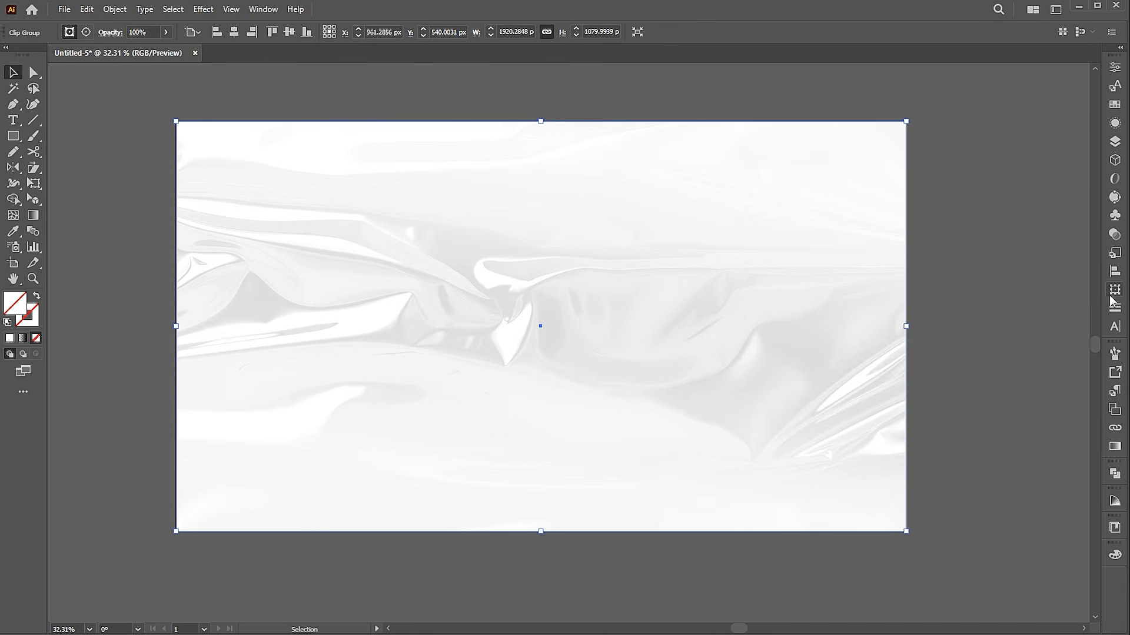
- Set the clipped texture's blending mode to Color Burn
left_click(1117, 237)
left_click(995, 82)
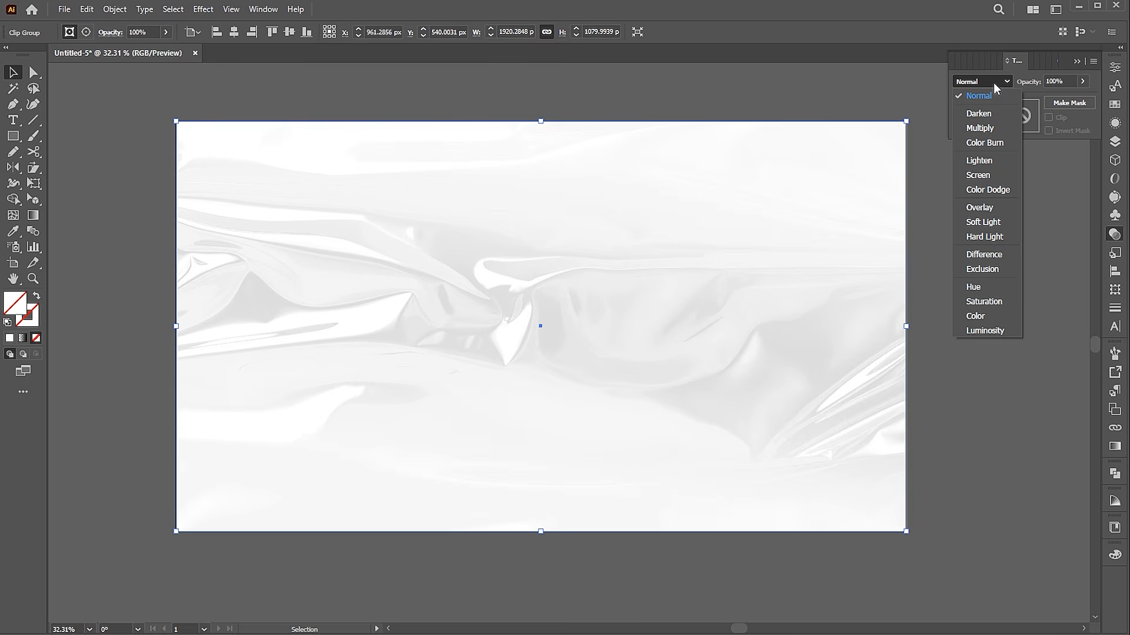
left_click(986, 146)
left_click(973, 308)
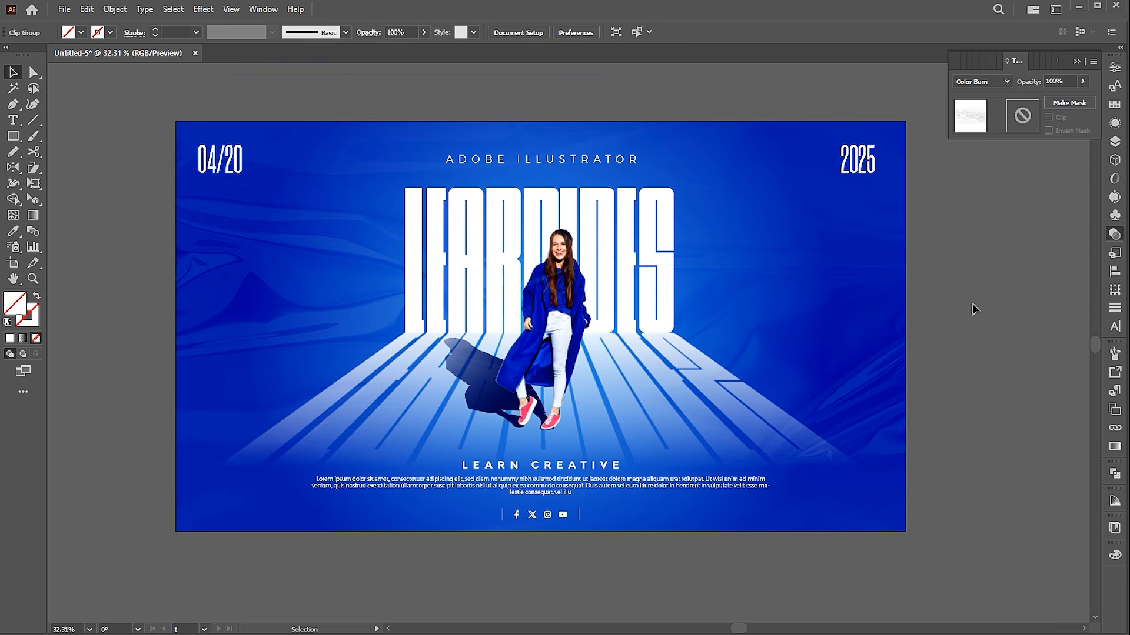
key("z")
left_click_drag(764, 343, 812, 365)
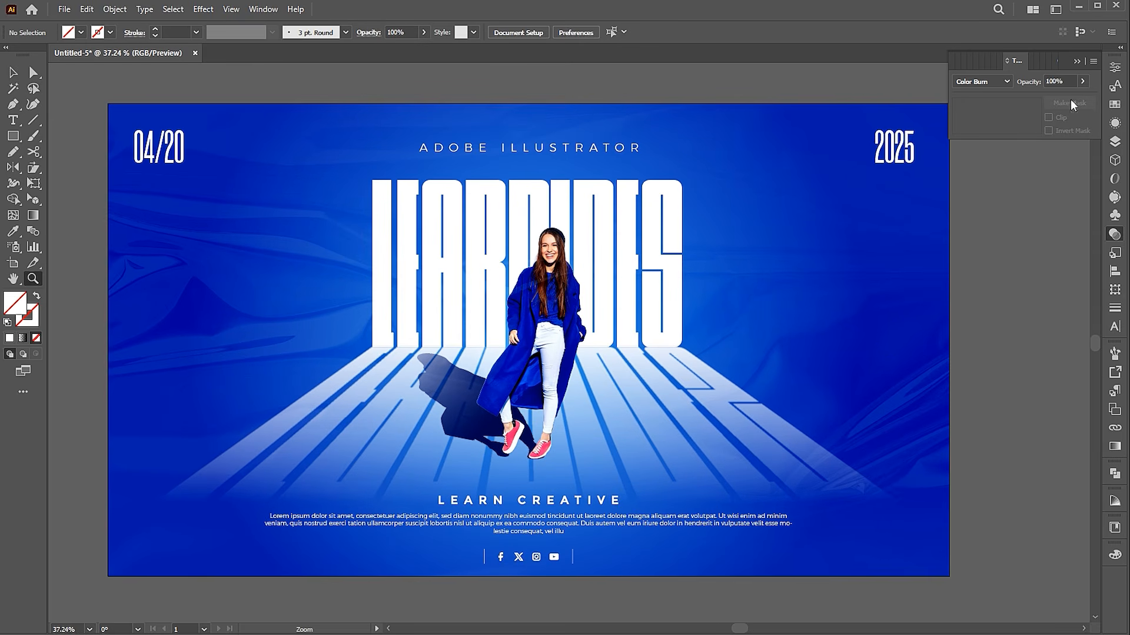
left_click(1086, 61)
key("z")
left_click_drag(766, 245, 768, 298)
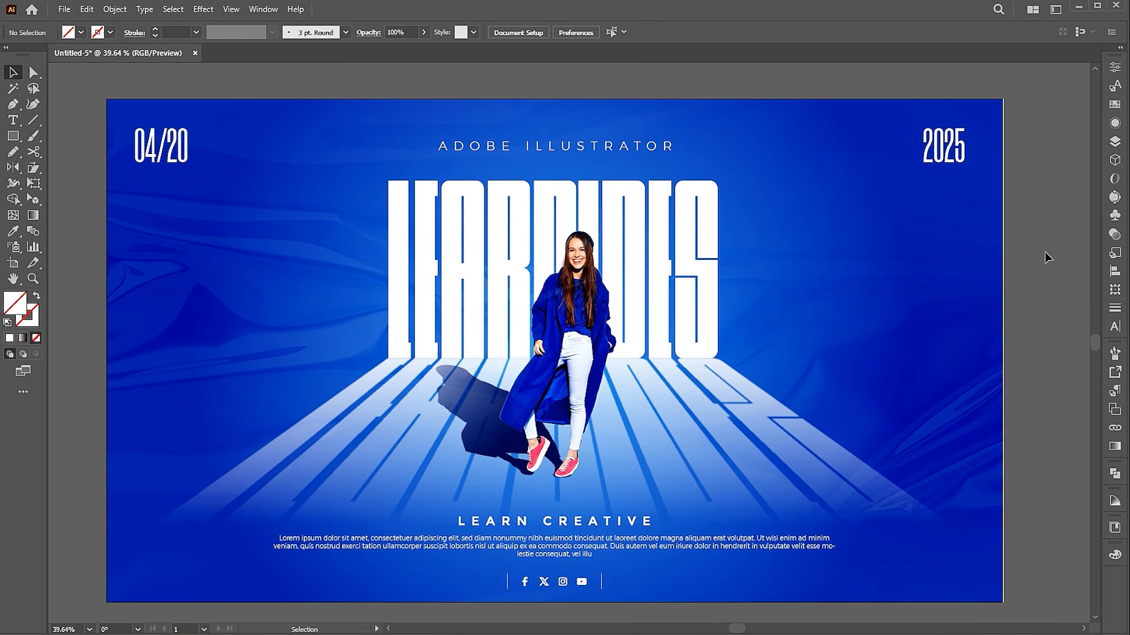